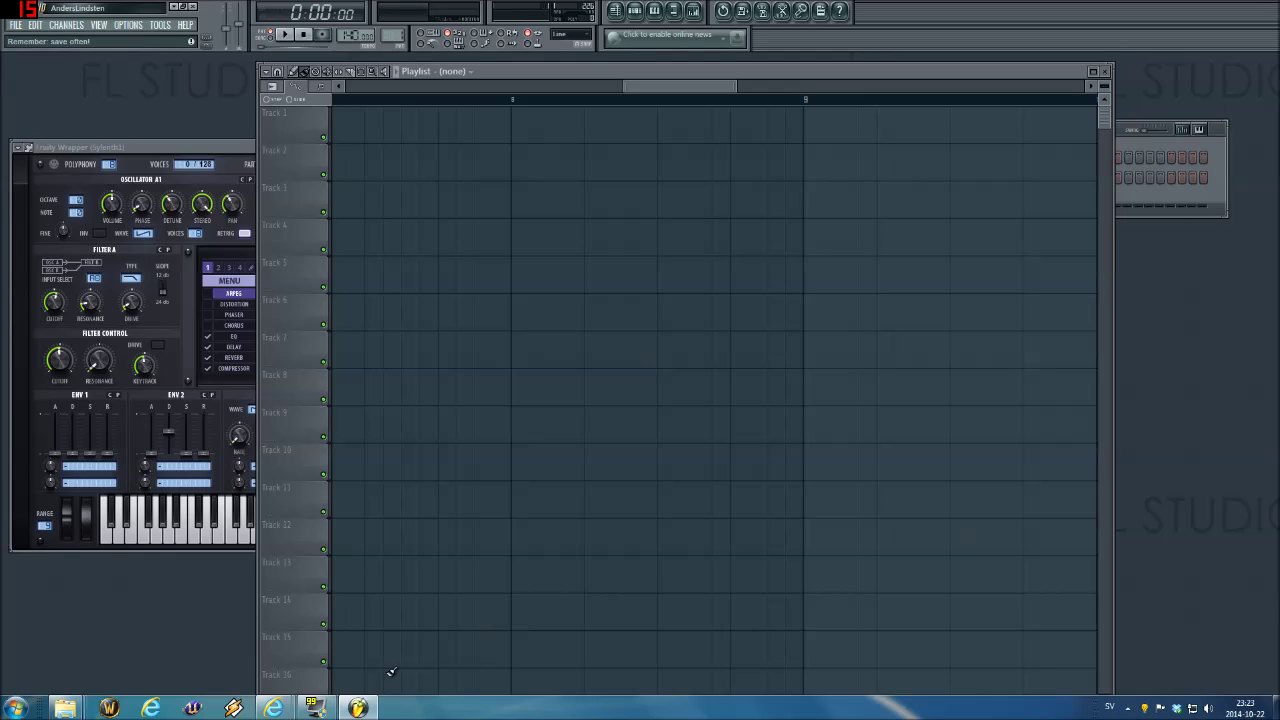
# Switch to the browser to examine the natural minor scale chart, and return to FL Studio.
pyautogui.moveTo(281, 709)
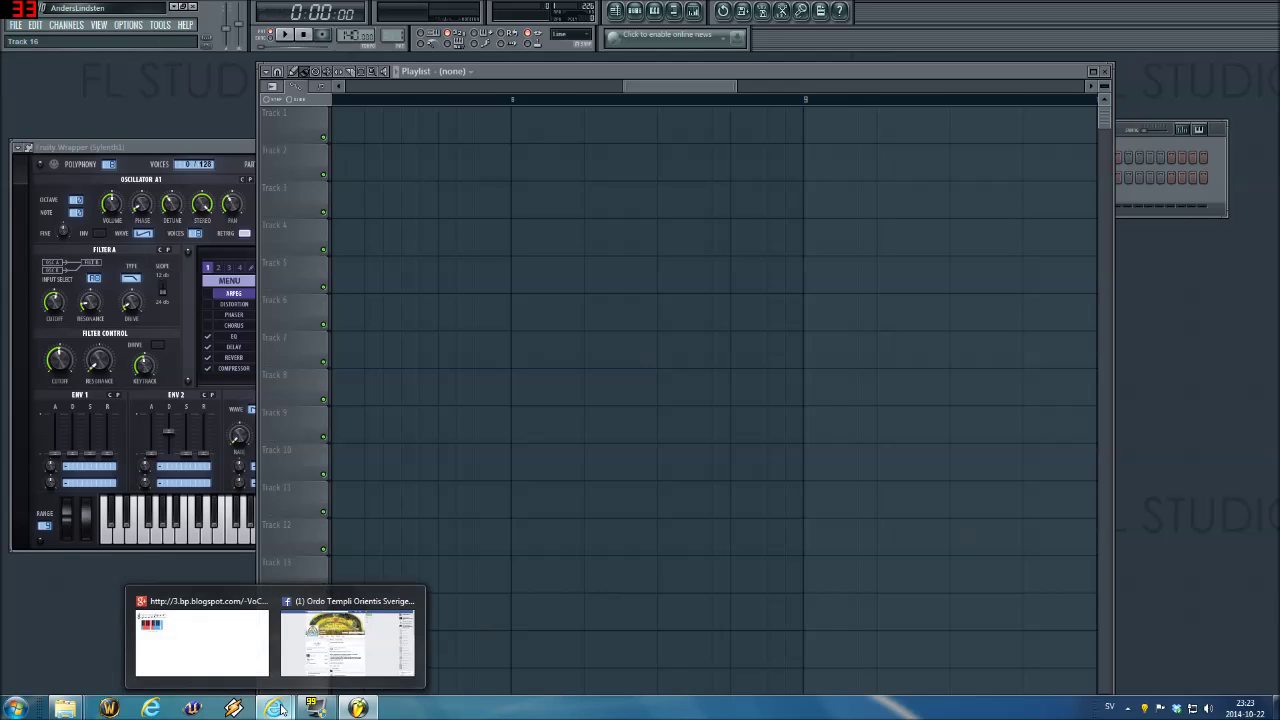
pyautogui.click(240, 662)
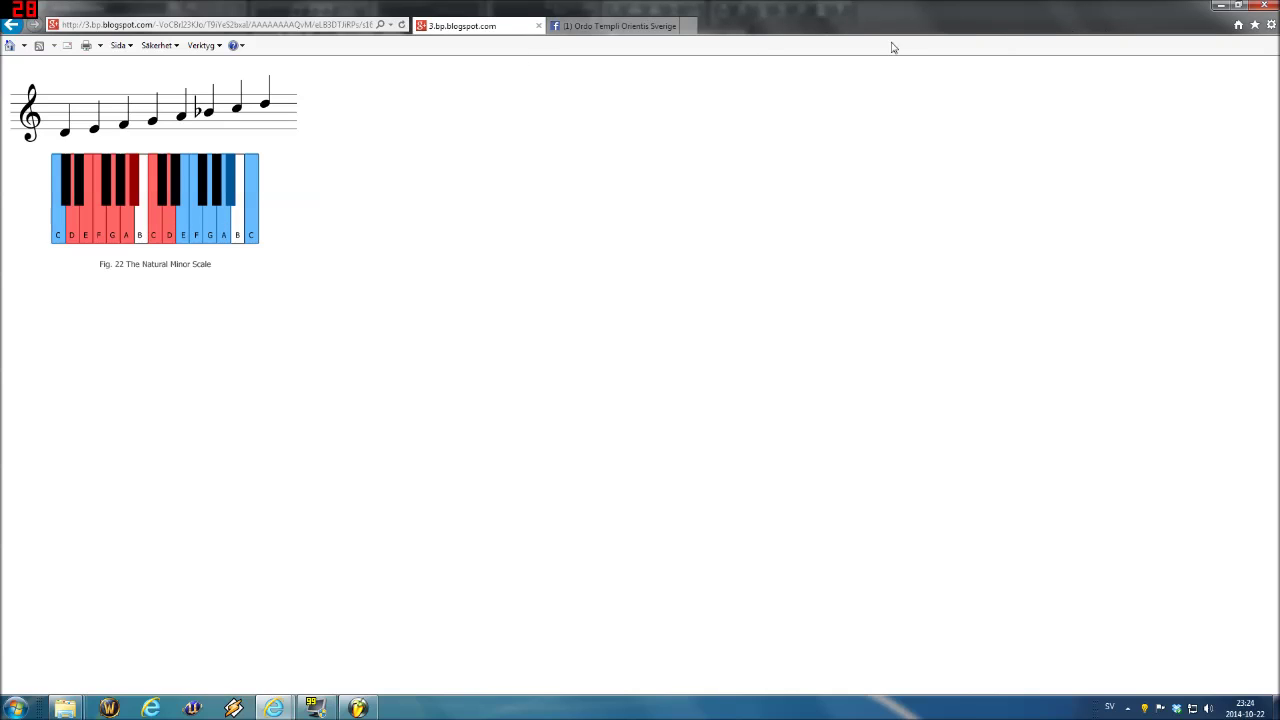
pyautogui.click(1219, 5)
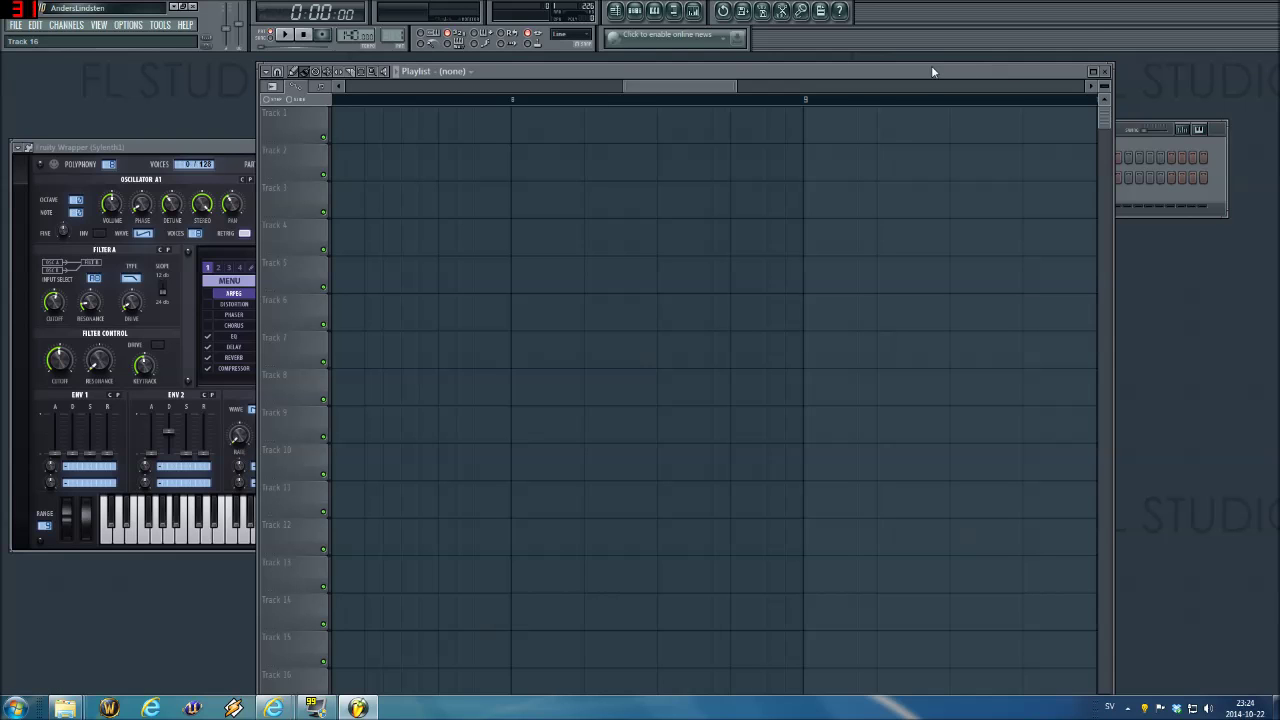
# Bring the Sylenth1 instrument window forward, move it over the playlist, and open the Sylenth1 channel's piano roll.
pyautogui.click(1150, 141)
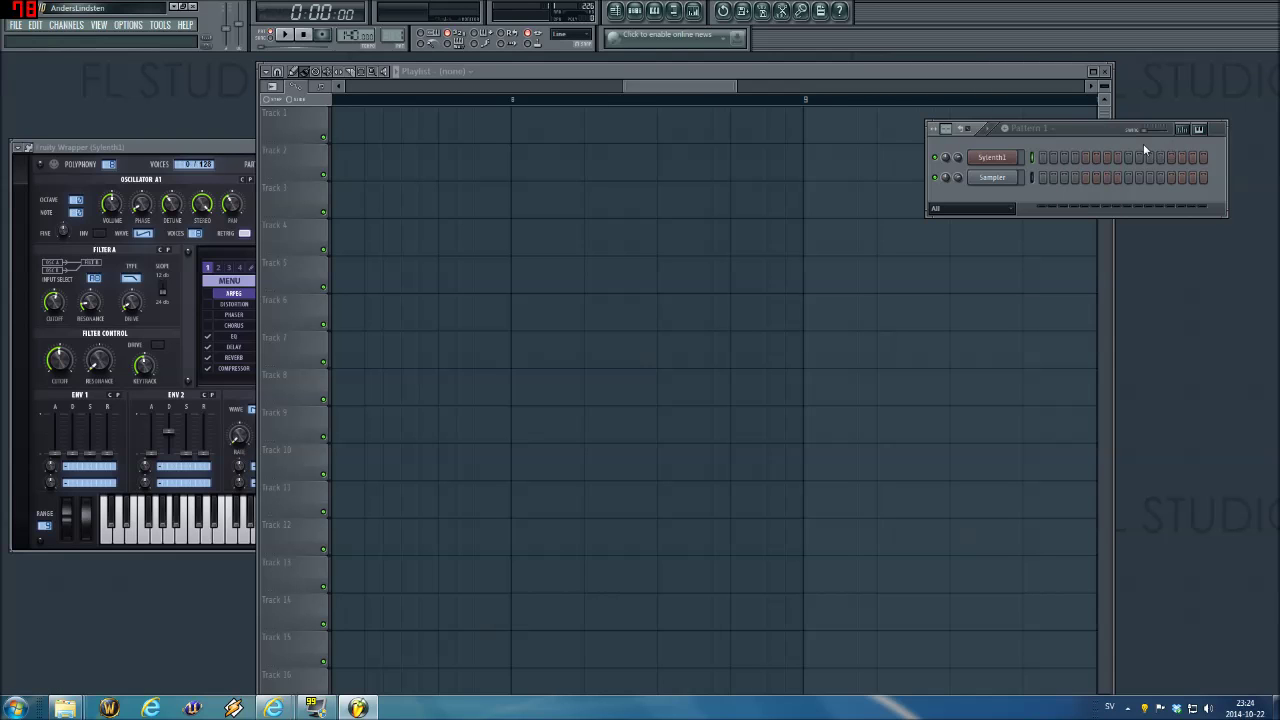
pyautogui.rightClick(989, 156)
pyautogui.moveTo(1046, 298)
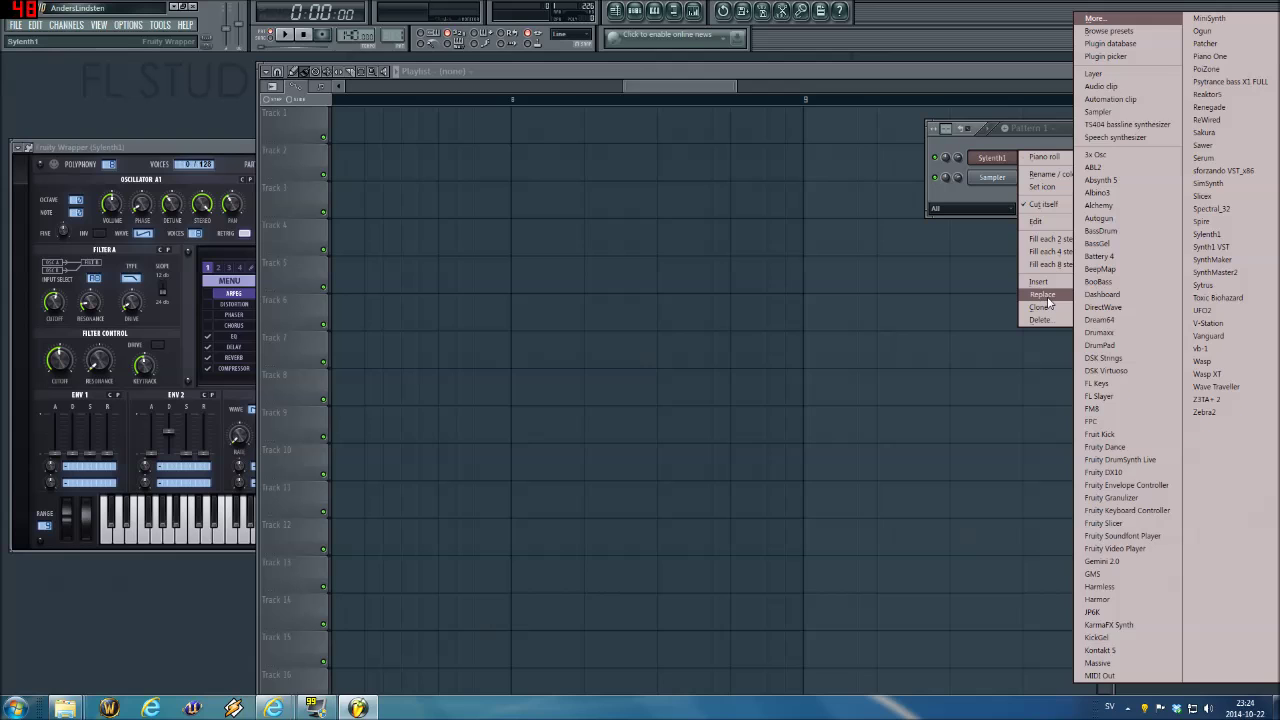
pyautogui.click(993, 160)
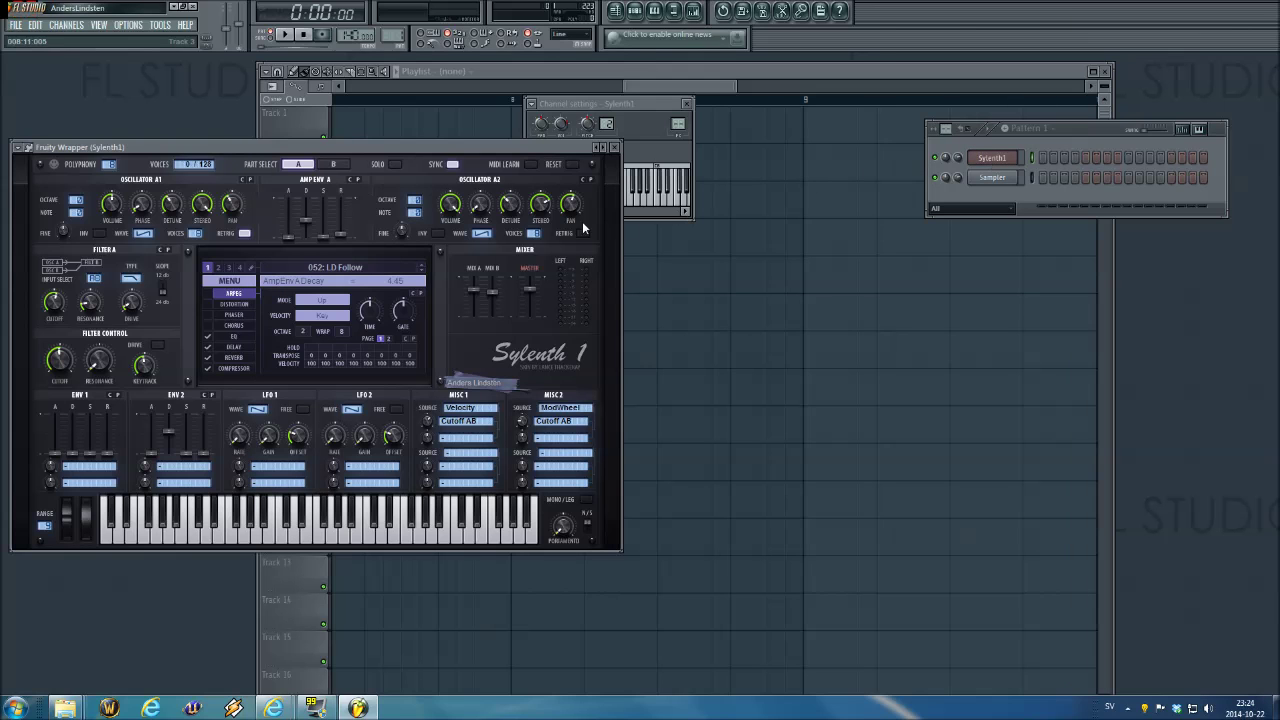
pyautogui.moveTo(537, 143); pyautogui.dragTo(987, 140)
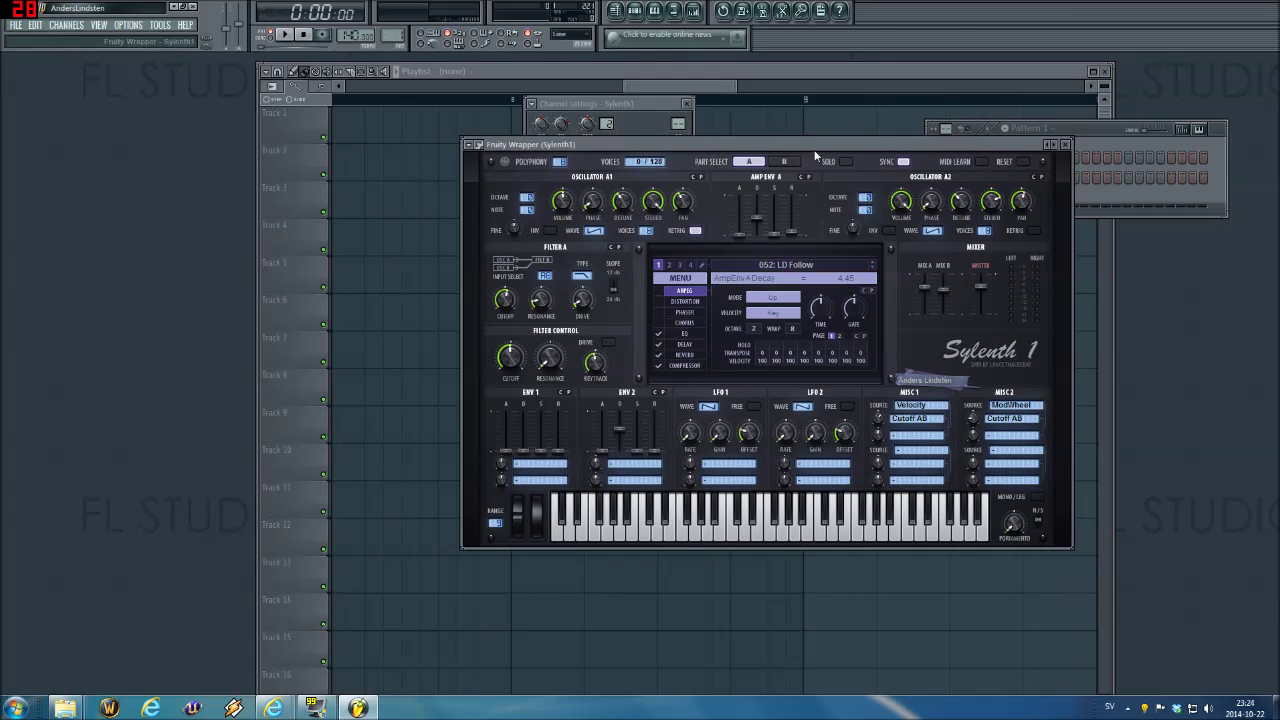
pyautogui.click(1097, 146)
pyautogui.rightClick(998, 160)
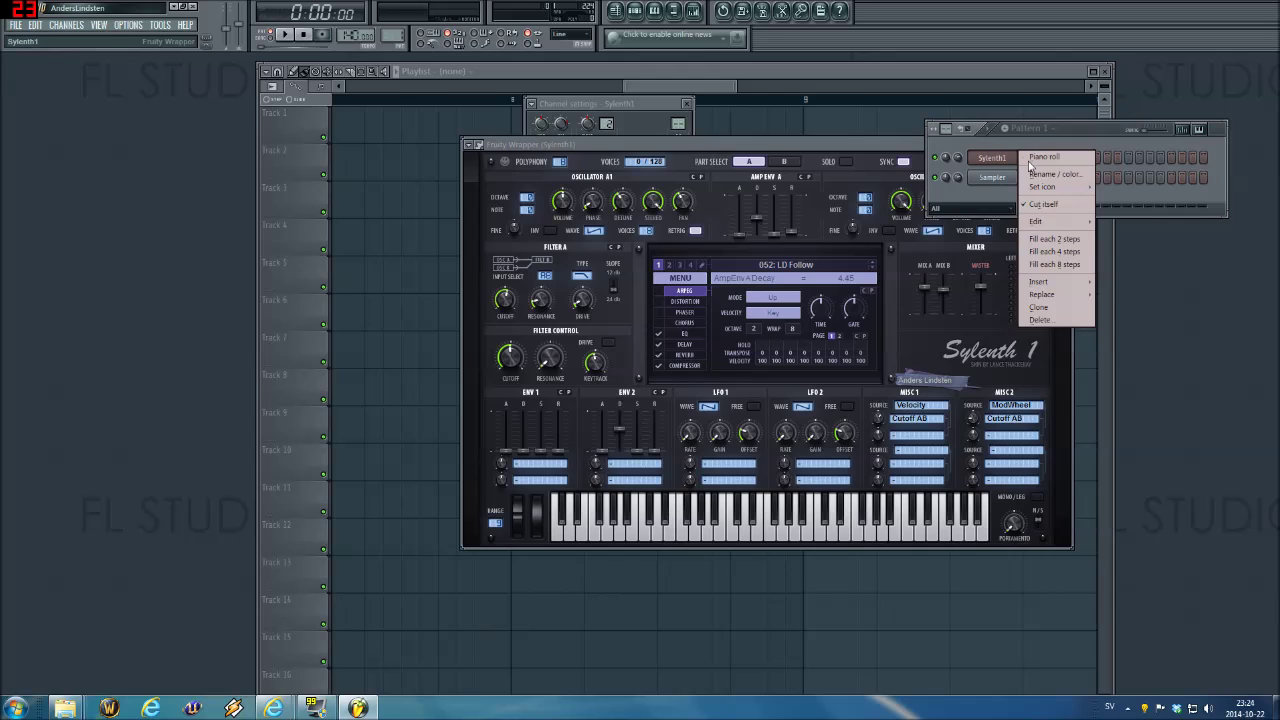
pyautogui.click(1050, 158)
# Audition the piano roll keys from D4 up to D5.
pyautogui.moveTo(30, 471); pyautogui.dragTo(45, 606)
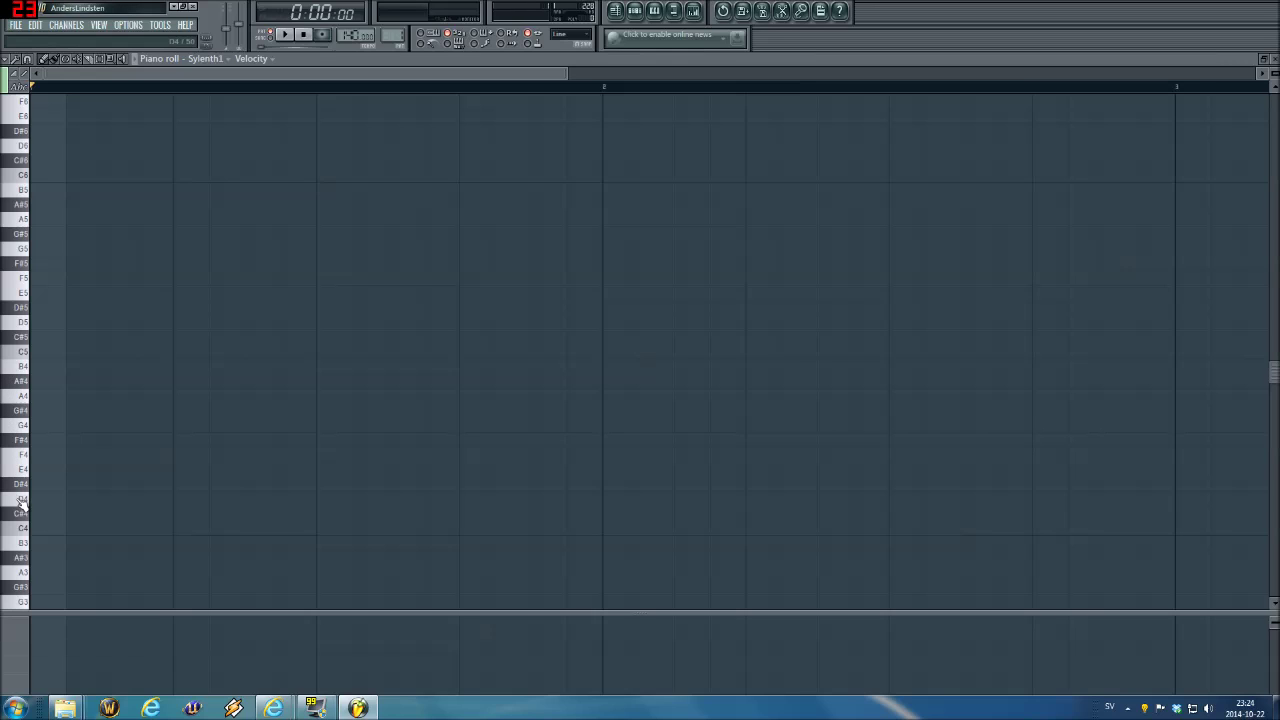
pyautogui.click(20, 503)
pyautogui.moveTo(25, 505); pyautogui.dragTo(25, 322)
# Place one-step D5 notes in bar 1 on steps 1, 5, 8, 11, 13 and 15.
pyautogui.click(43, 328)
pyautogui.moveTo(97, 322); pyautogui.dragTo(65, 325)
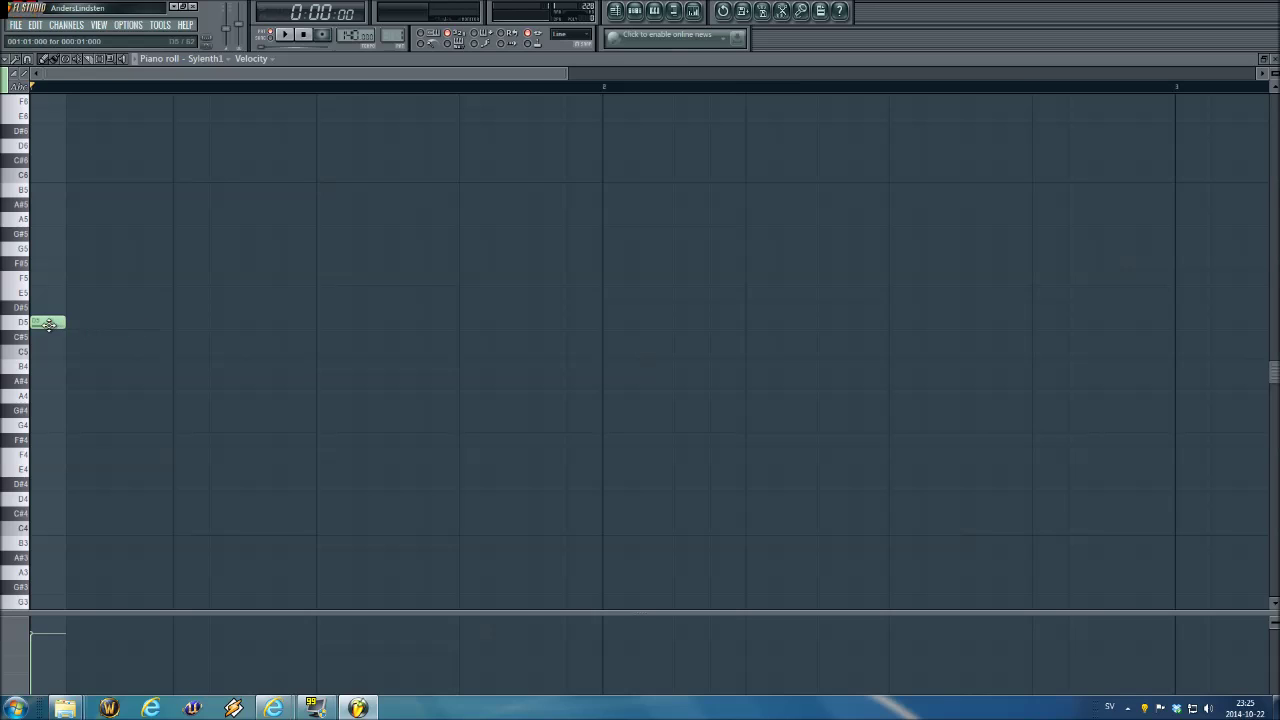
pyautogui.click(180, 325)
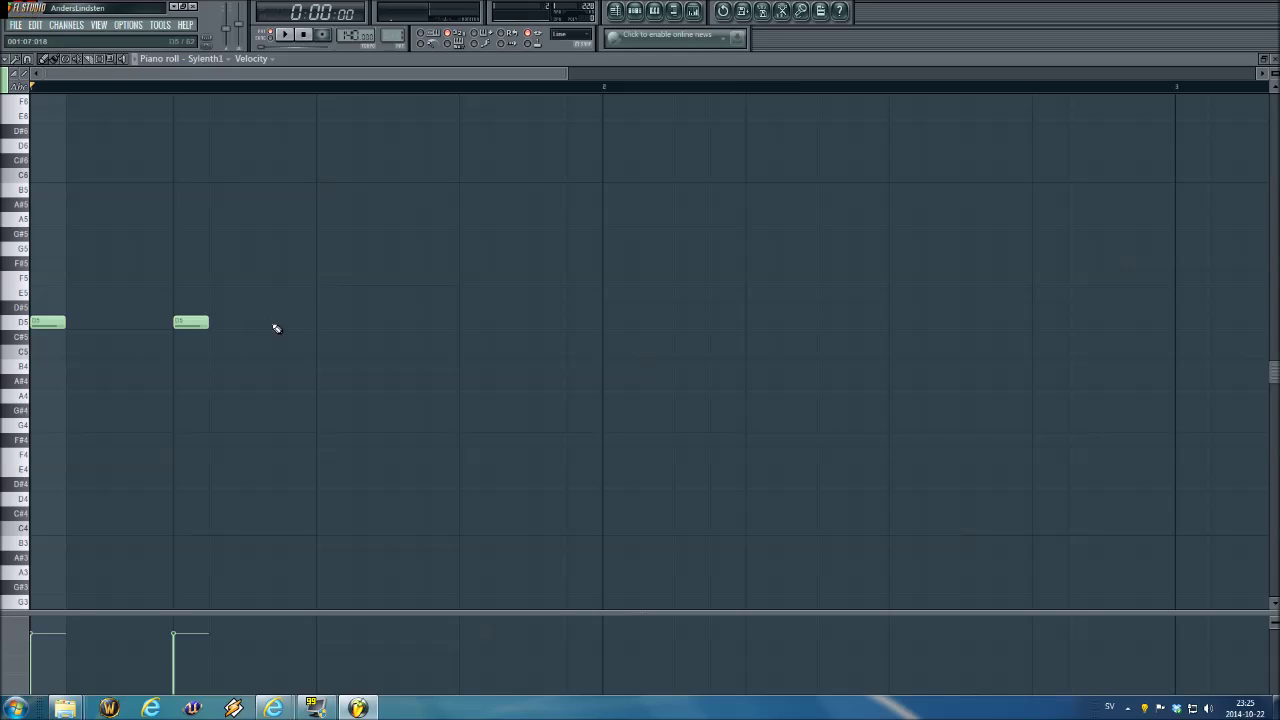
pyautogui.click(286, 323)
pyautogui.click(388, 324)
pyautogui.click(472, 324)
pyautogui.click(542, 324)
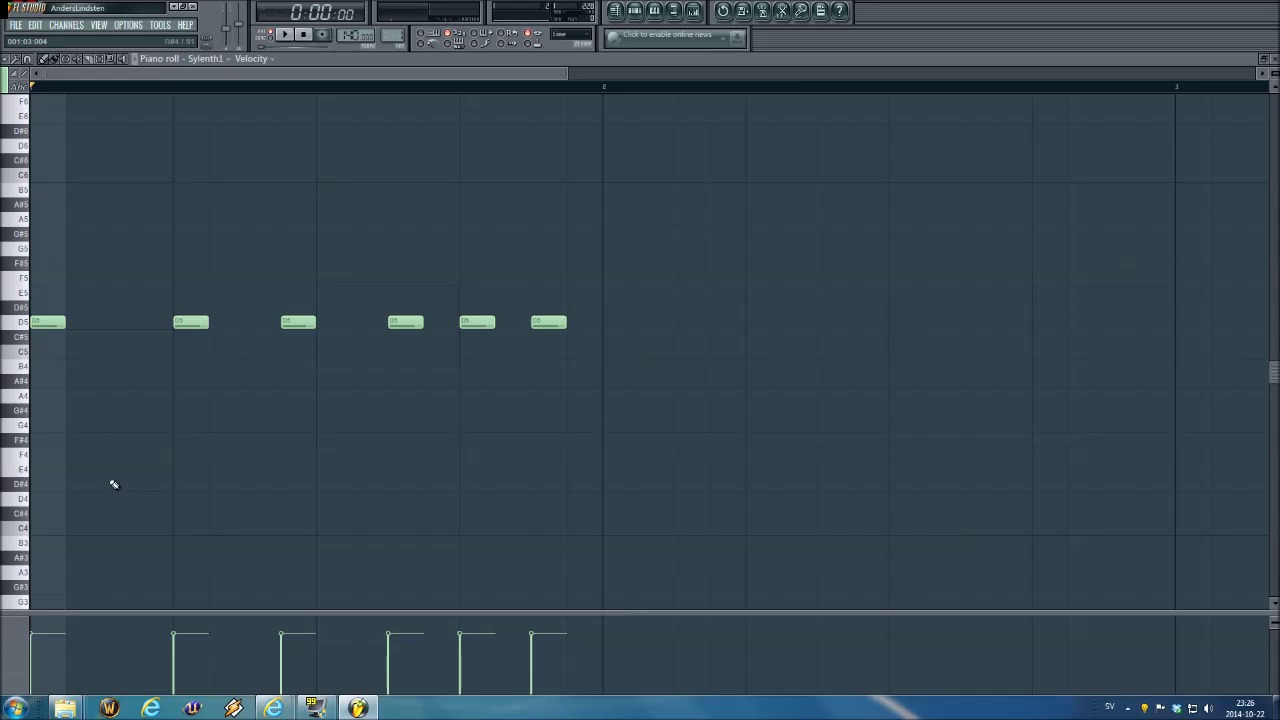
# Duplicate the six D5 notes an octave down at D4, each one step after its original.
pyautogui.moveTo(682, 418); pyautogui.dragTo(49, 240)
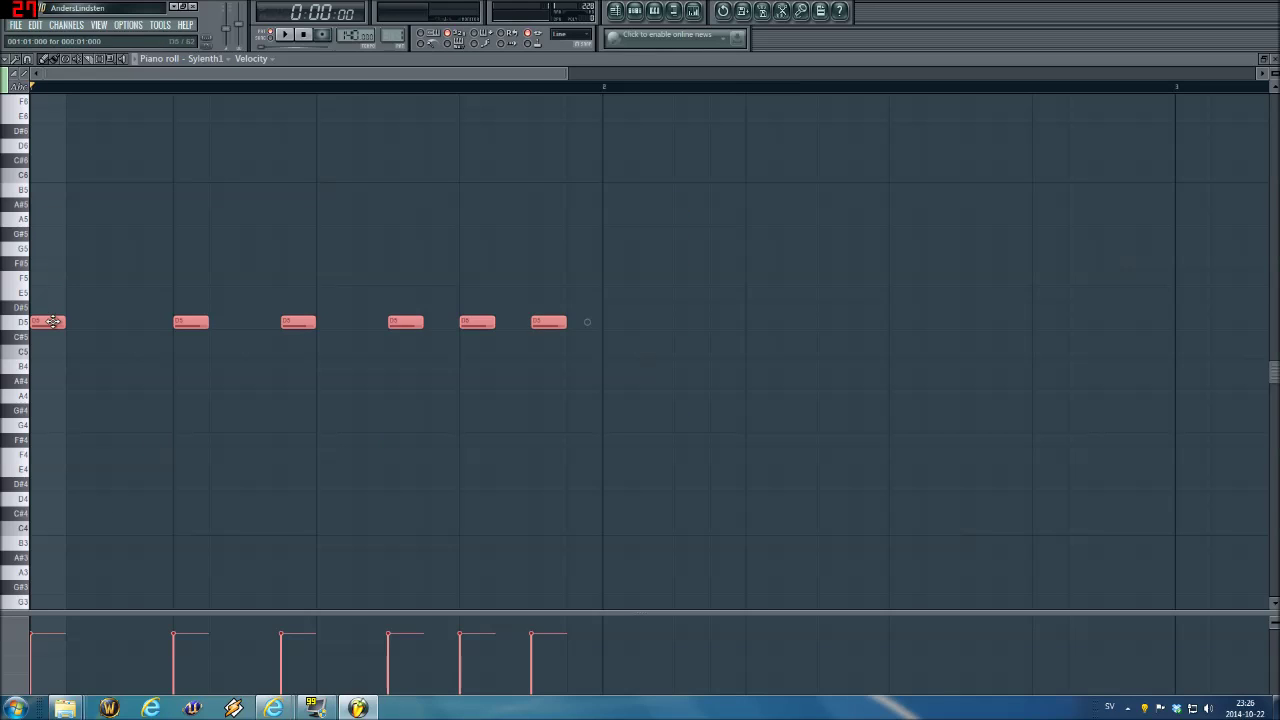
pyautogui.moveTo(52, 324); pyautogui.dragTo(91, 497)
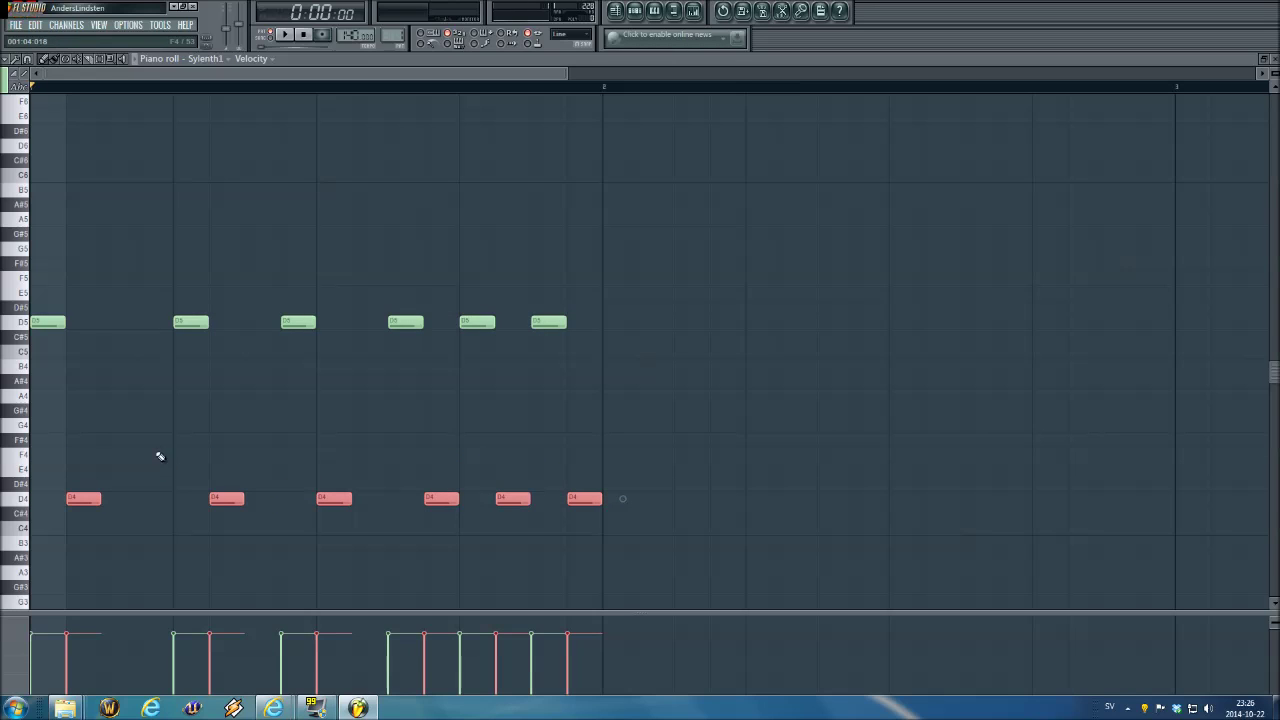
pyautogui.click(200, 430)
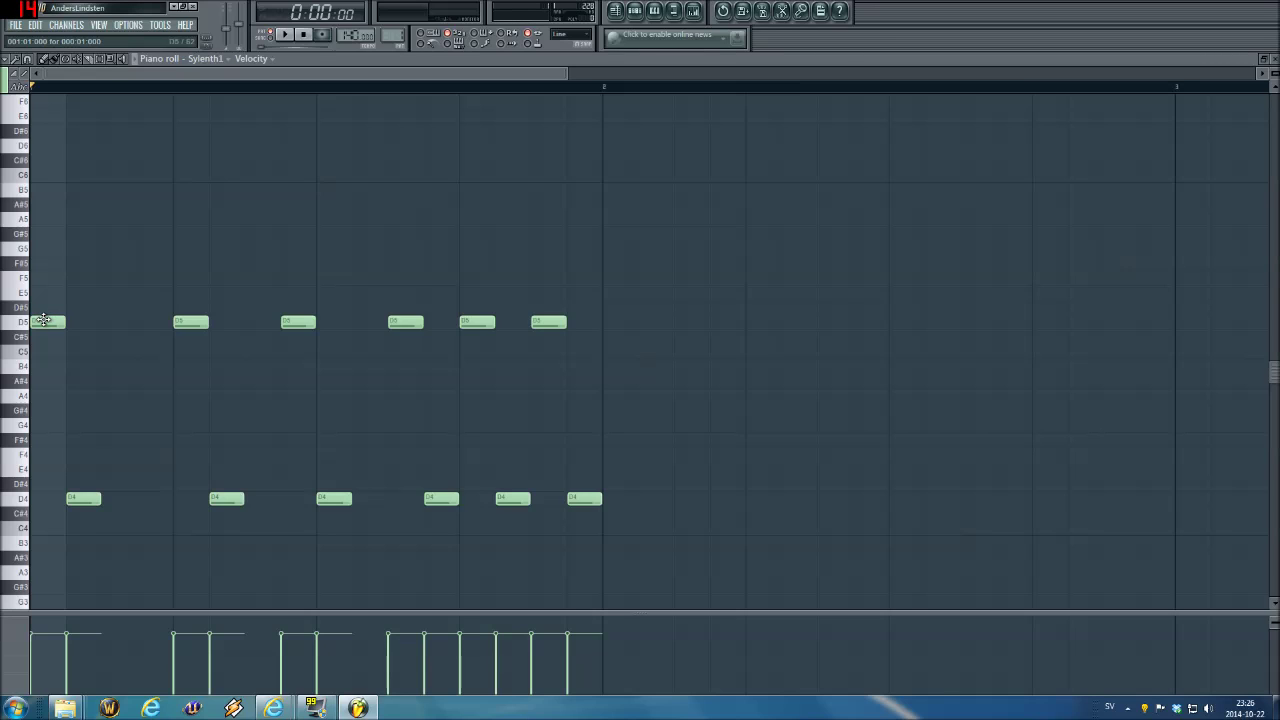
# Change the first four D5 notes to A#5, A5, F5 and E5, keeping their steps.
pyautogui.moveTo(44, 319); pyautogui.dragTo(45, 200)
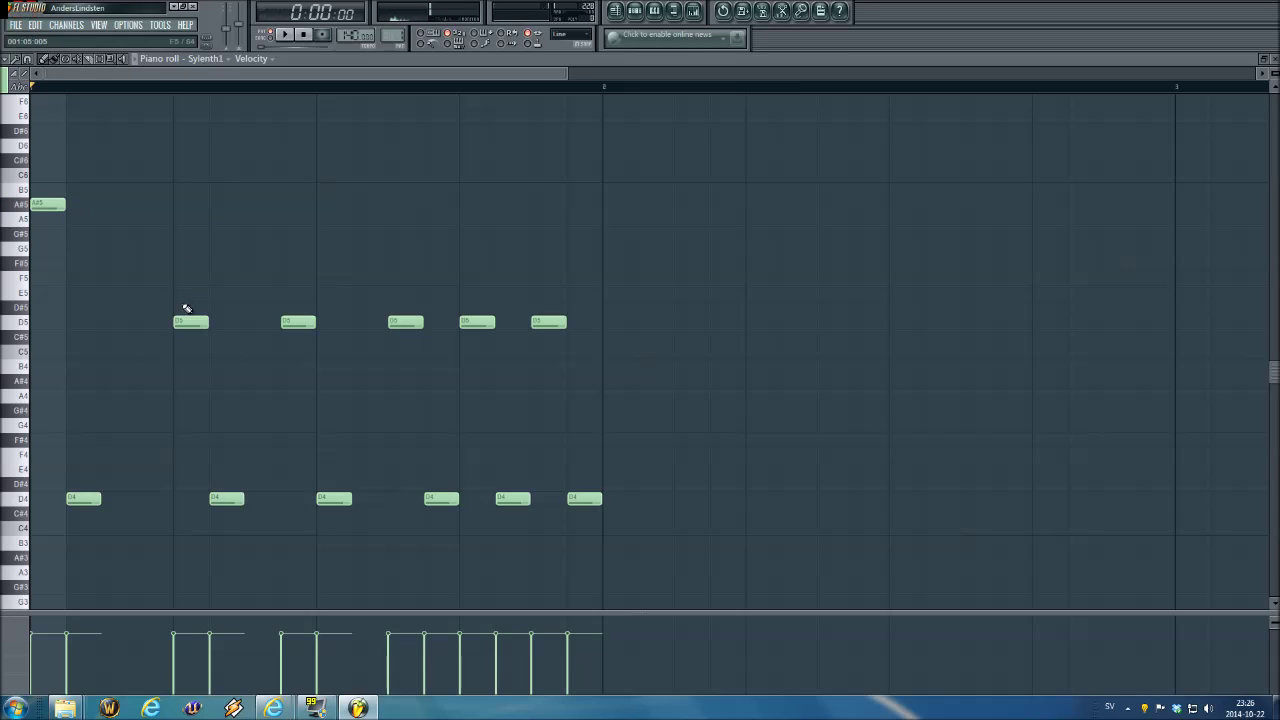
pyautogui.moveTo(186, 318); pyautogui.dragTo(188, 216)
pyautogui.click(297, 277)
pyautogui.rightClick(297, 321)
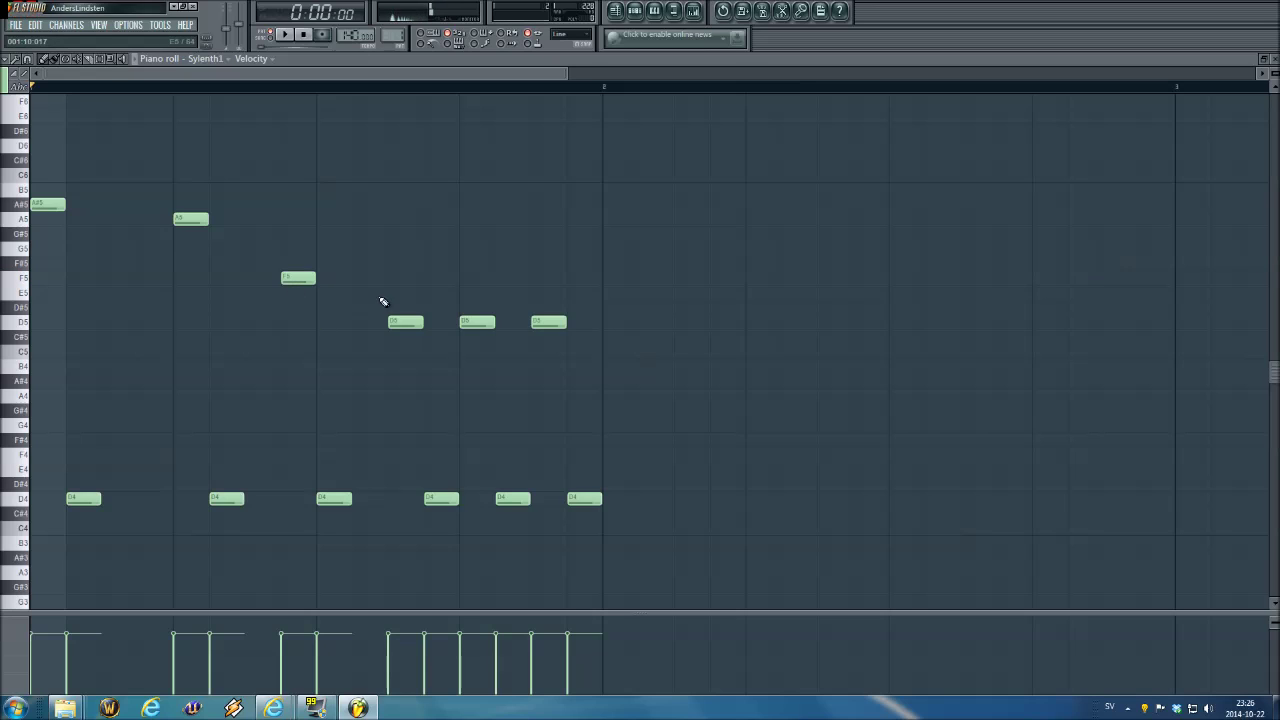
pyautogui.click(392, 292)
pyautogui.rightClick(408, 322)
# Replace the last two D5 notes in bar 1 with A5 and C6.
pyautogui.click(473, 233)
pyautogui.click(548, 177)
pyautogui.moveTo(548, 177); pyautogui.dragTo(548, 192)
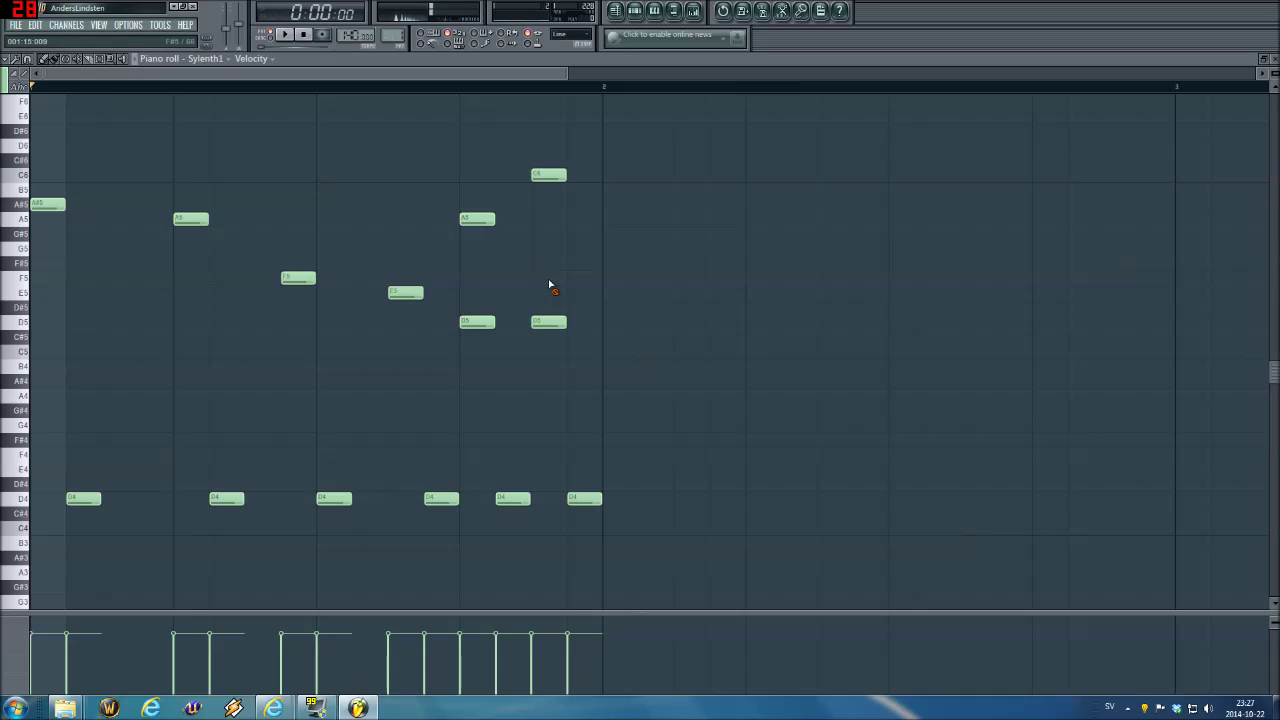
pyautogui.rightClick(548, 322)
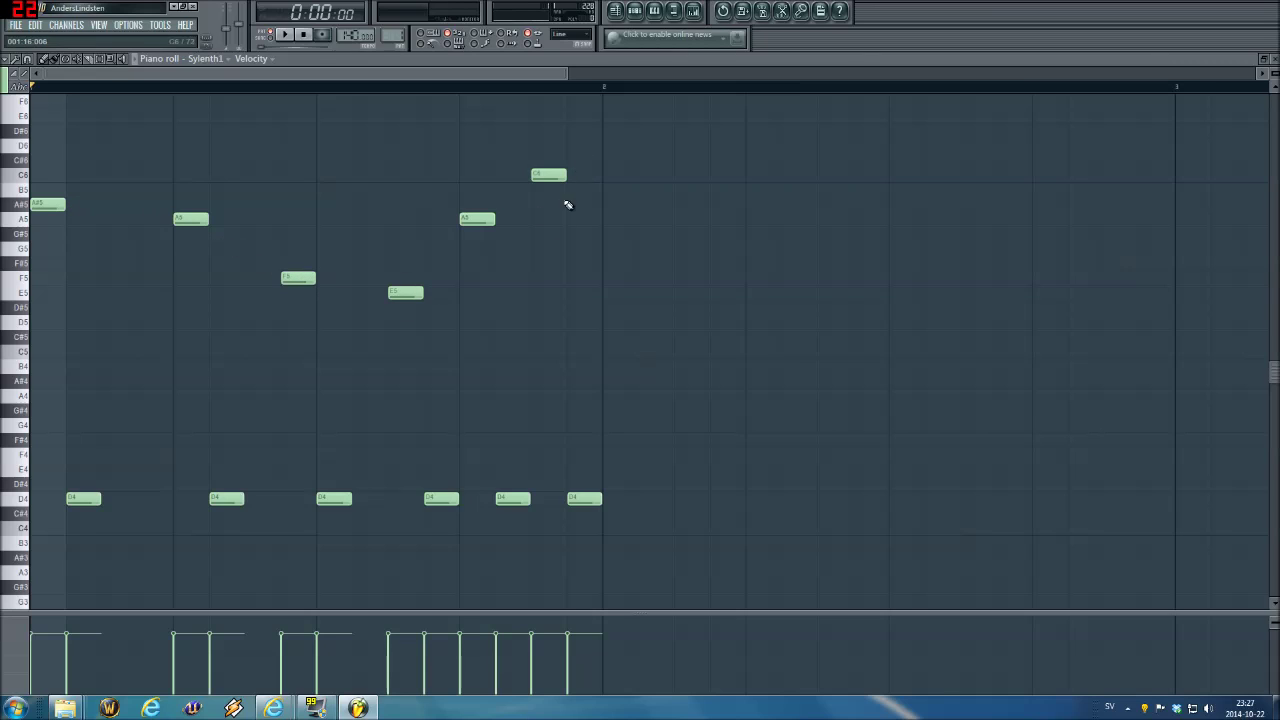
# Duplicate all the D4 notes one step over and raise the copies to F4.
pyautogui.moveTo(700, 533); pyautogui.dragTo(94, 434)
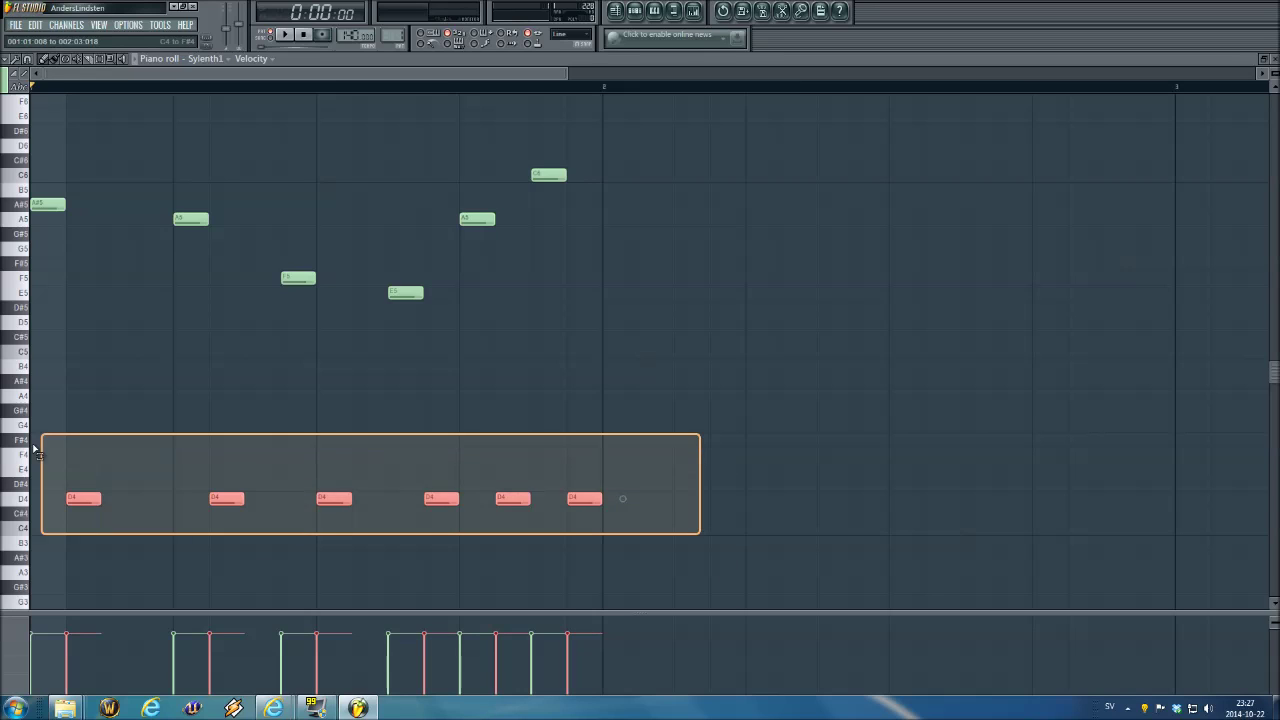
pyautogui.moveTo(82, 499); pyautogui.dragTo(118, 499)
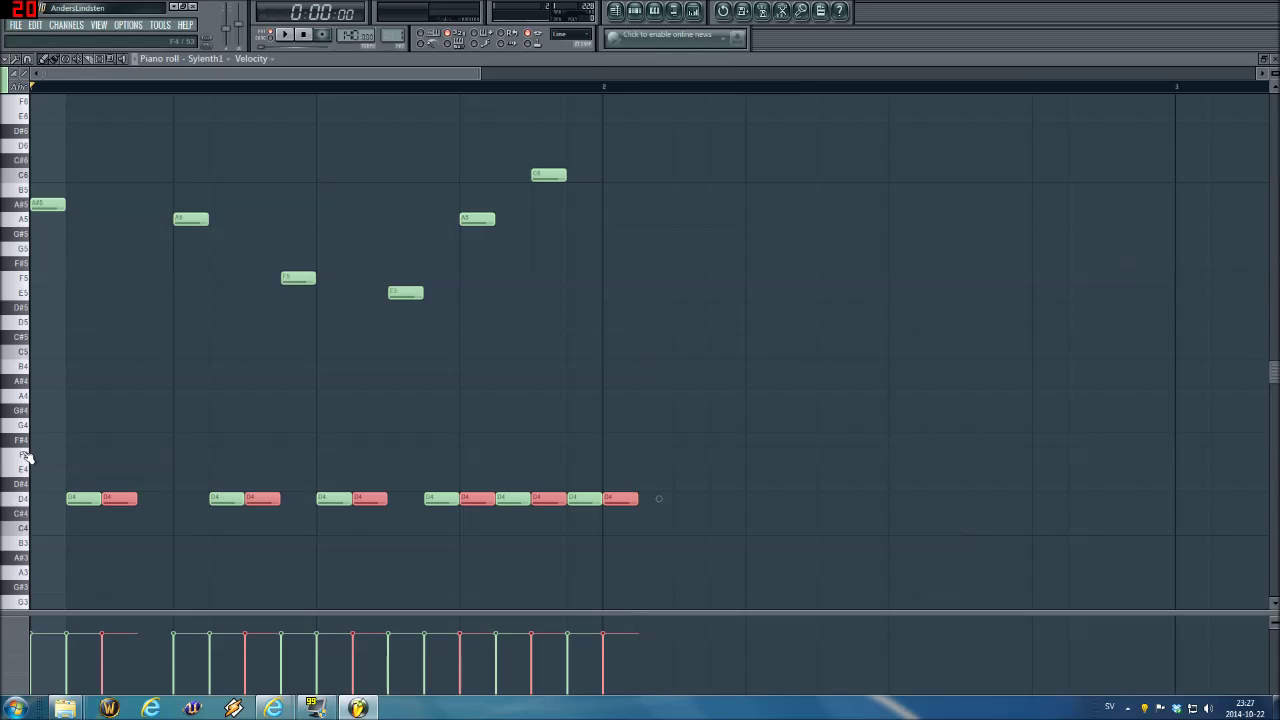
pyautogui.moveTo(114, 499); pyautogui.dragTo(120, 455)
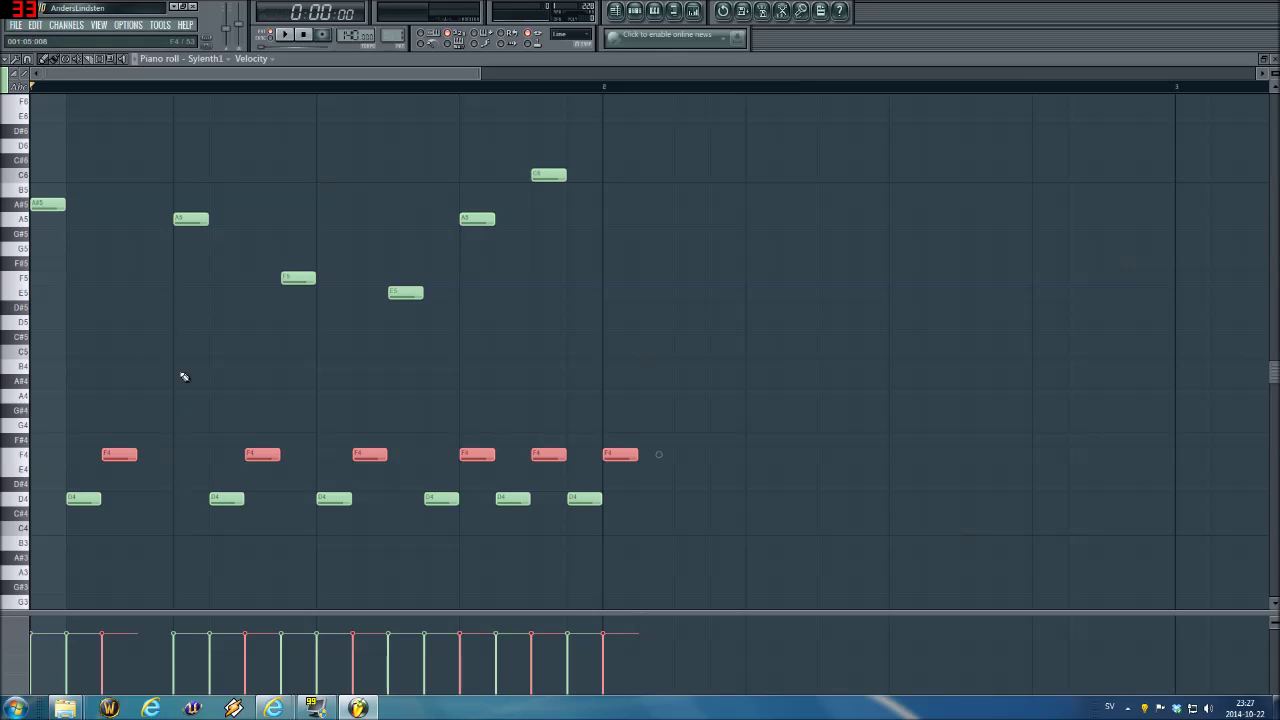
# Add a D4 note on step 4 and delete the F4 notes from step 13 onward.
pyautogui.click(145, 500)
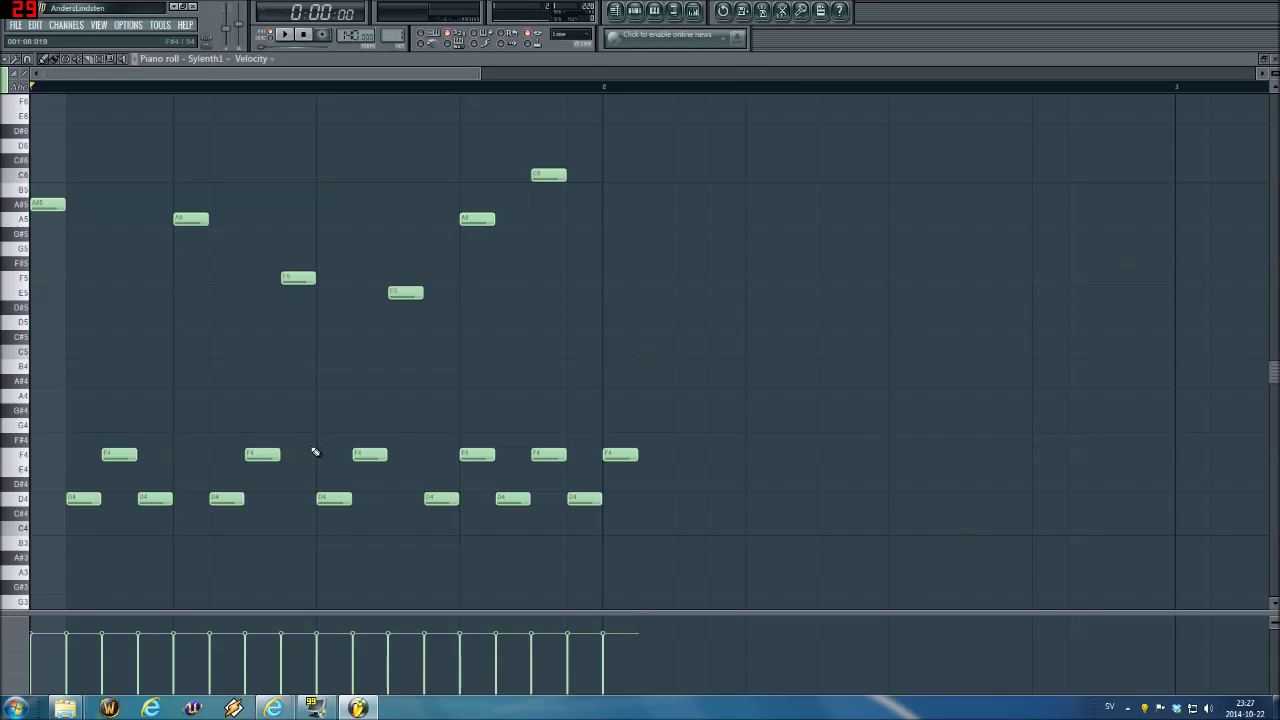
pyautogui.rightClick(485, 455)
pyautogui.rightClick(620, 455)
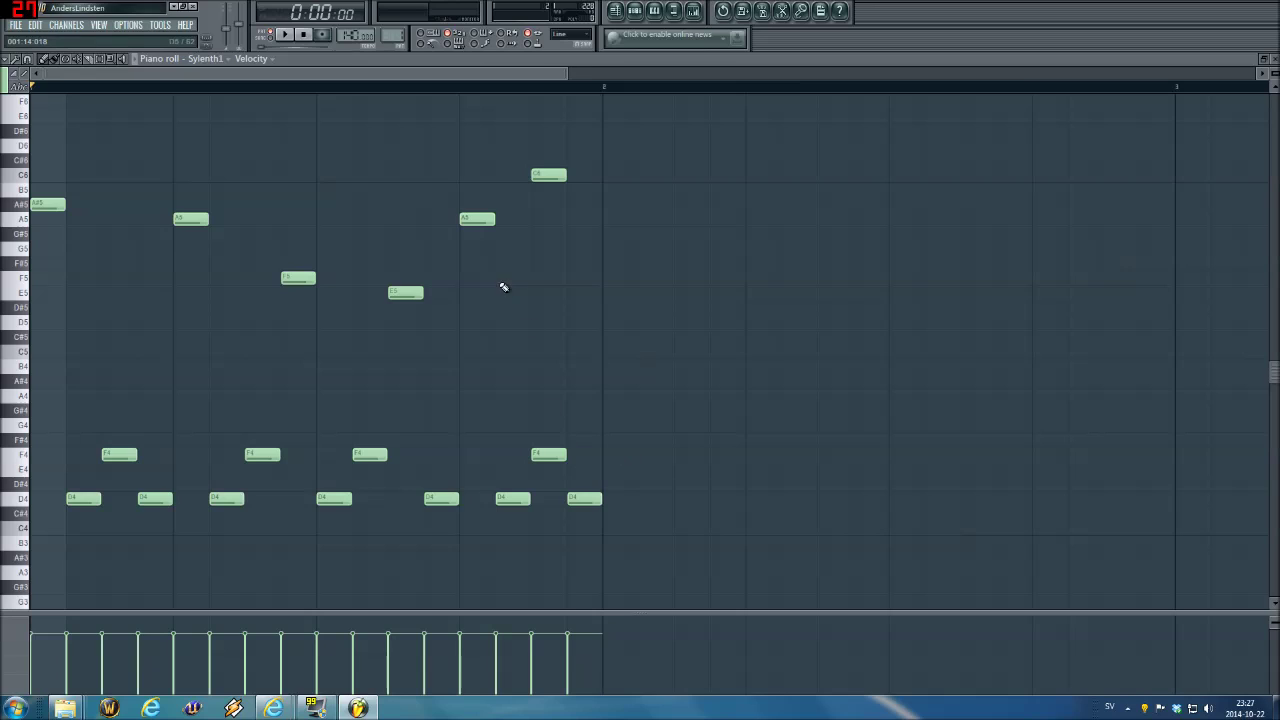
# Shorten all the D4 and F4 notes to half a step and play the pattern back.
pyautogui.moveTo(697, 532); pyautogui.dragTo(68, 434)
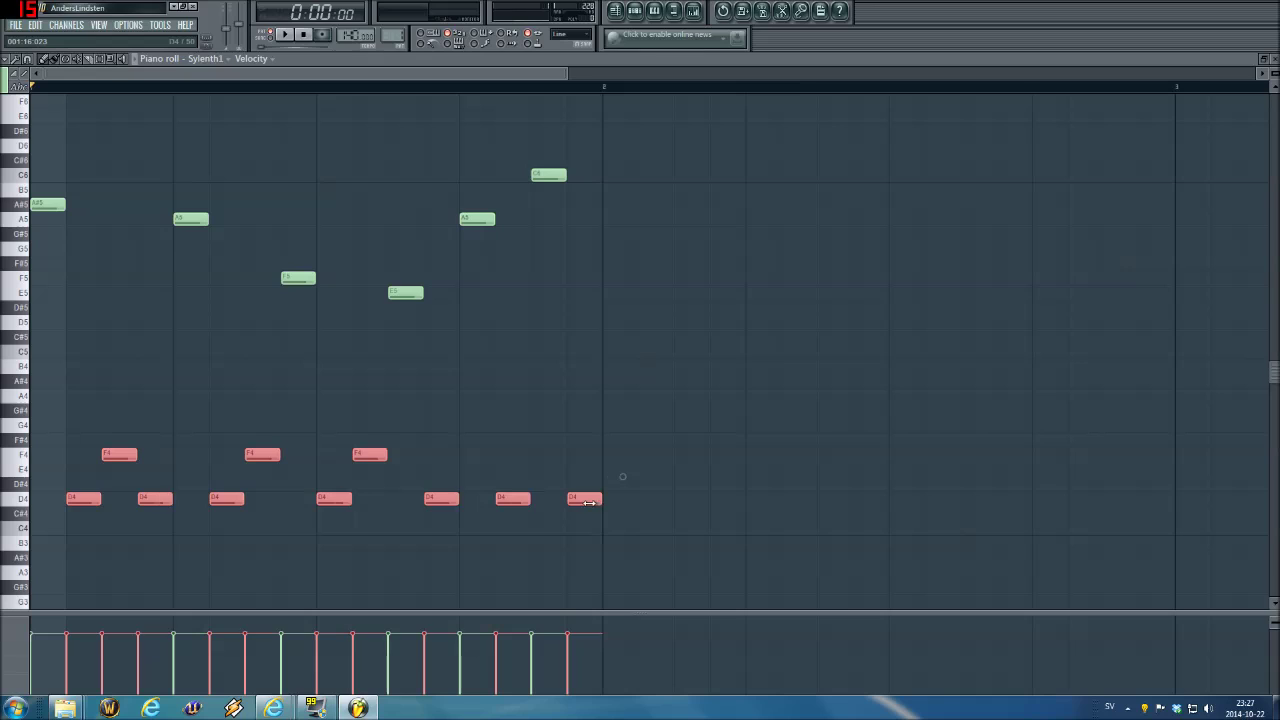
pyautogui.moveTo(600, 502); pyautogui.dragTo(586, 502)
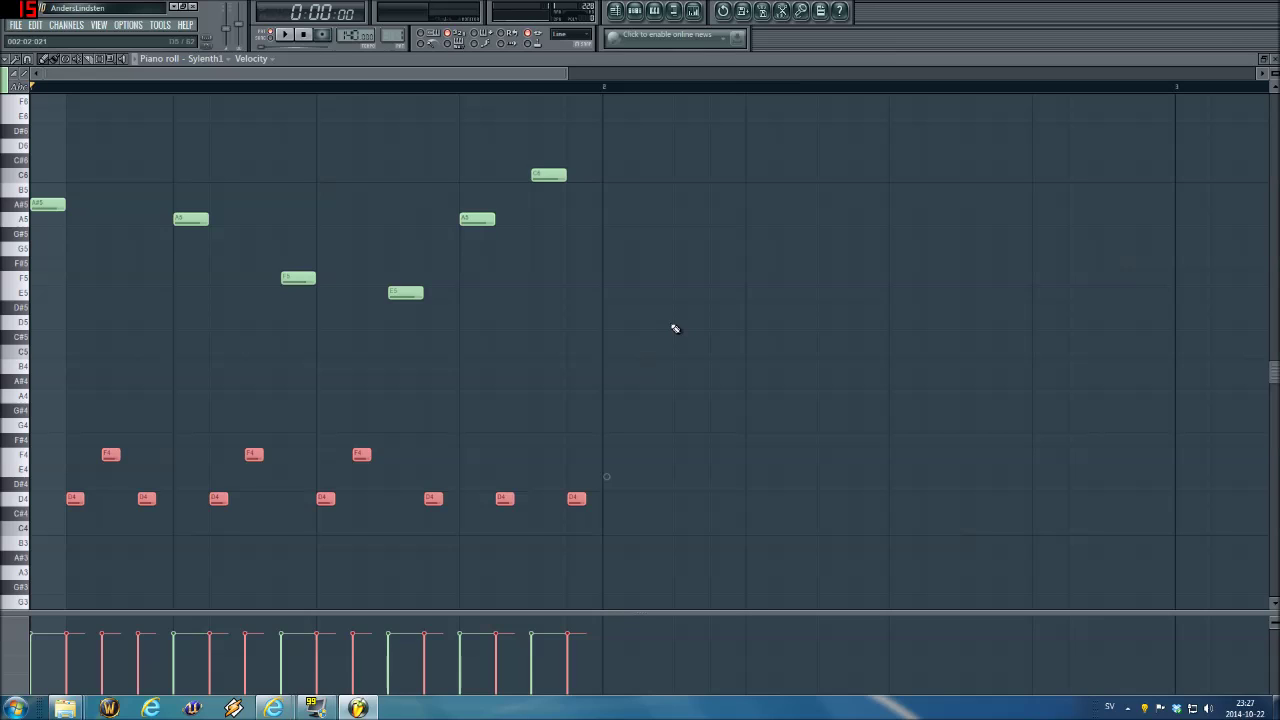
pyautogui.press('space')
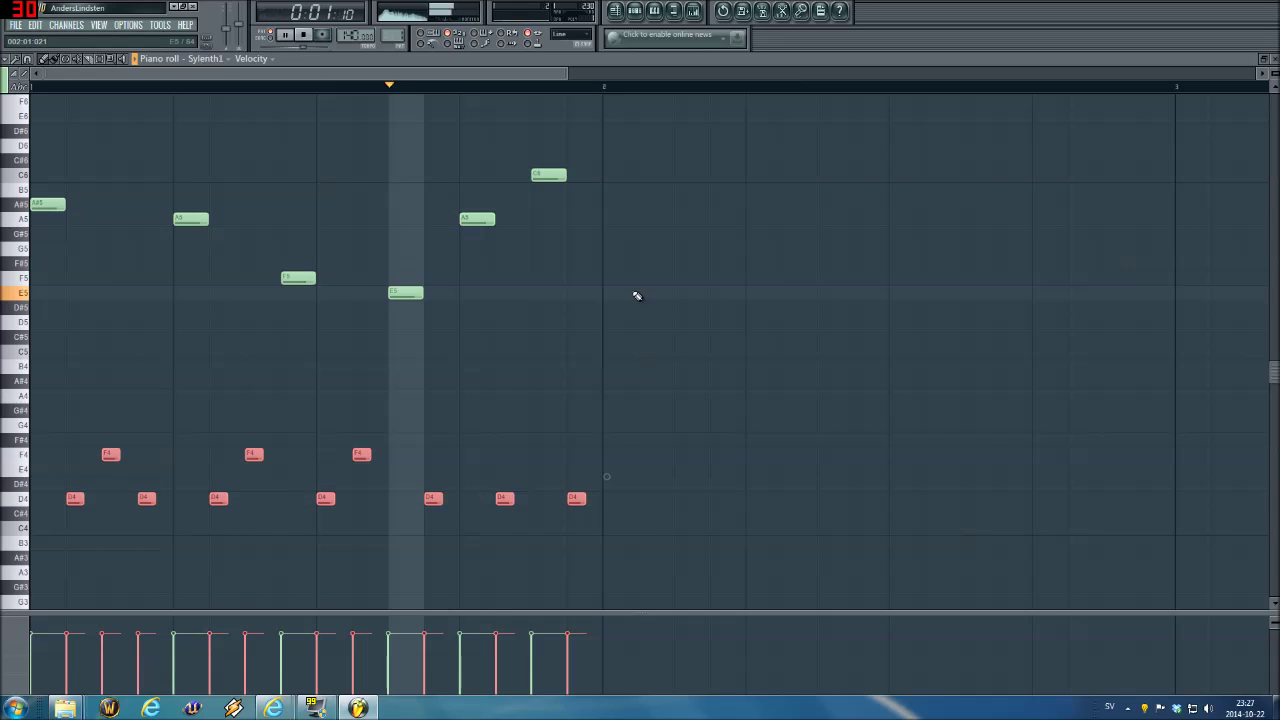
pyautogui.press('space')
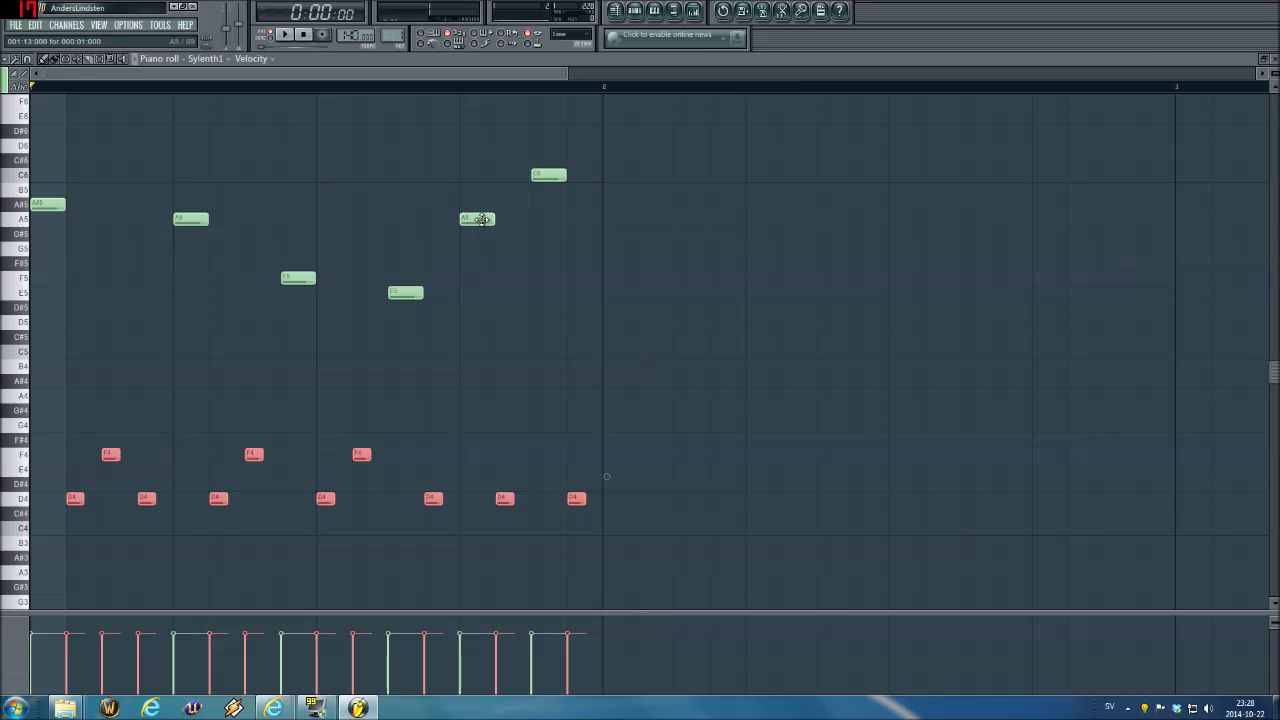
# Lower the last two upper melody notes to G5 and A5, and play the pattern back.
pyautogui.moveTo(481, 219); pyautogui.dragTo(478, 249)
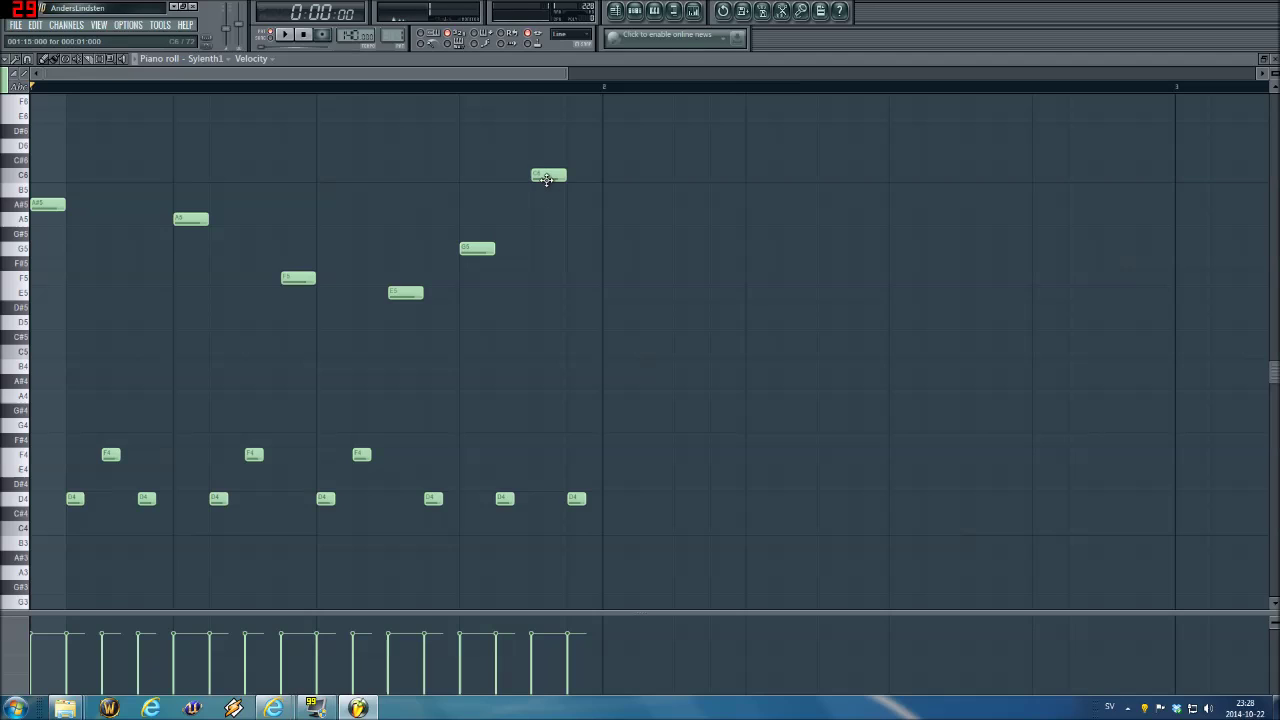
pyautogui.moveTo(547, 178); pyautogui.dragTo(546, 222)
pyautogui.press('space')
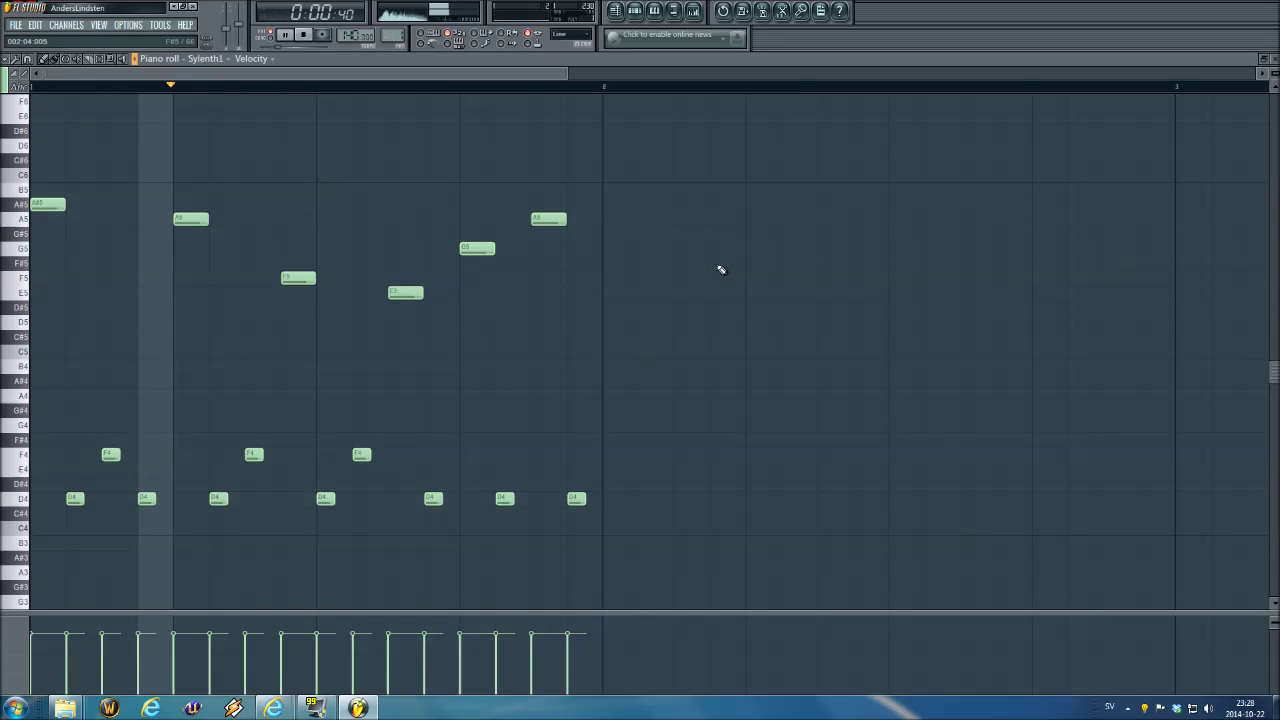
pyautogui.press('space')
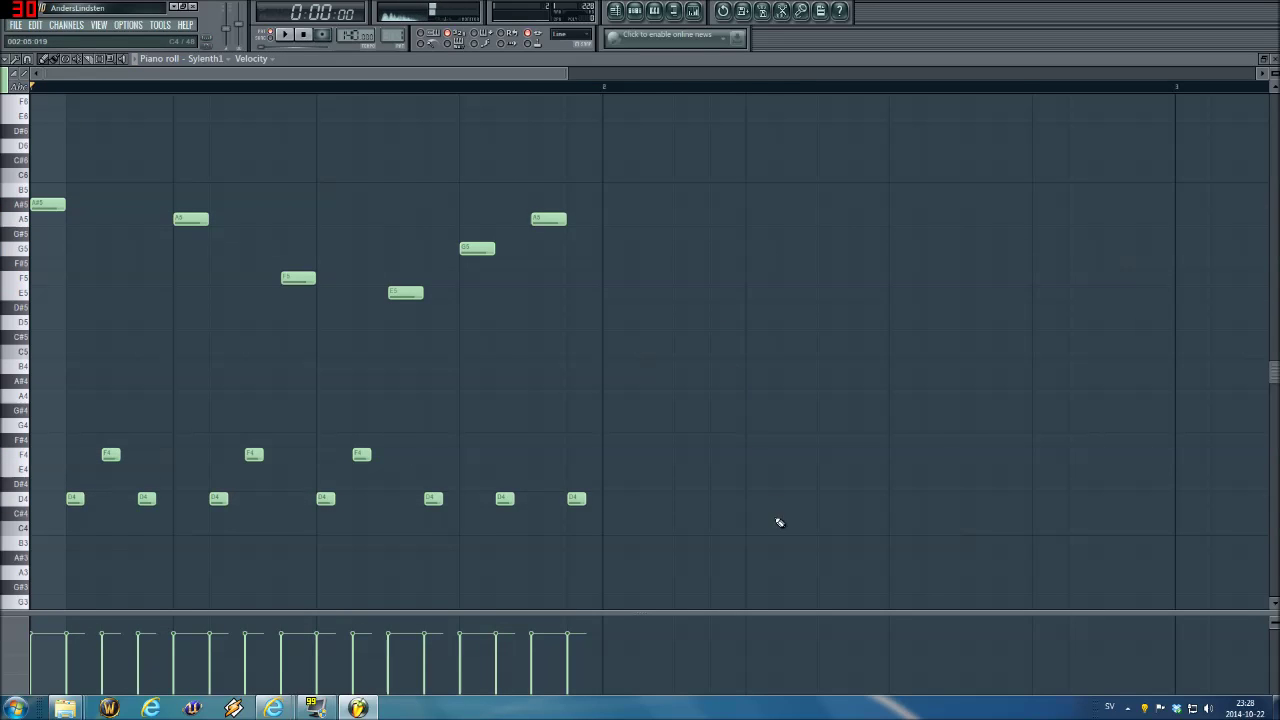
# Duplicate the whole bar 1 pattern into bar 2.
pyautogui.scroll(-4, 650, 93)
pyautogui.moveTo(564, 522); pyautogui.dragTo(16, 124)
pyautogui.moveTo(38, 204); pyautogui.dragTo(366, 206)
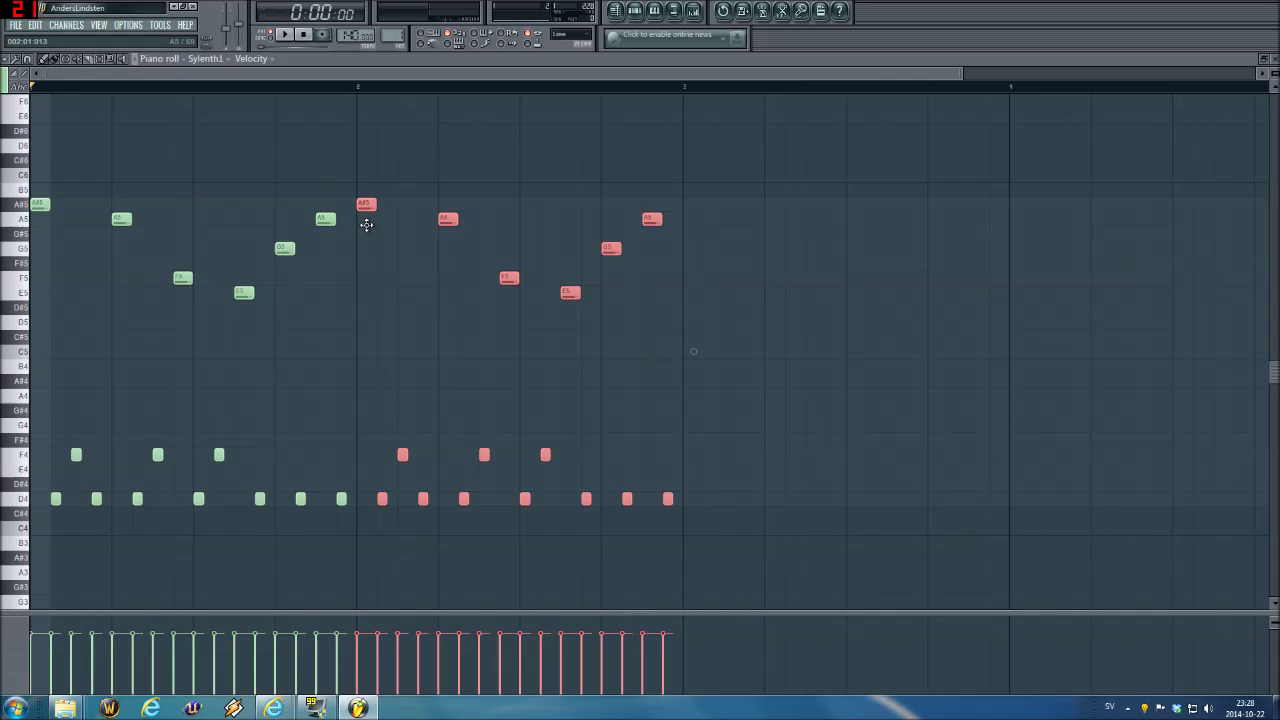
pyautogui.click(770, 428)
# Duplicate the two-bar pattern into bars 3 and 4.
pyautogui.moveTo(782, 505); pyautogui.dragTo(35, 158)
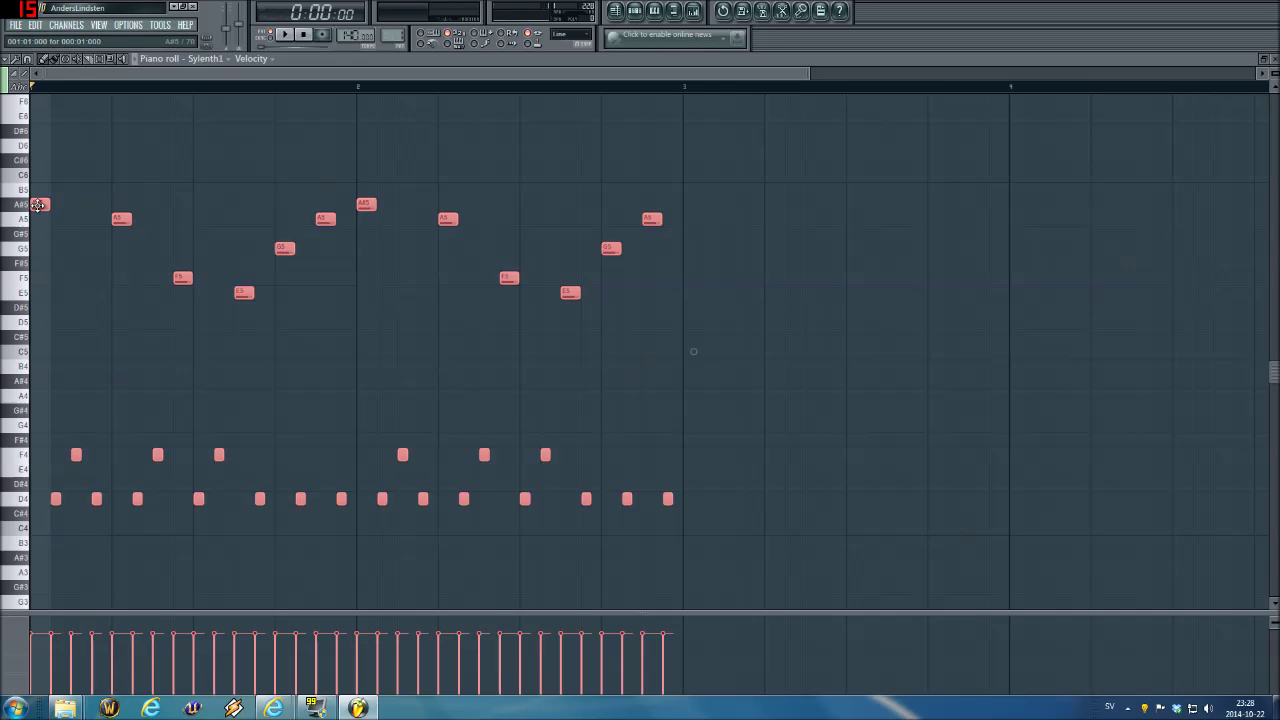
pyautogui.moveTo(38, 204); pyautogui.dragTo(694, 223)
pyautogui.scroll(-2, 617, 95)
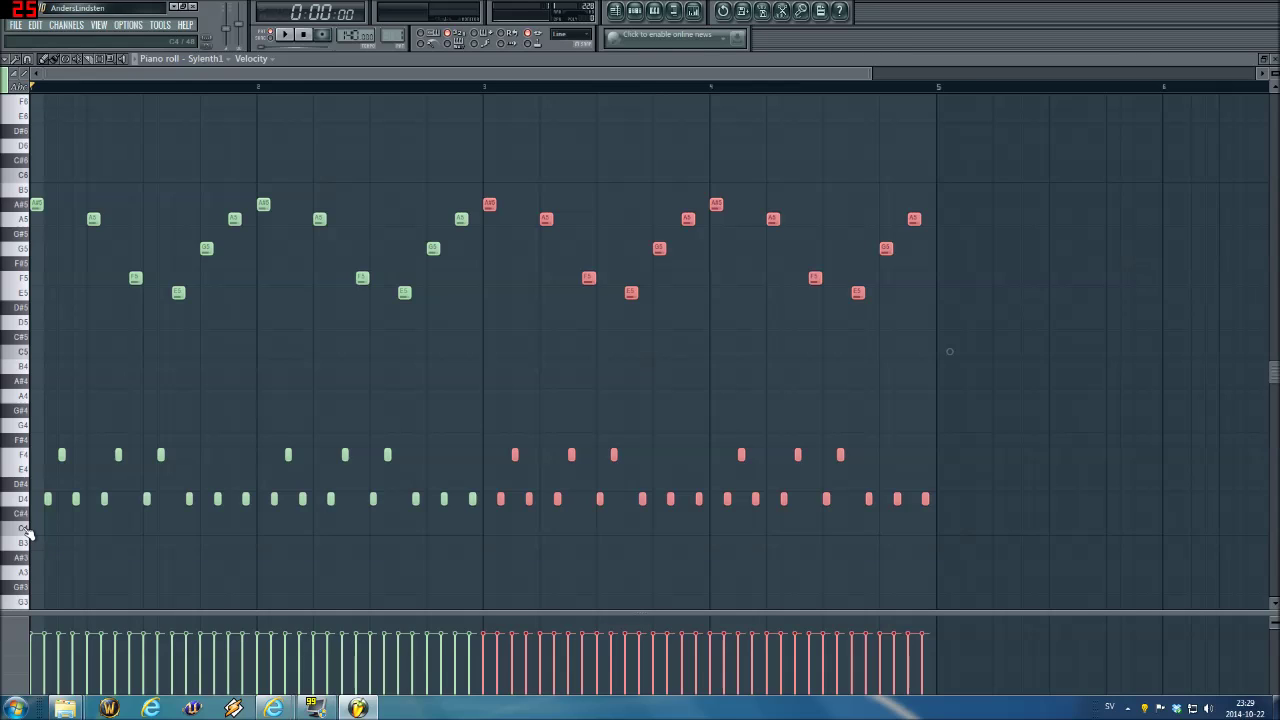
# Lower the low D4 notes in bars 3 and 4 to A#3 and the low F4 notes there to C4.
pyautogui.moveTo(989, 537); pyautogui.dragTo(484, 441)
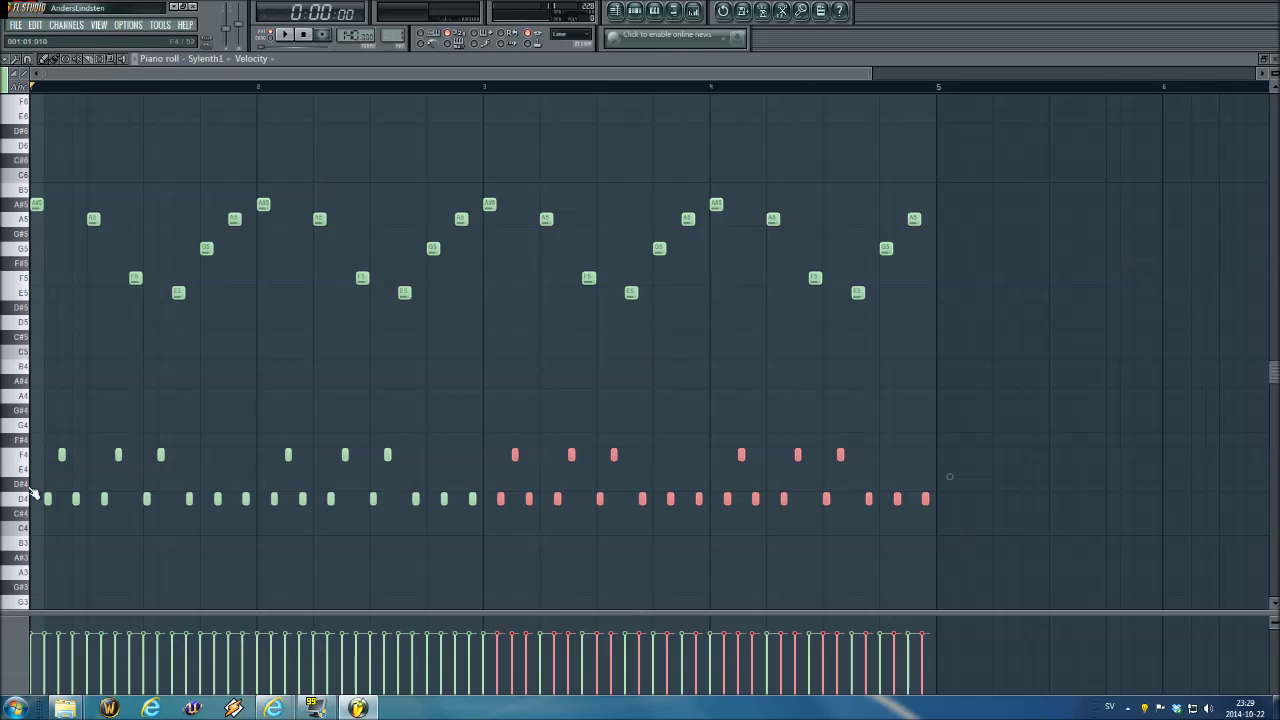
pyautogui.moveTo(516, 455); pyautogui.dragTo(514, 517)
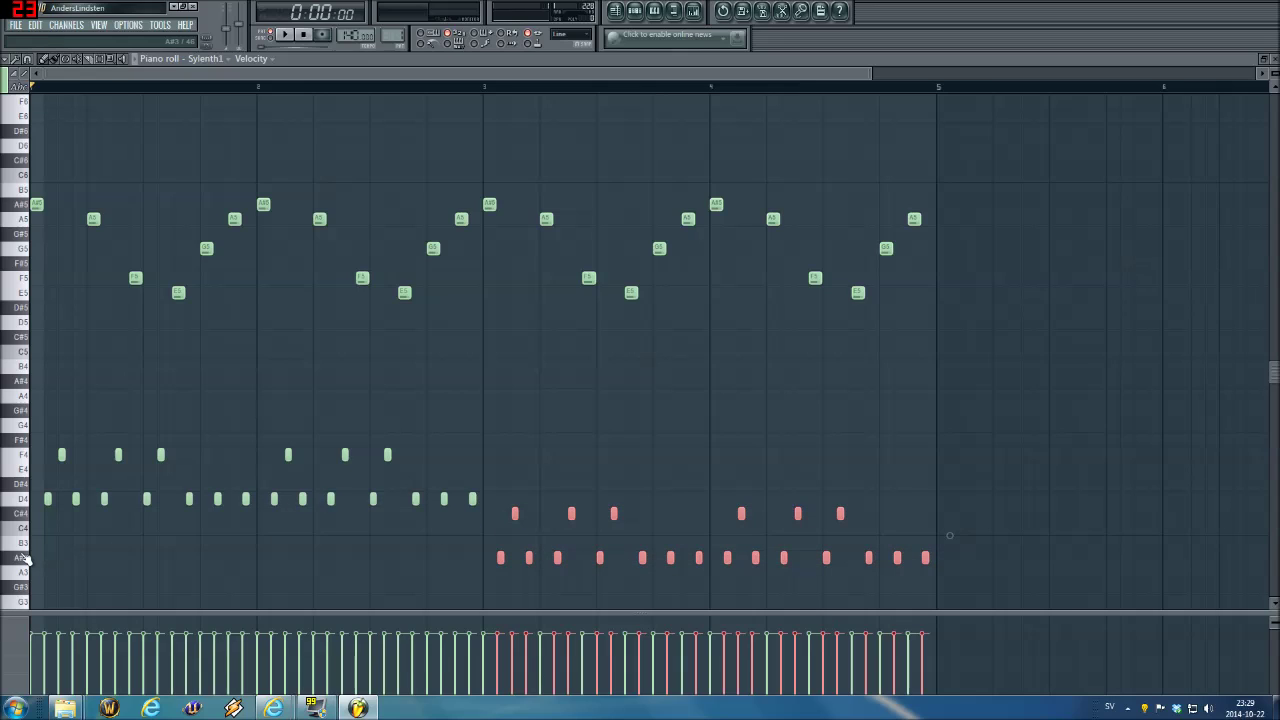
pyautogui.click(25, 558)
pyautogui.click(24, 522)
pyautogui.click(22, 514)
pyautogui.doubleClick(26, 516)
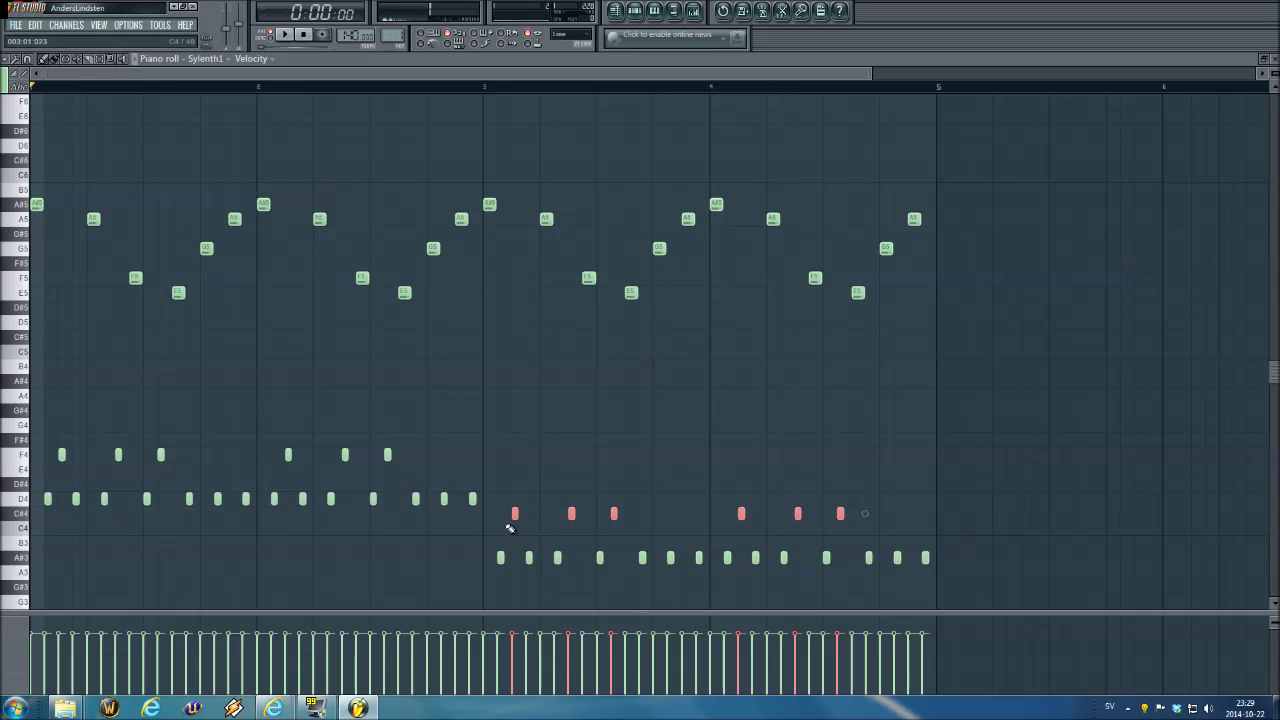
pyautogui.moveTo(512, 514)
pyautogui.mouseDown()
pyautogui.moveTo(514, 499)
pyautogui.moveTo(514, 526)
pyautogui.mouseUp()
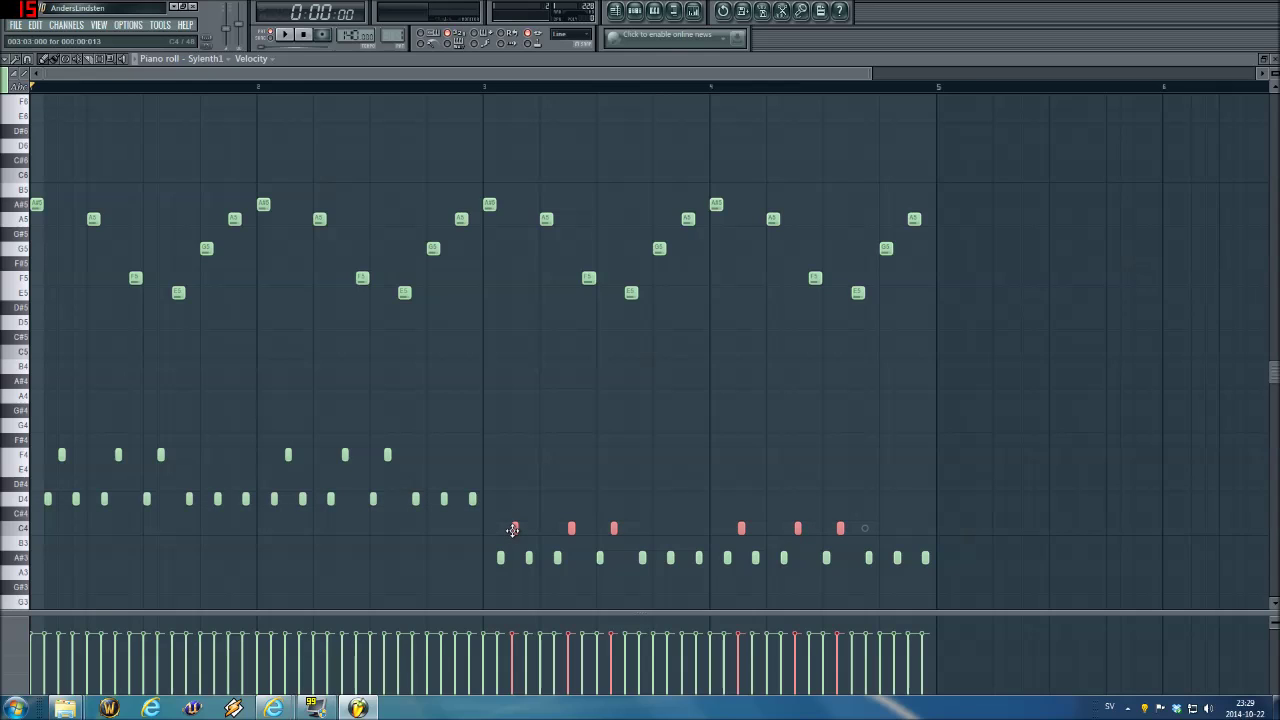
pyautogui.click(940, 530)
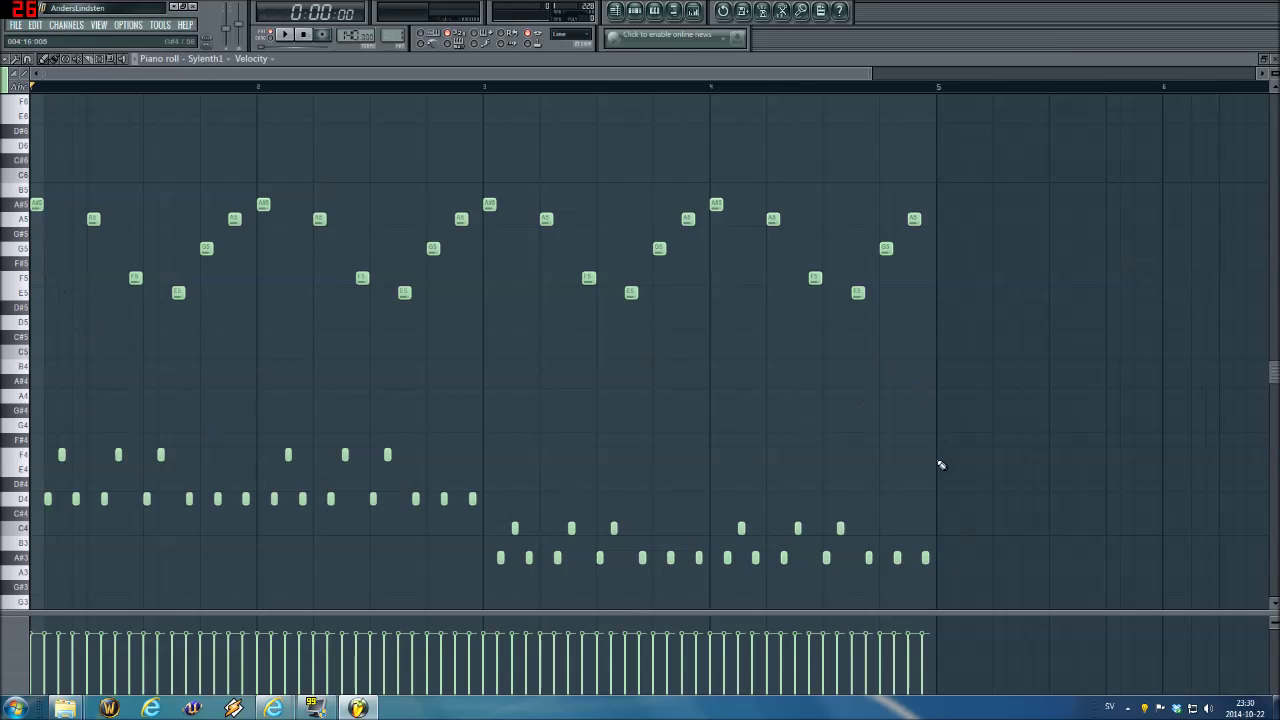
# Raise bar 4's lower notes to C4 and D4, and play the pattern back.
pyautogui.moveTo(1000, 571); pyautogui.dragTo(728, 492)
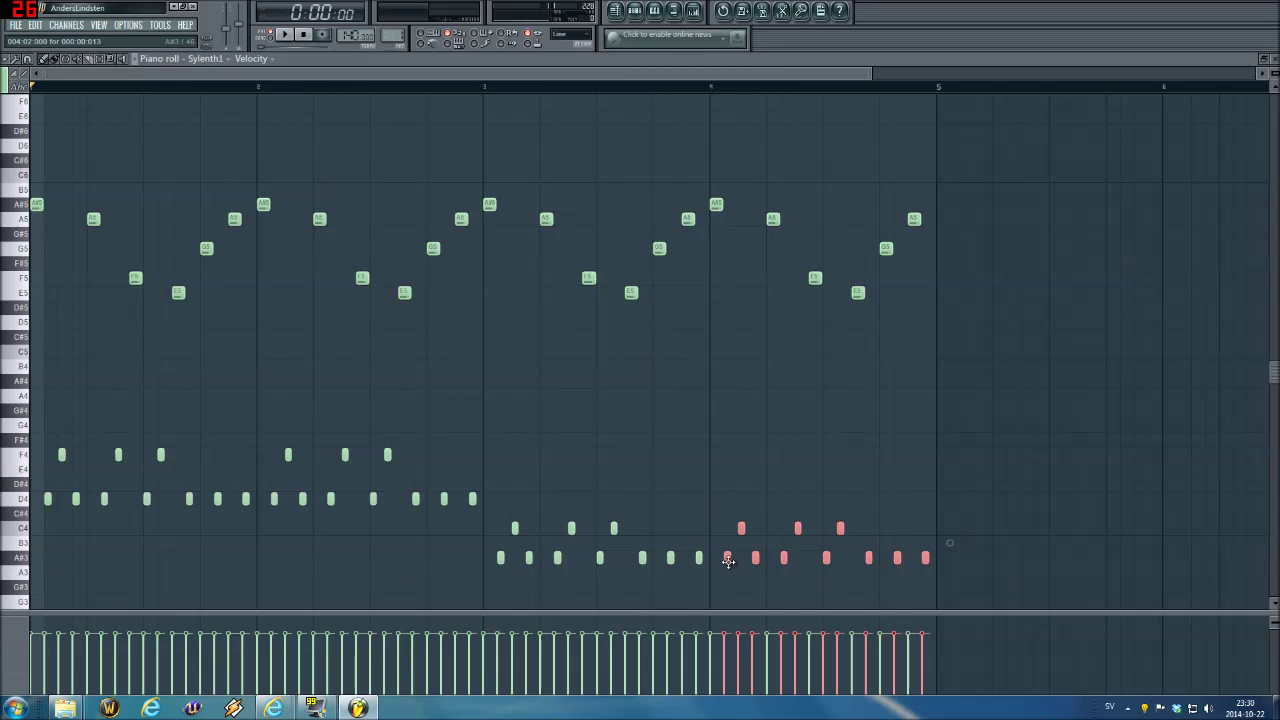
pyautogui.moveTo(728, 561); pyautogui.dragTo(728, 531)
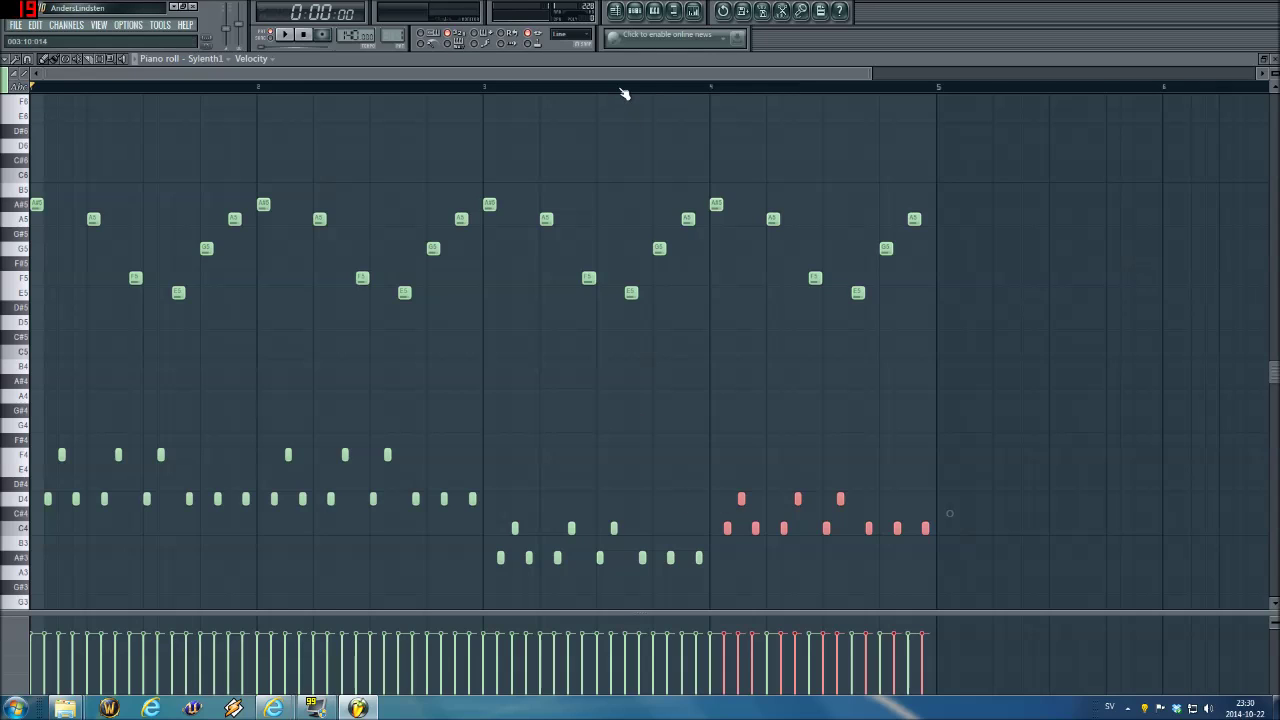
pyautogui.press('space')
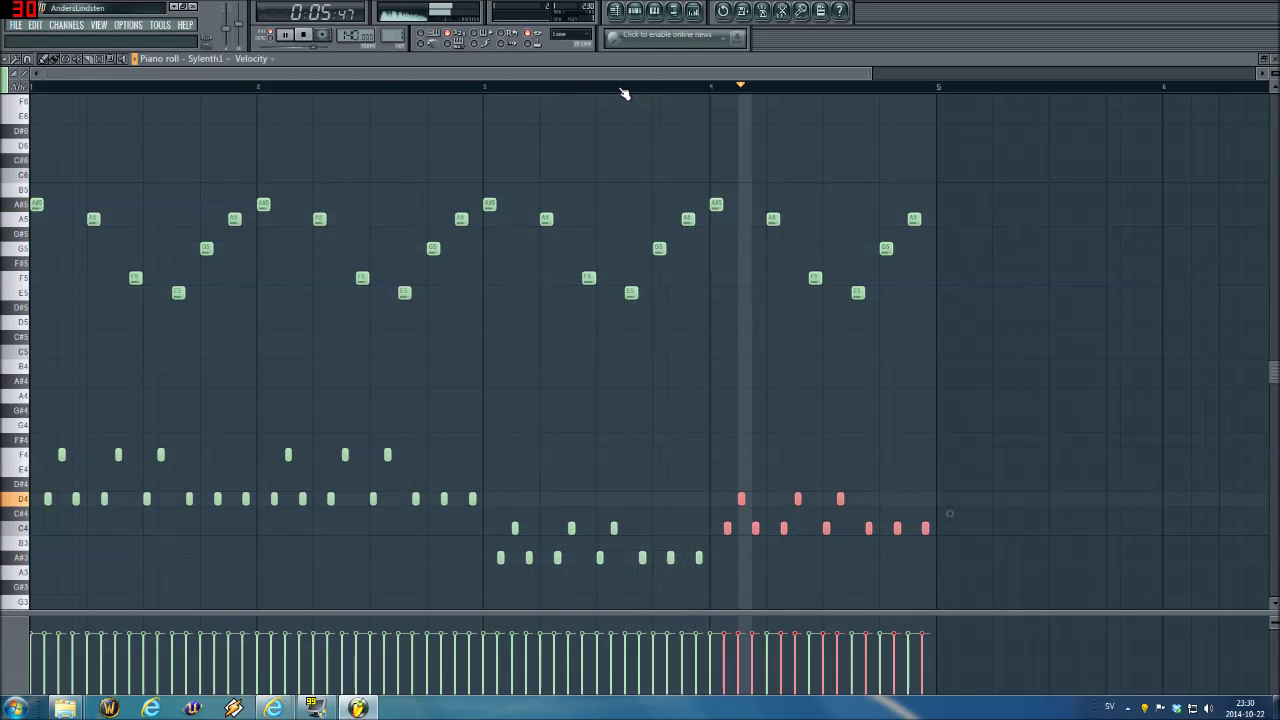
pyautogui.press('space')
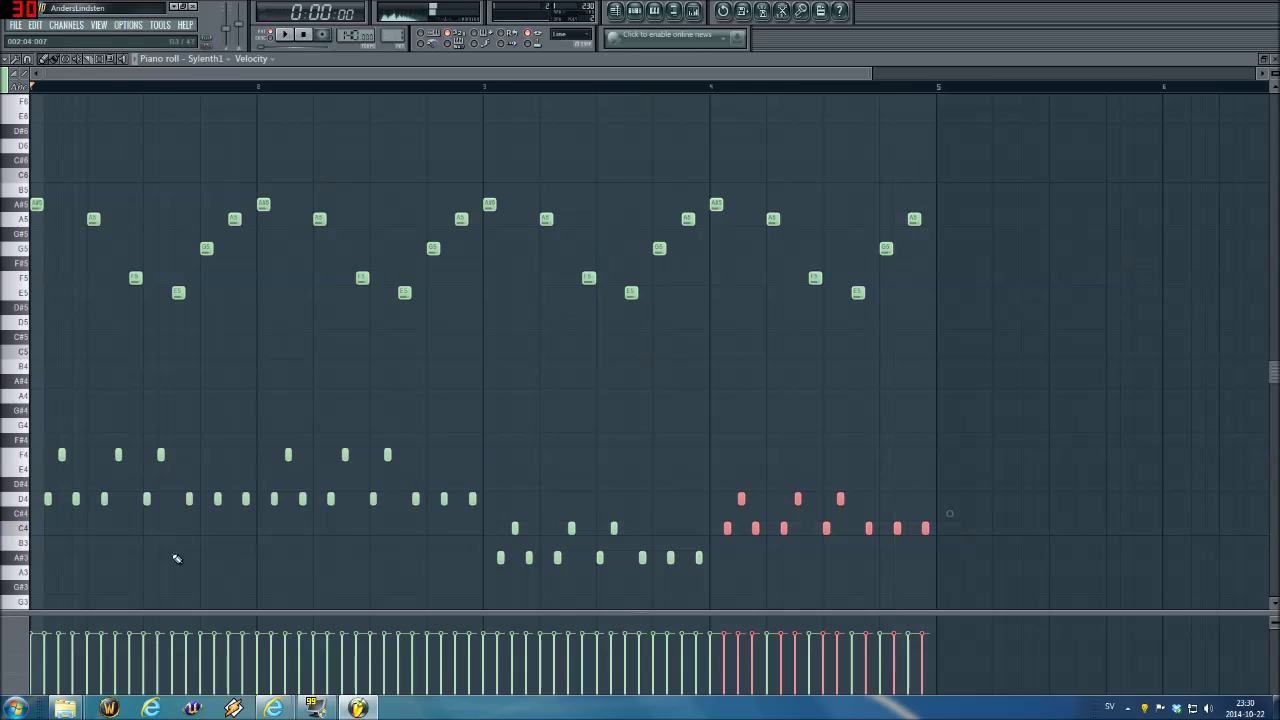
# Raise the three C4 notes in bar 3 to D4, play the pattern back, and audition the A#3 key.
pyautogui.moveTo(507, 517); pyautogui.dragTo(613, 496)
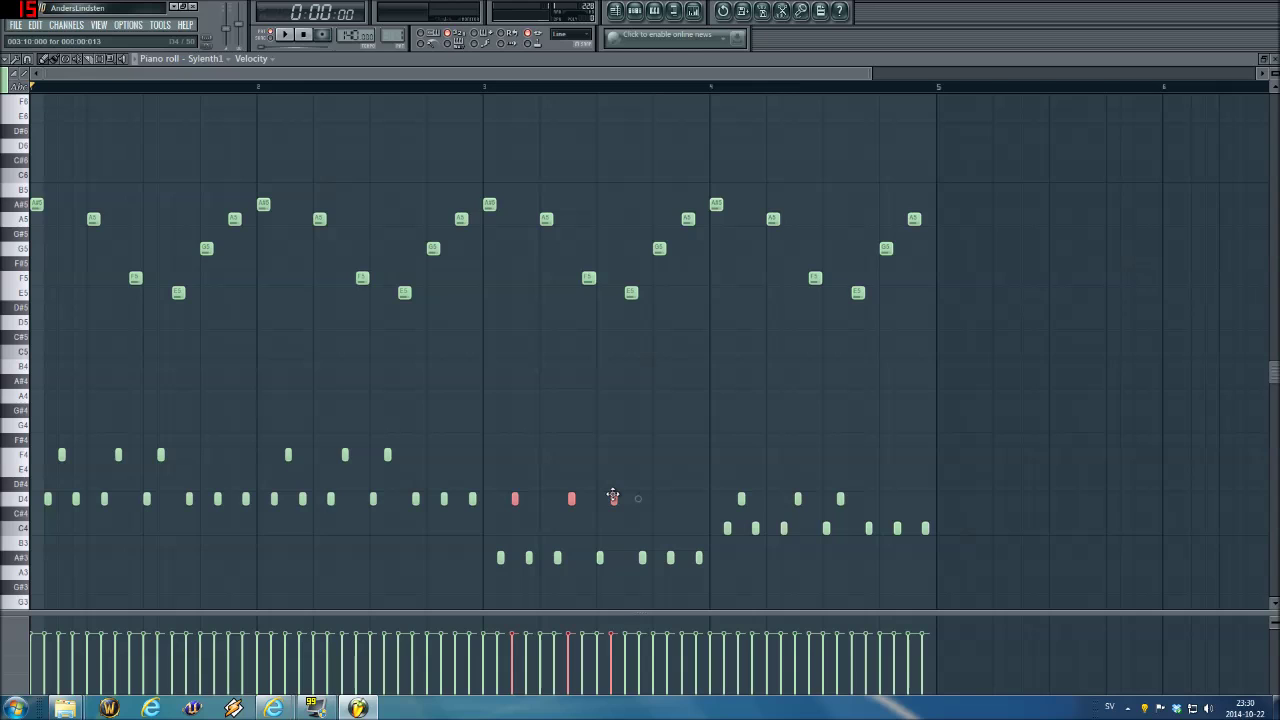
pyautogui.press('space')
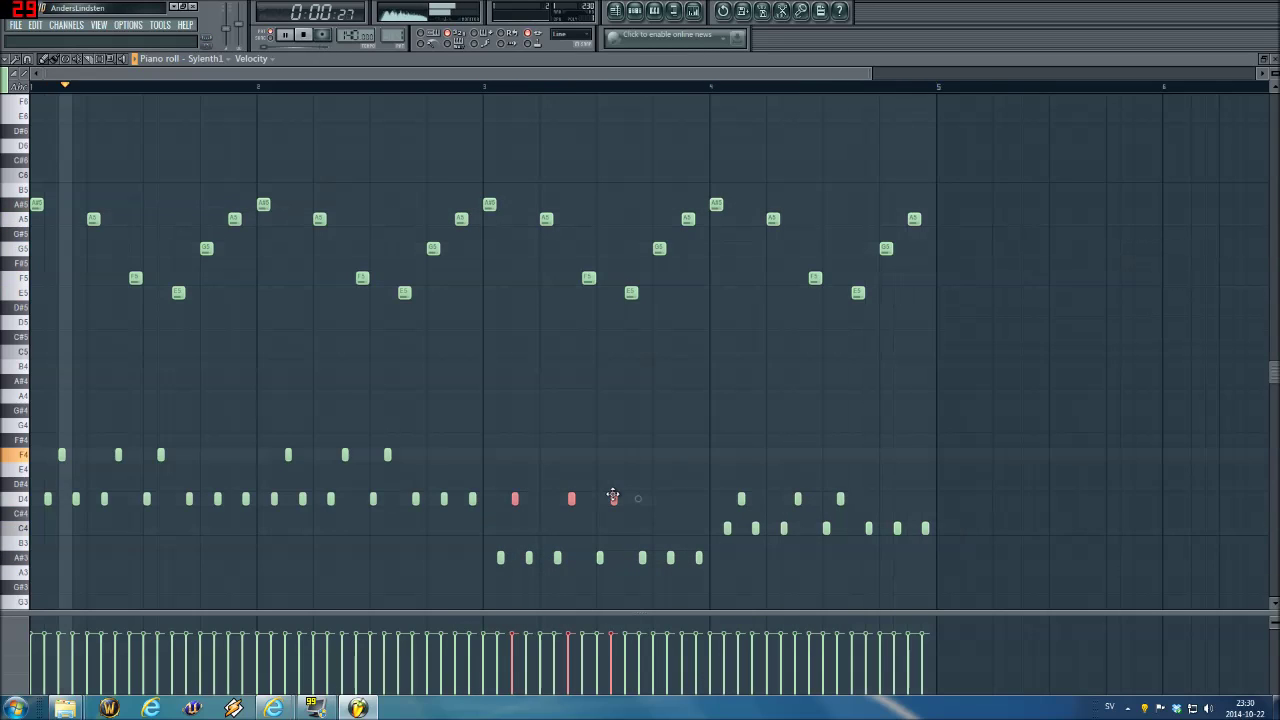
pyautogui.press('space')
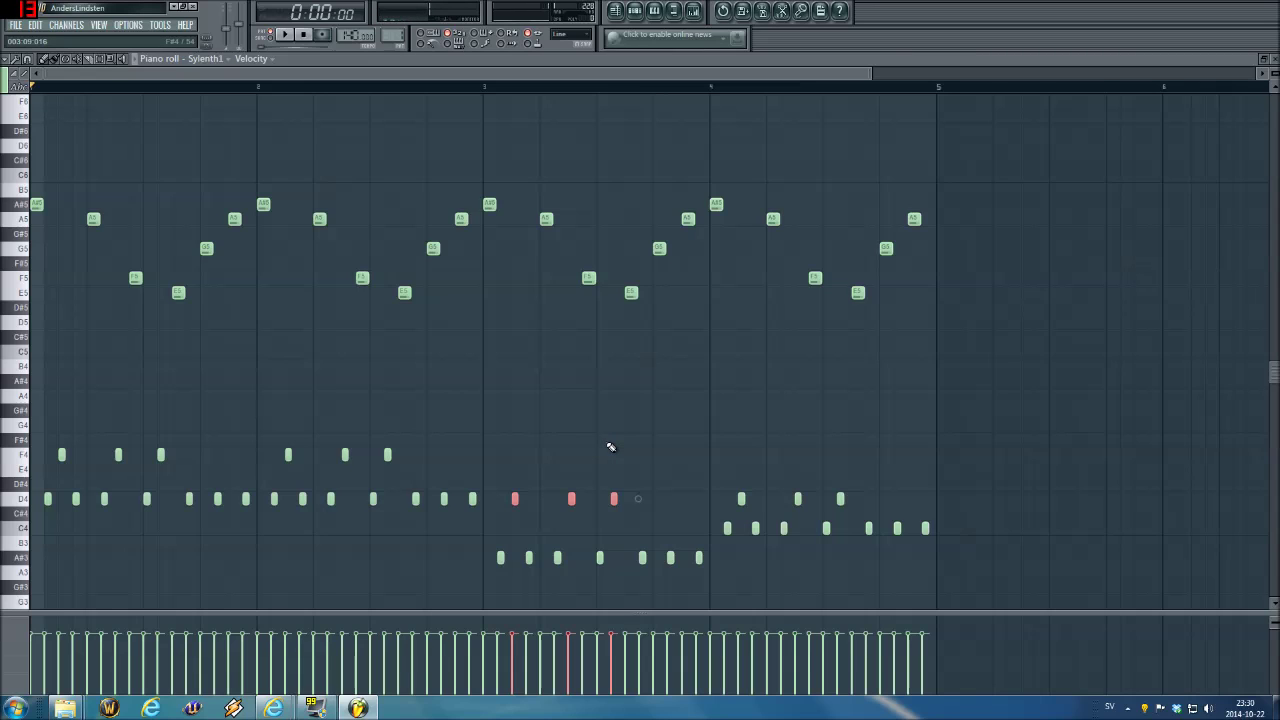
pyautogui.scroll(-1, 140, 489)
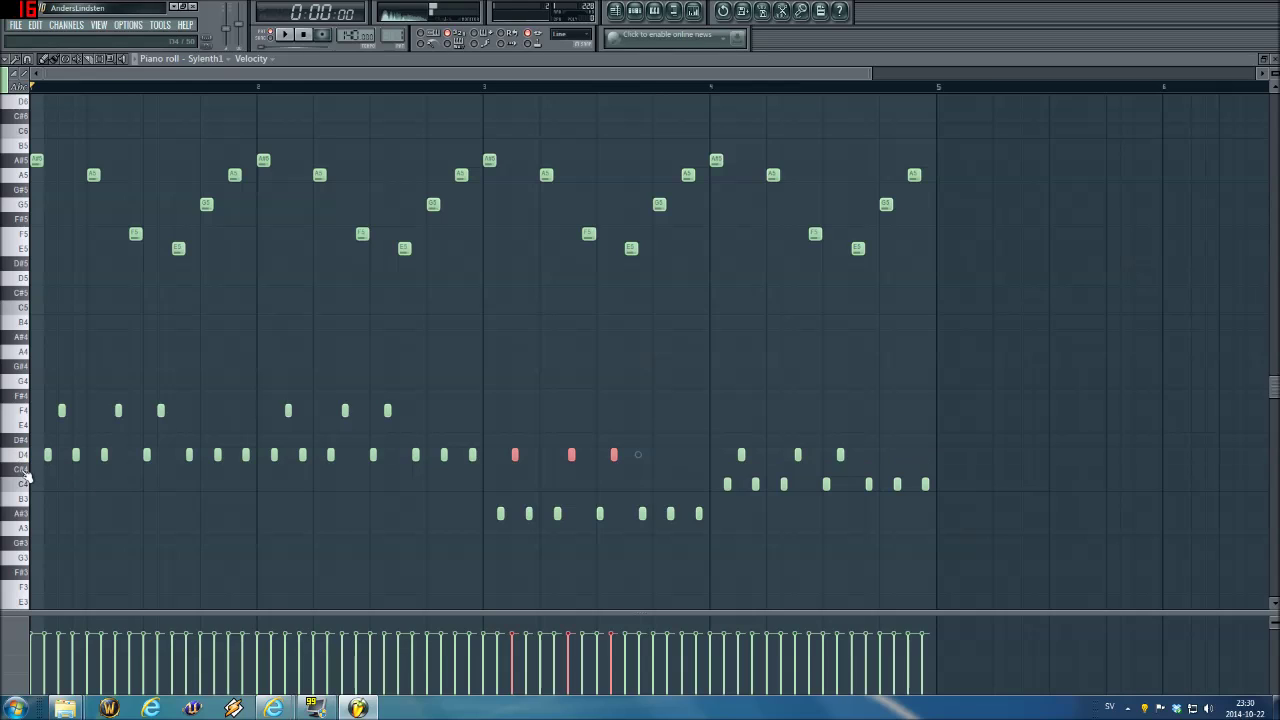
pyautogui.click(21, 518)
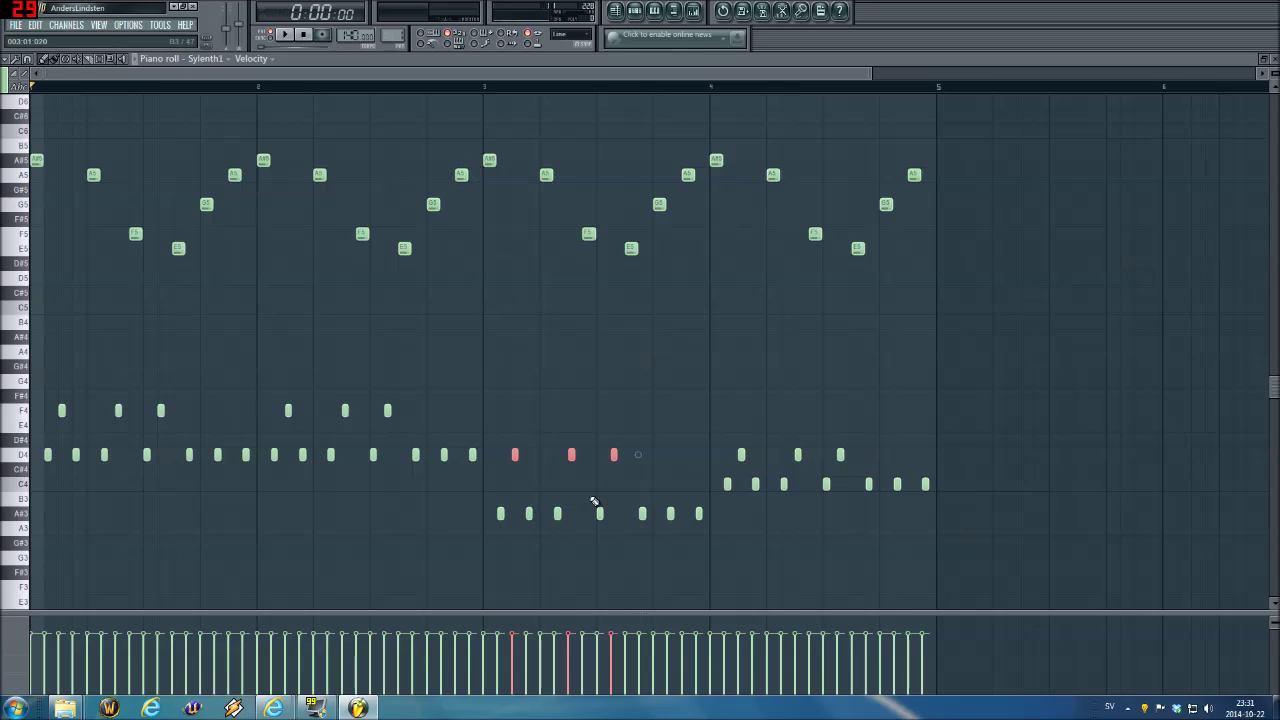
# Rework bar 2's ending as A5, A#5 and F5 without its last two D4 notes, and play the pattern back.
pyautogui.click(457, 175)
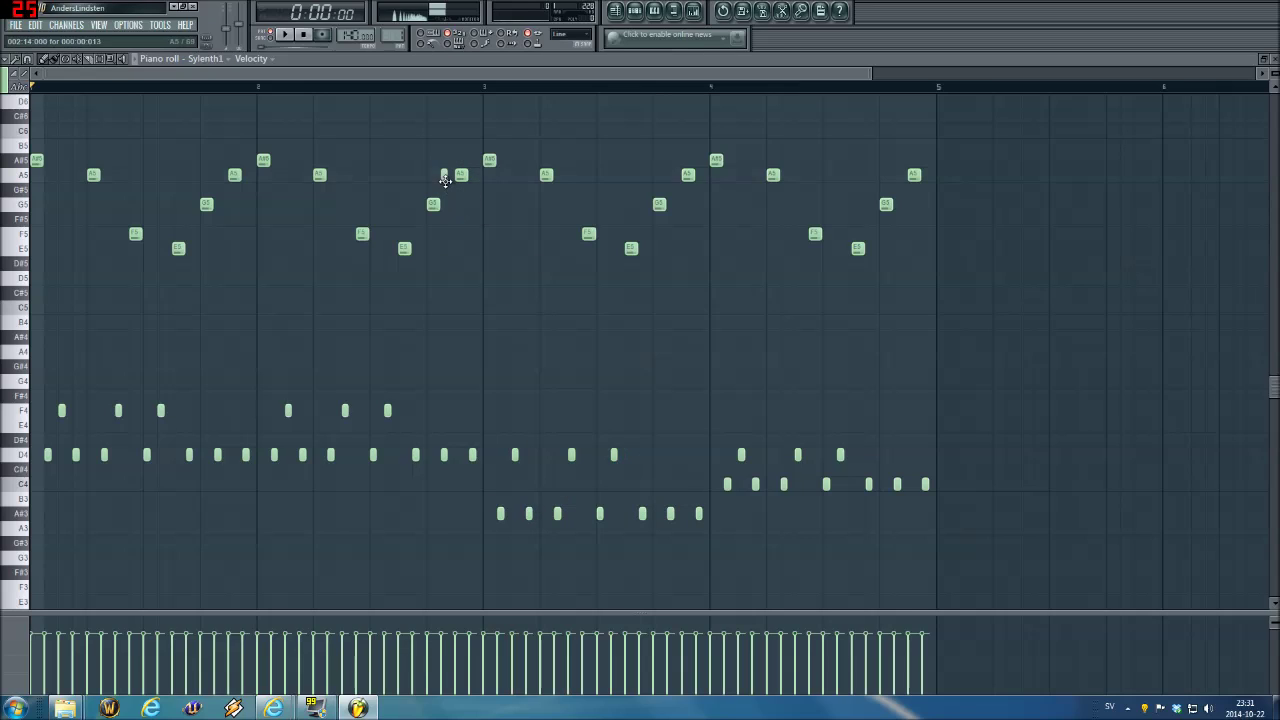
pyautogui.click(445, 175)
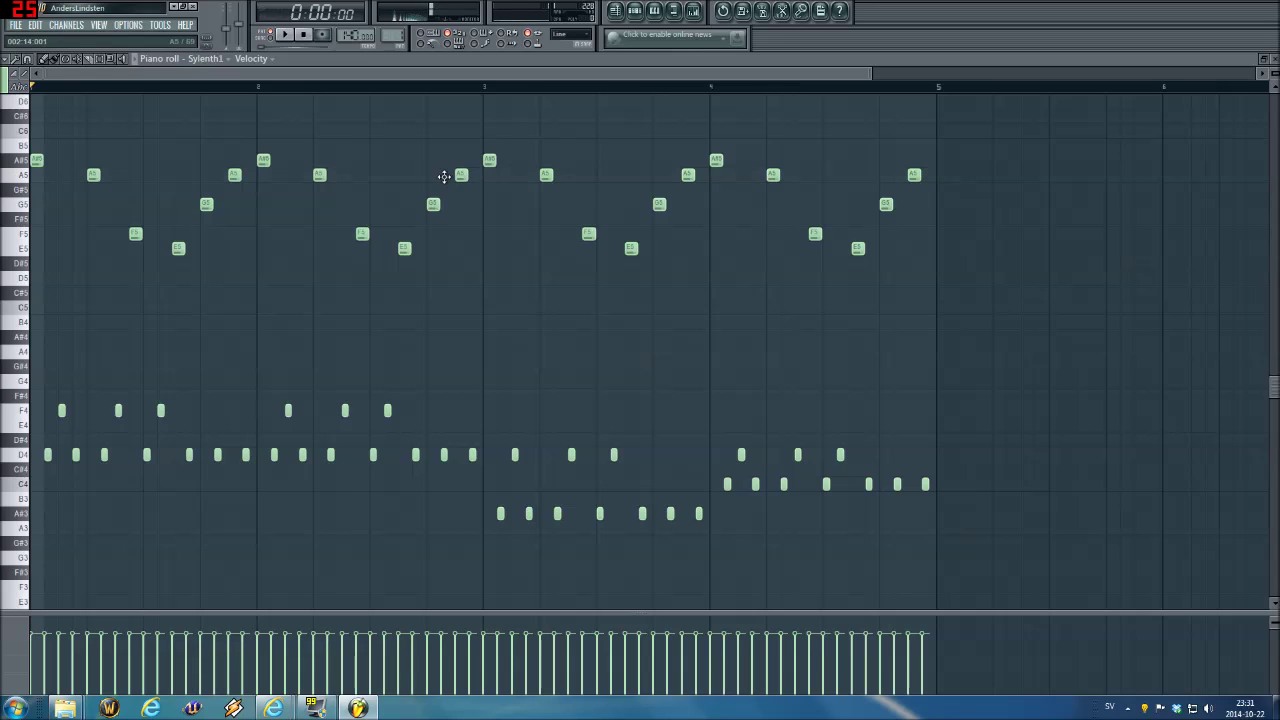
pyautogui.moveTo(457, 175)
pyautogui.mouseDown()
pyautogui.moveTo(457, 146)
pyautogui.moveTo(457, 161)
pyautogui.mouseUp()
pyautogui.click(474, 226)
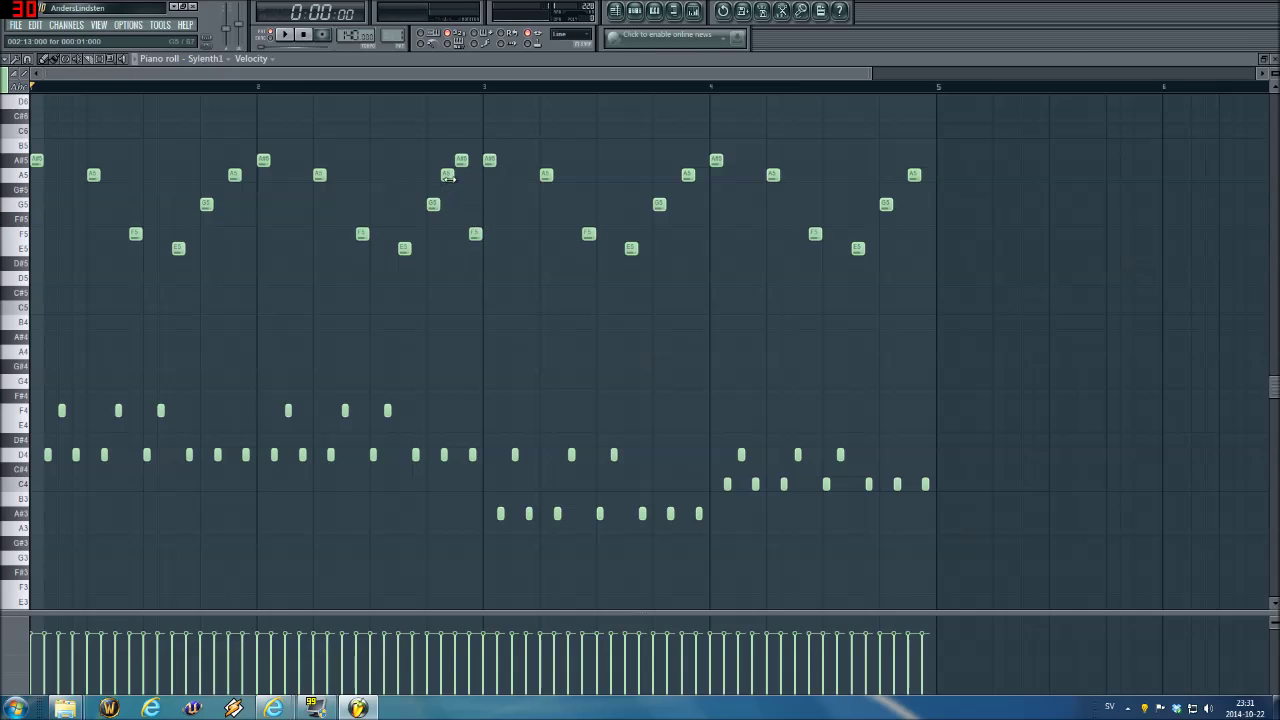
pyautogui.rightClick(444, 455)
pyautogui.rightClick(473, 455)
pyautogui.press('space')
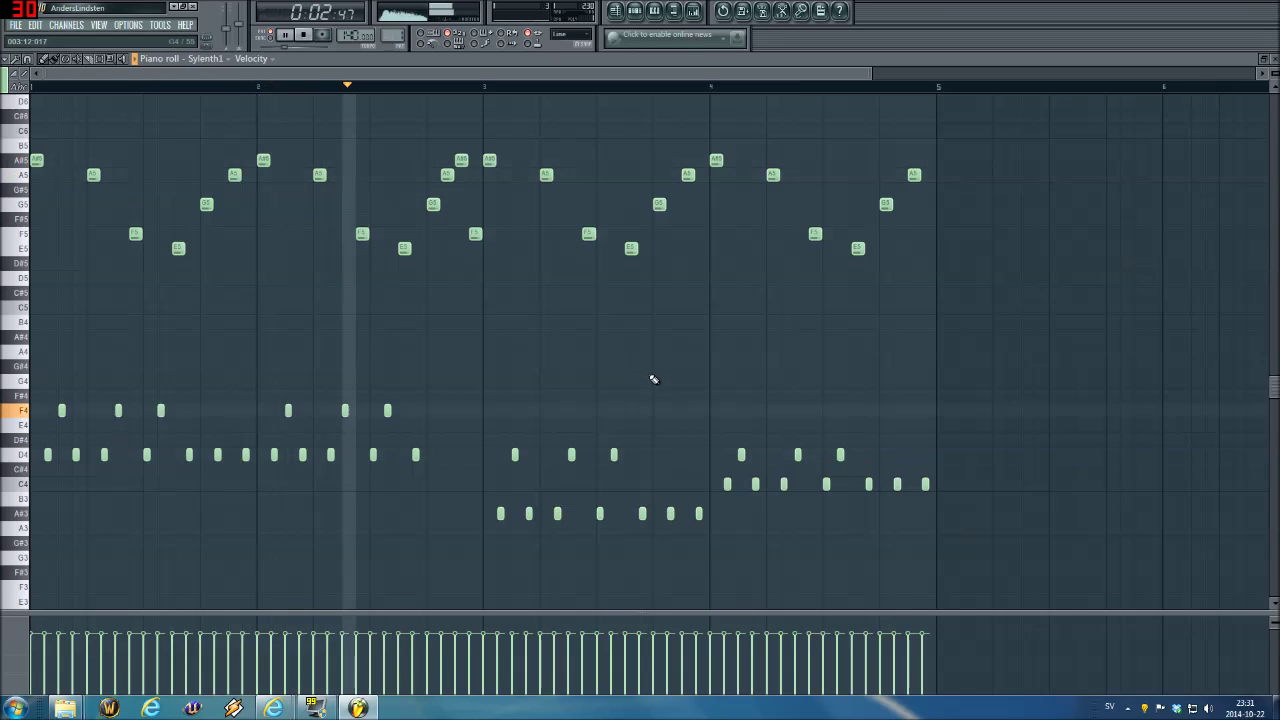
pyautogui.press('space')
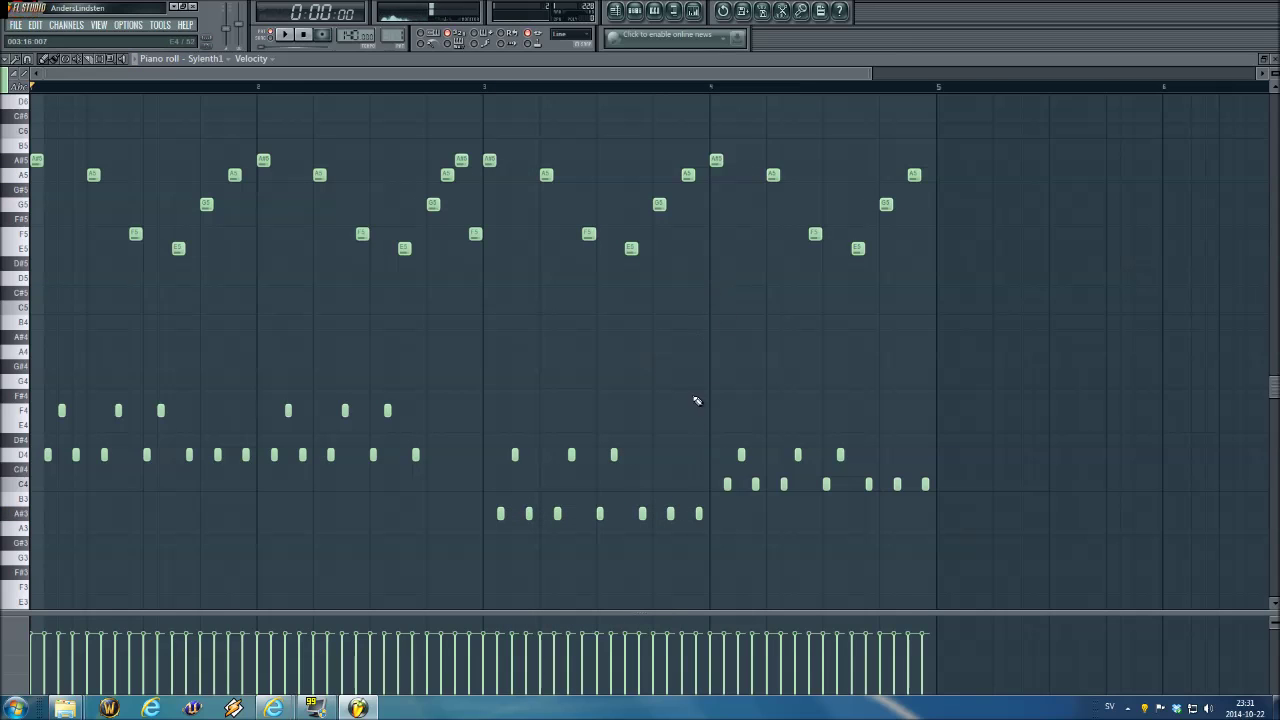
# Raise the last upper note of bar 3 to C6 and that of bar 4 to A#5.
pyautogui.scroll(3, 717, 271)
pyautogui.moveTo(689, 263); pyautogui.dragTo(688, 218)
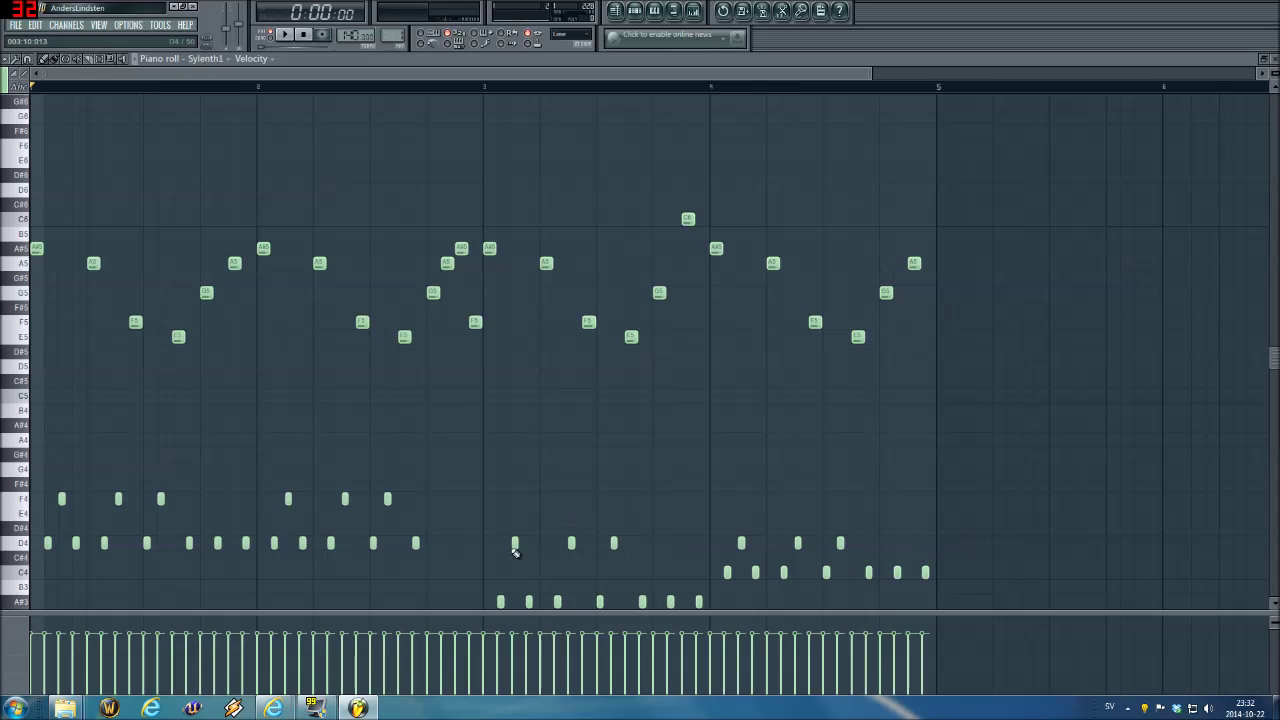
pyautogui.click(912, 258)
pyautogui.moveTo(912, 258); pyautogui.dragTo(913, 249)
# Add an F5 note directly before and a D6 note directly after the last A#5 in bar 4.
pyautogui.click(895, 276)
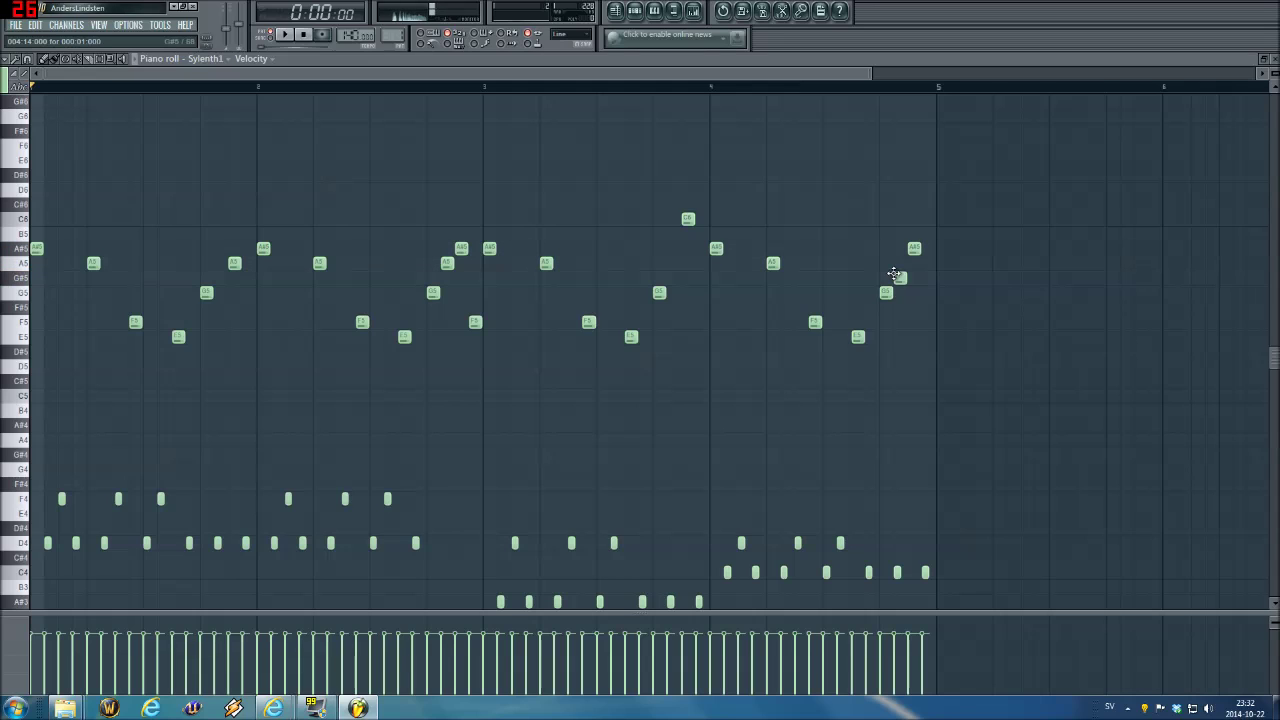
pyautogui.moveTo(893, 273); pyautogui.dragTo(894, 258)
pyautogui.click(920, 323)
pyautogui.moveTo(926, 323); pyautogui.dragTo(901, 322)
pyautogui.moveTo(896, 266); pyautogui.dragTo(925, 266)
pyautogui.click(925, 266)
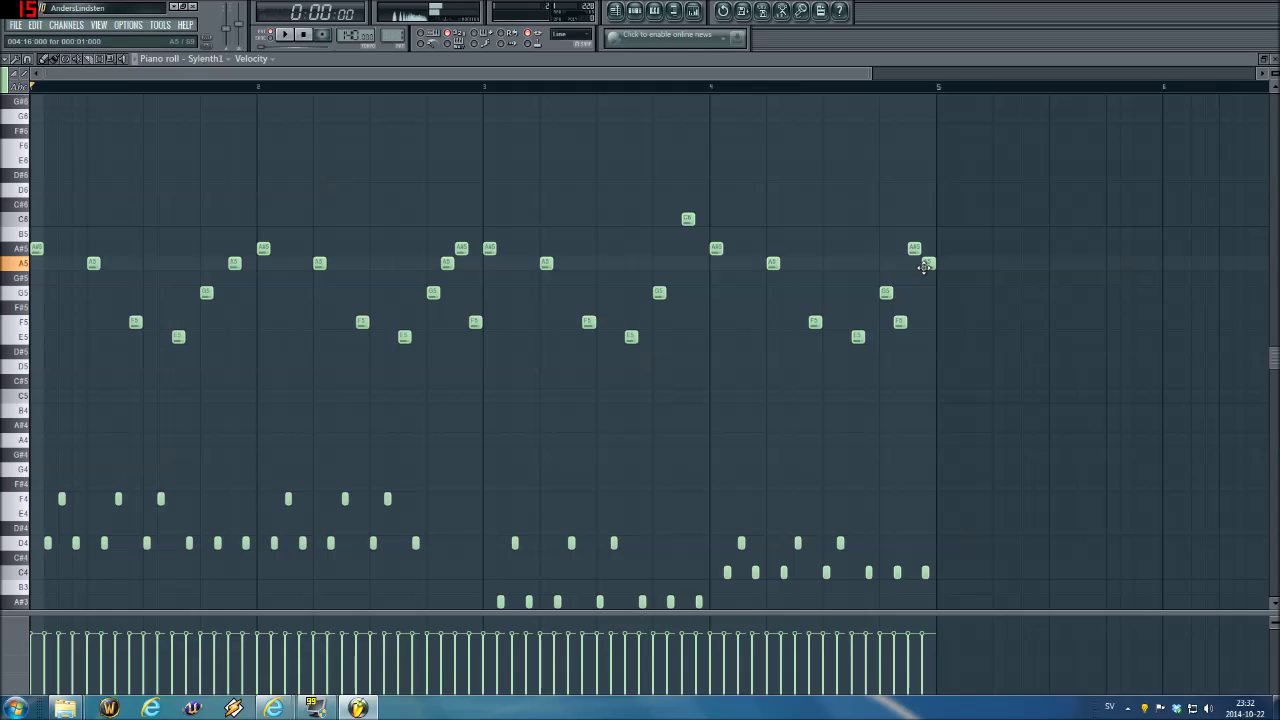
pyautogui.click(922, 206)
pyautogui.moveTo(922, 206); pyautogui.dragTo(926, 191)
pyautogui.rightClick(929, 264)
# Delete the last two C4 notes in bar 4 and play the pattern back.
pyautogui.rightClick(897, 572)
pyautogui.rightClick(925, 574)
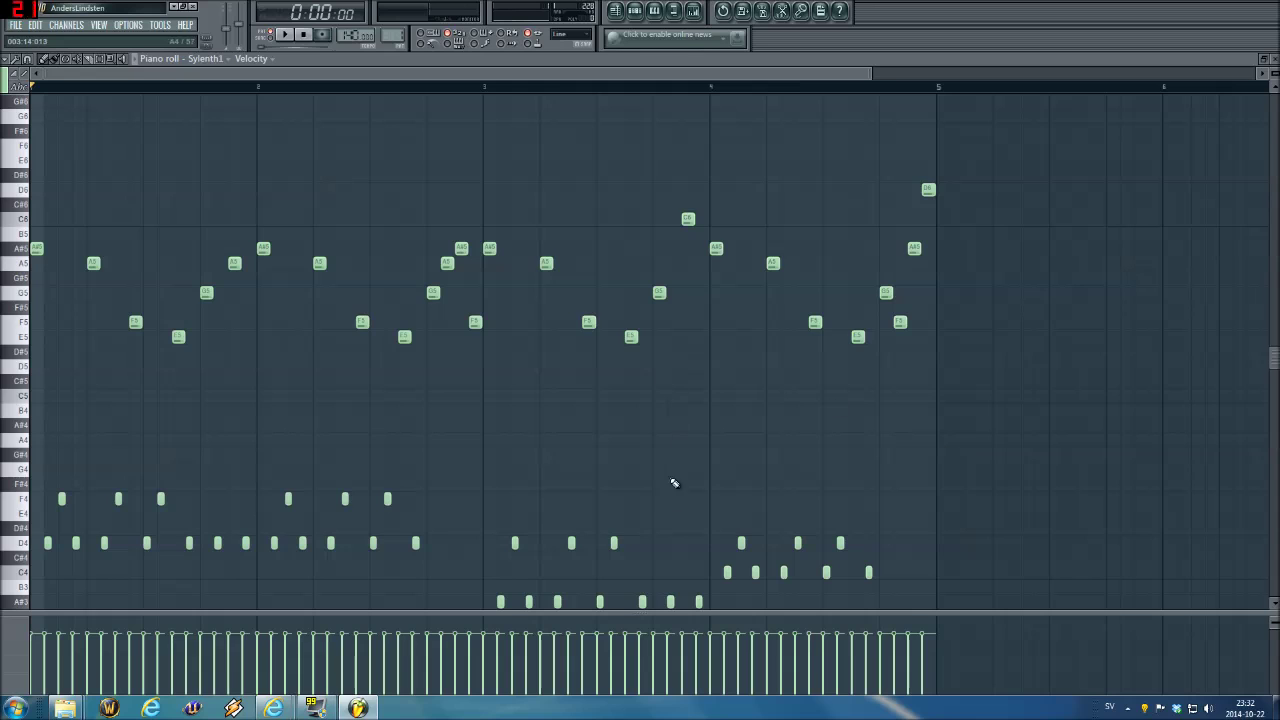
pyautogui.press('space')
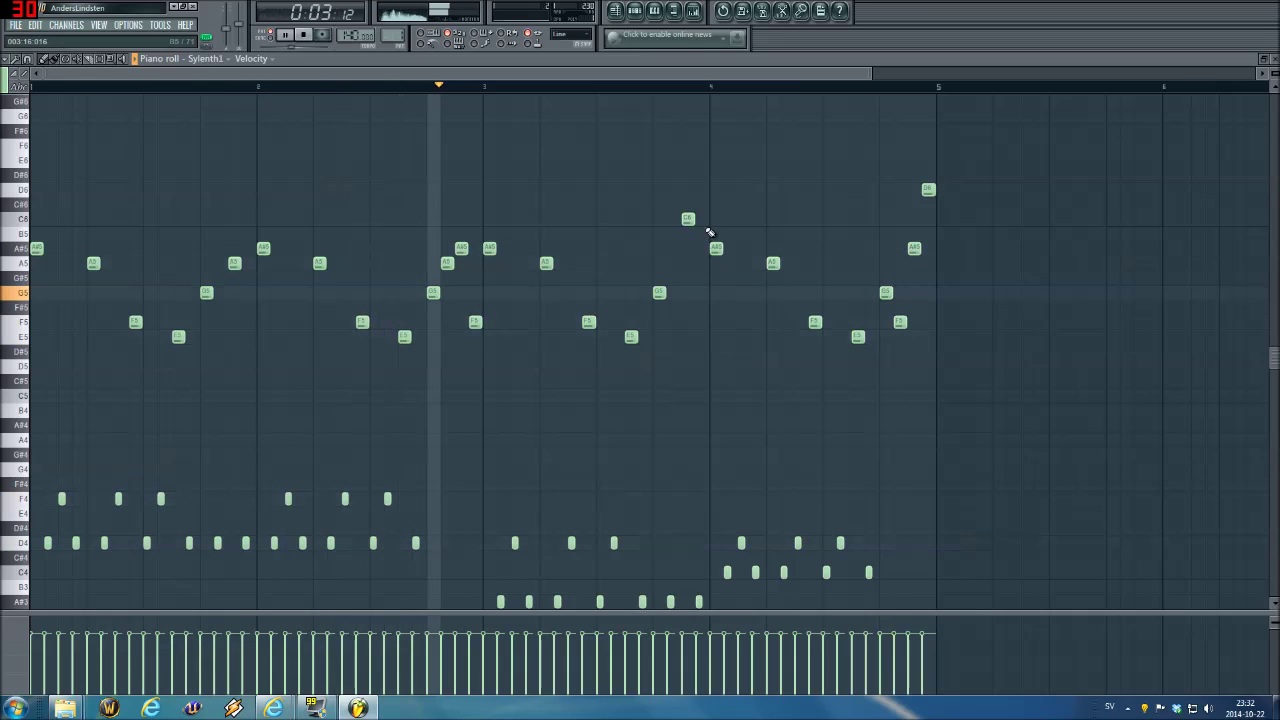
pyautogui.press('space')
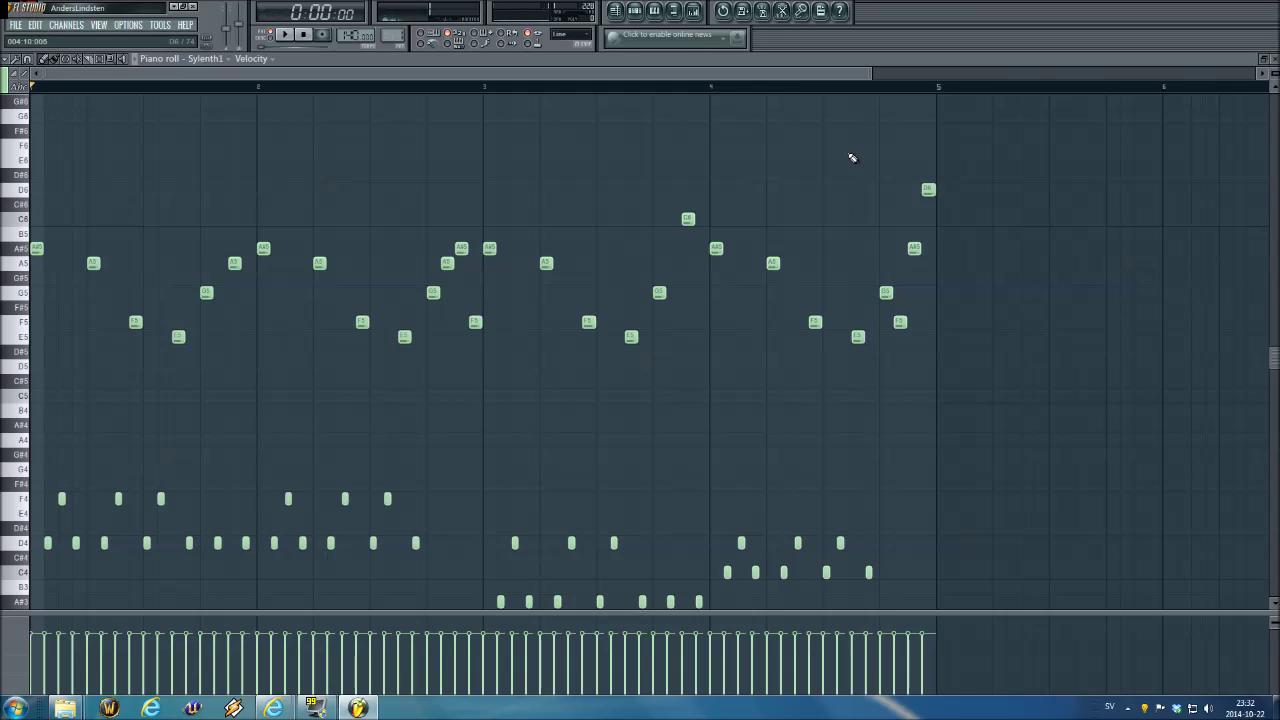
# Delete all notes of the four-bar melody from the piano roll.
pyautogui.scroll(-2, 850, 98)
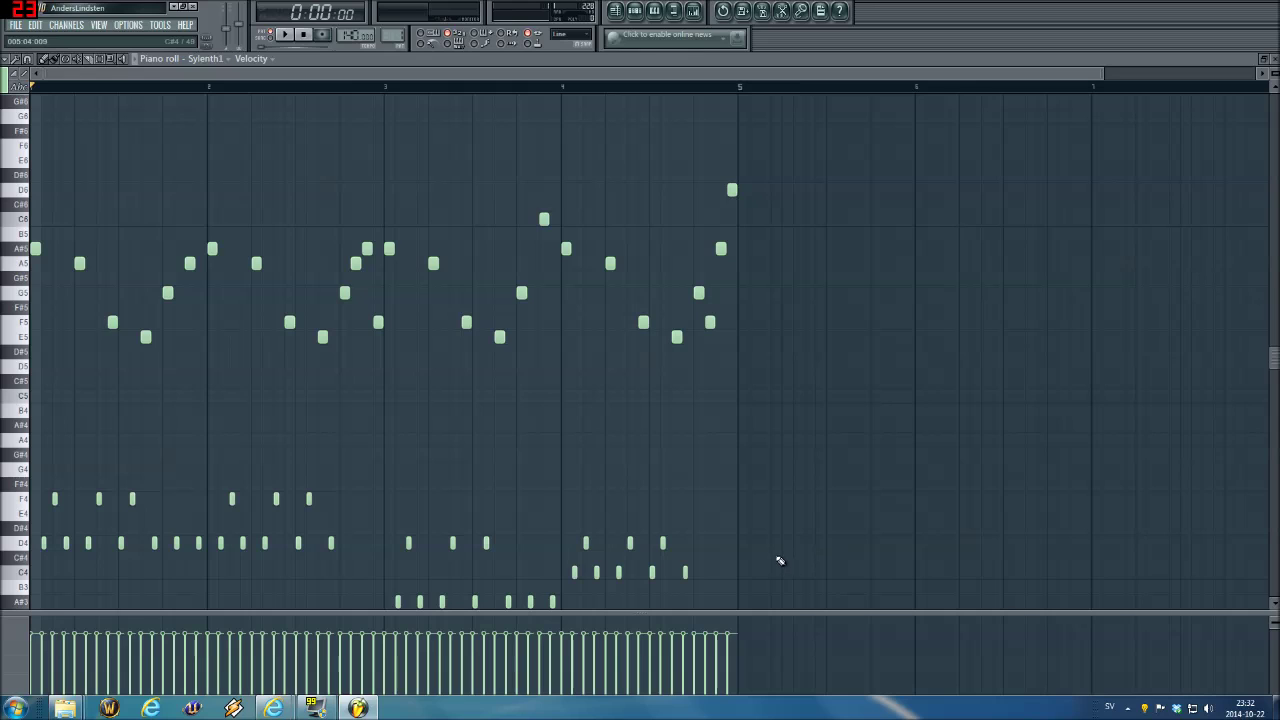
pyautogui.hotkey('ctrl', 'a')
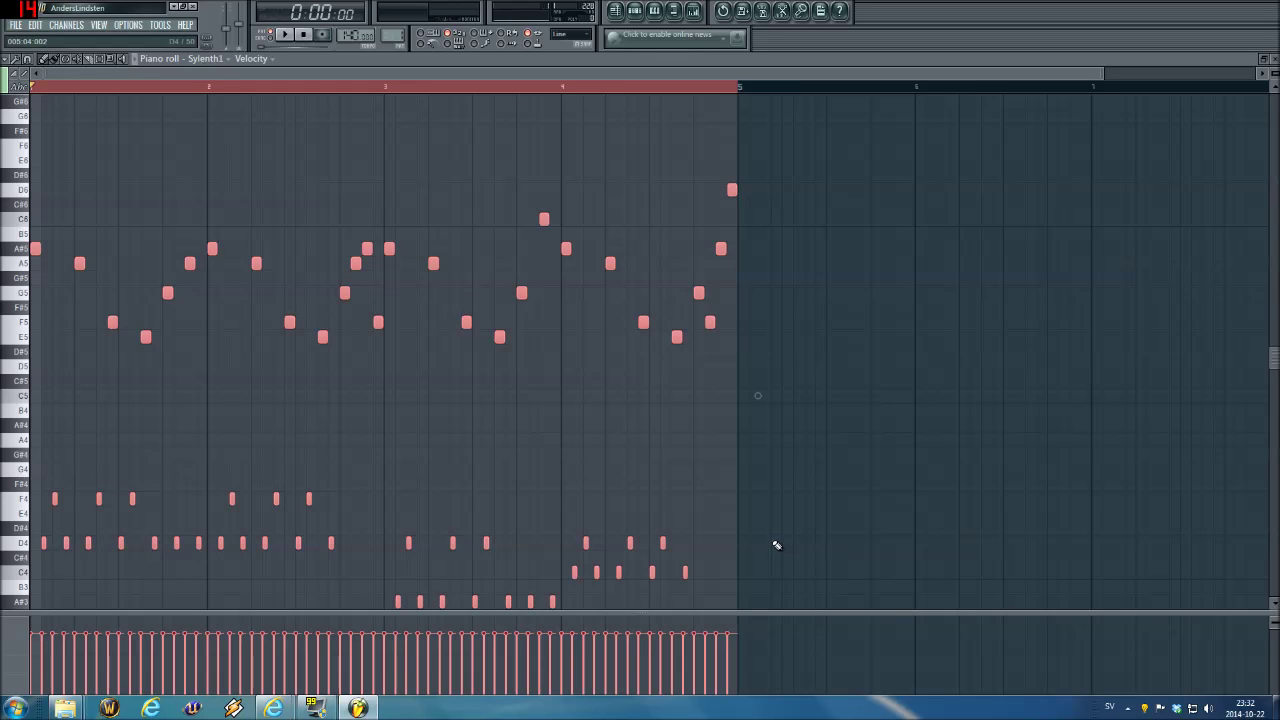
pyautogui.press('Delete')
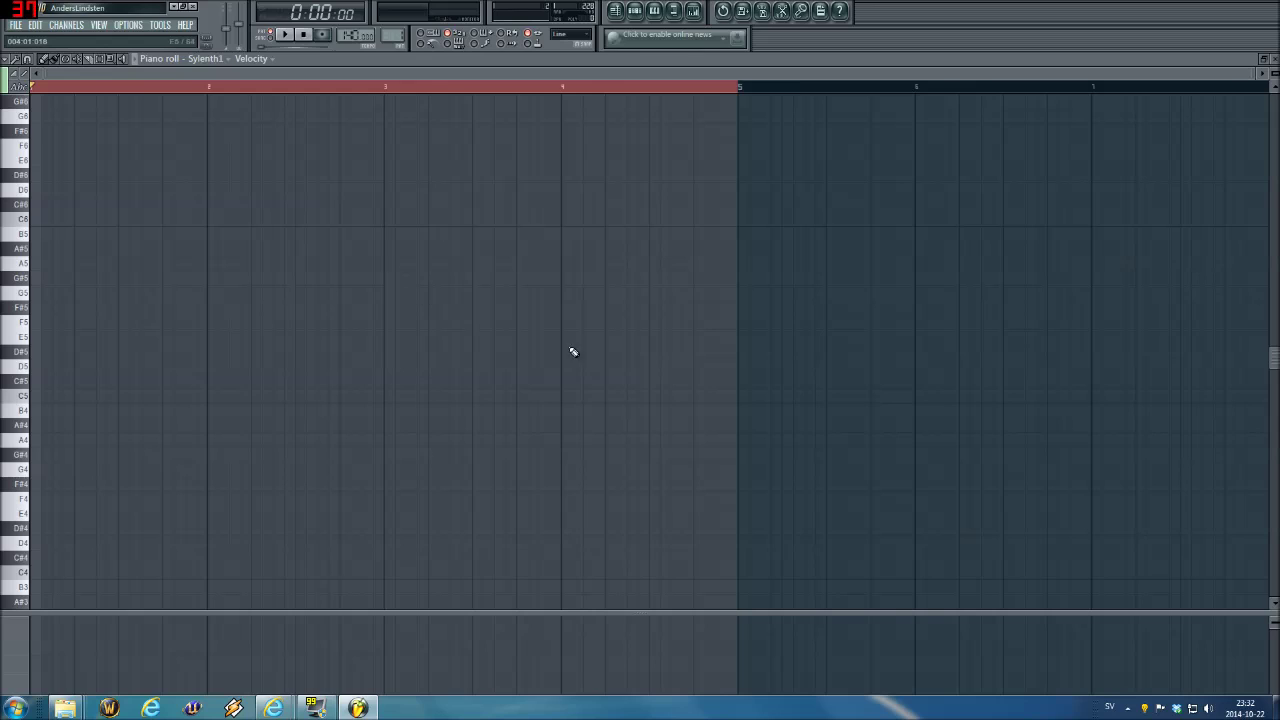
# Lay out a bar 1 rhythm of D5 notes on steps 1, 5, 8, 11, 14 and 16.
pyautogui.click(32, 366)
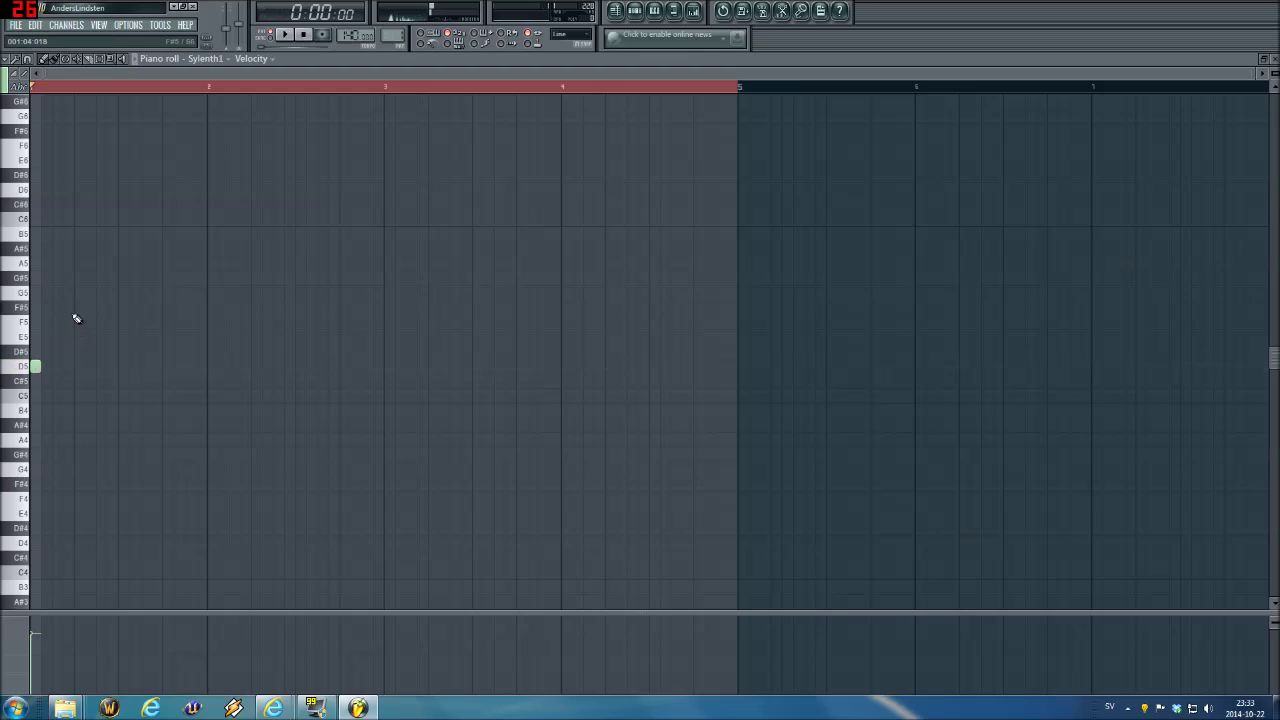
pyautogui.click(80, 367)
pyautogui.click(112, 367)
pyautogui.click(145, 367)
pyautogui.click(178, 367)
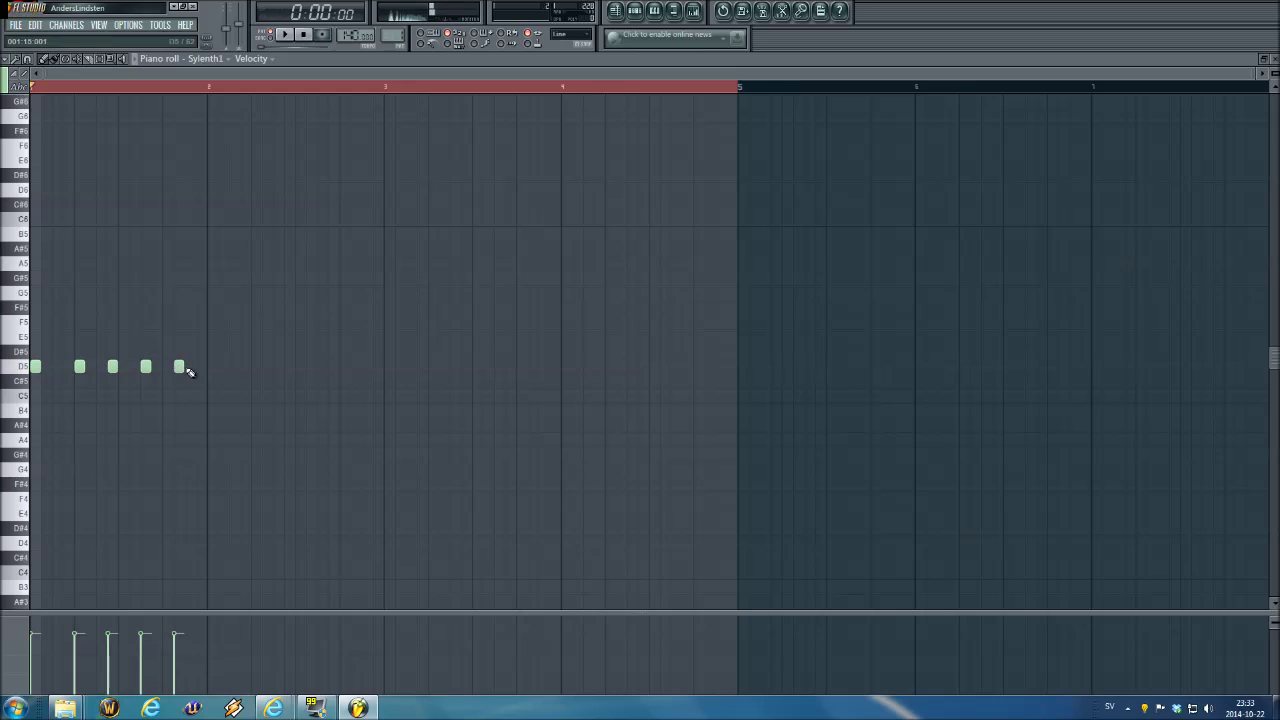
pyautogui.moveTo(179, 367); pyautogui.dragTo(168, 367)
pyautogui.click(190, 367)
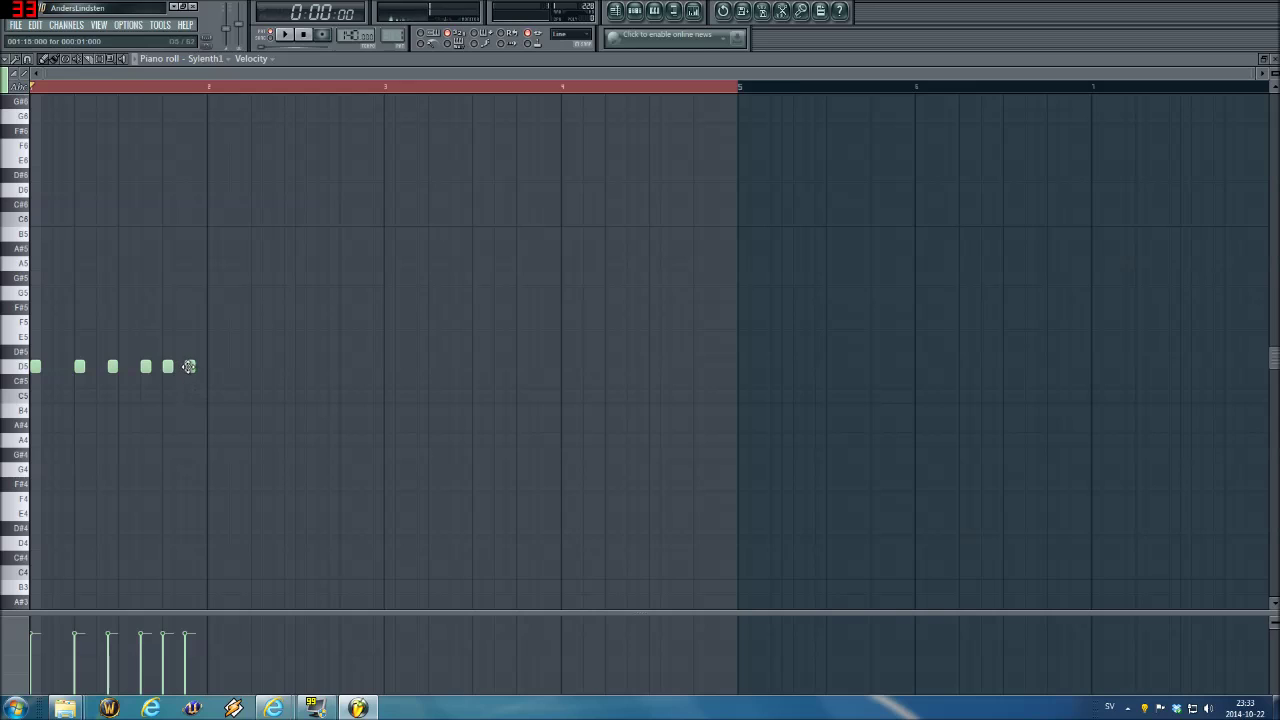
pyautogui.moveTo(189, 367)
pyautogui.mouseDown()
pyautogui.moveTo(201, 367)
pyautogui.moveTo(180, 367)
pyautogui.mouseUp()
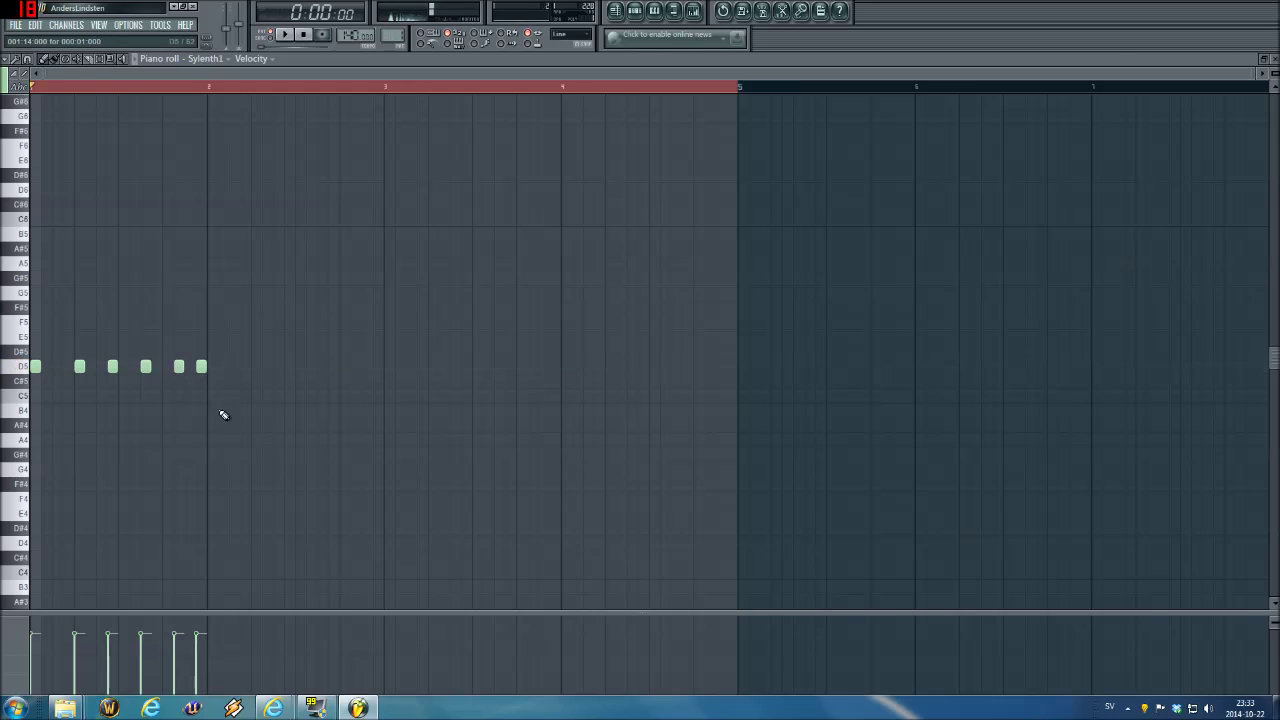
# Replace the D5 notes after the first one with E5, F5, G5, A#5 and A5, keeping the rhythm.
pyautogui.rightClick(79, 367)
pyautogui.click(79, 336)
pyautogui.click(112, 322)
pyautogui.rightClick(112, 366)
pyautogui.click(146, 292)
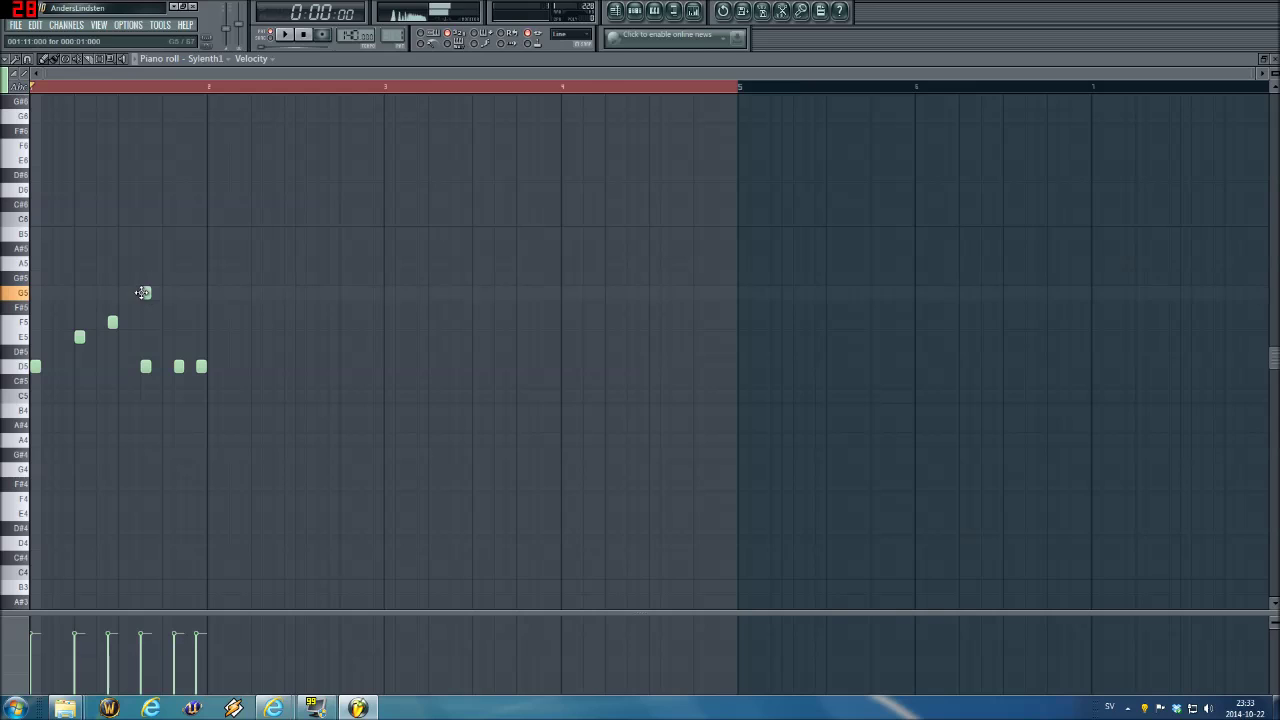
pyautogui.click(179, 248)
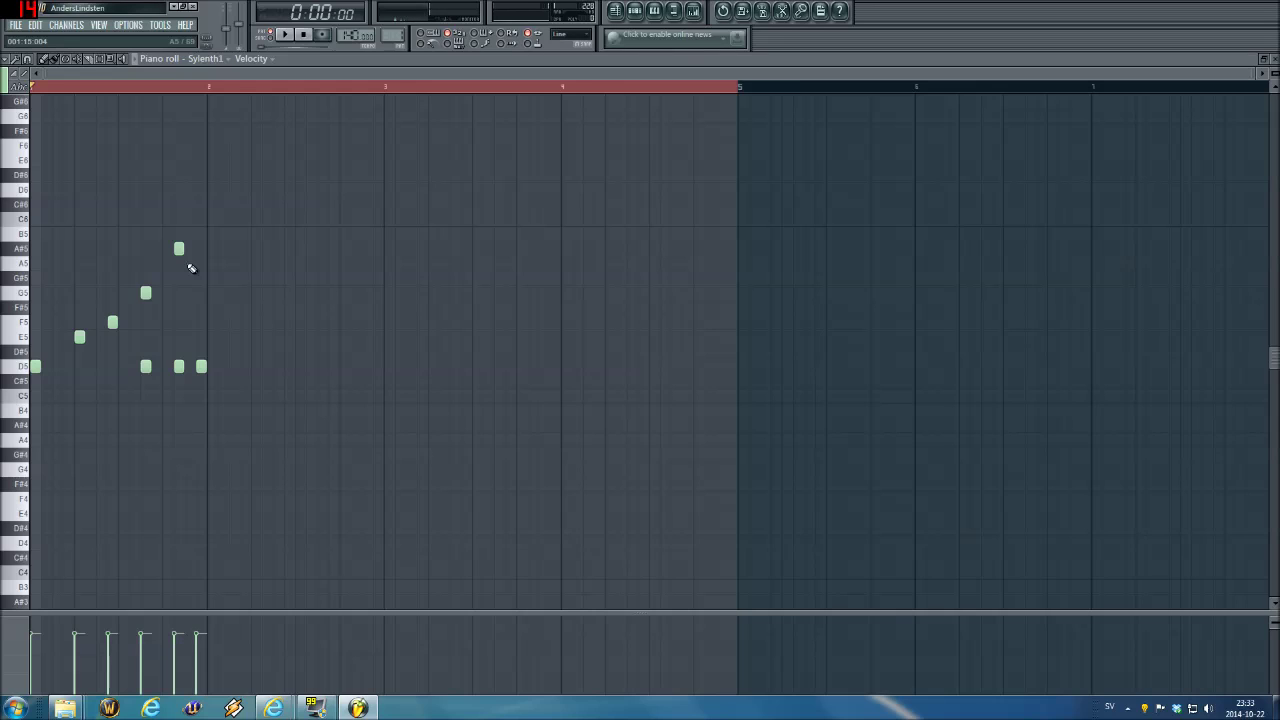
pyautogui.click(201, 263)
pyautogui.rightClick(201, 366)
pyautogui.rightClick(179, 366)
pyautogui.rightClick(146, 366)
# Place D4 notes on every even-numbered step of bar 1, from step 2 to step 16.
pyautogui.click(45, 543)
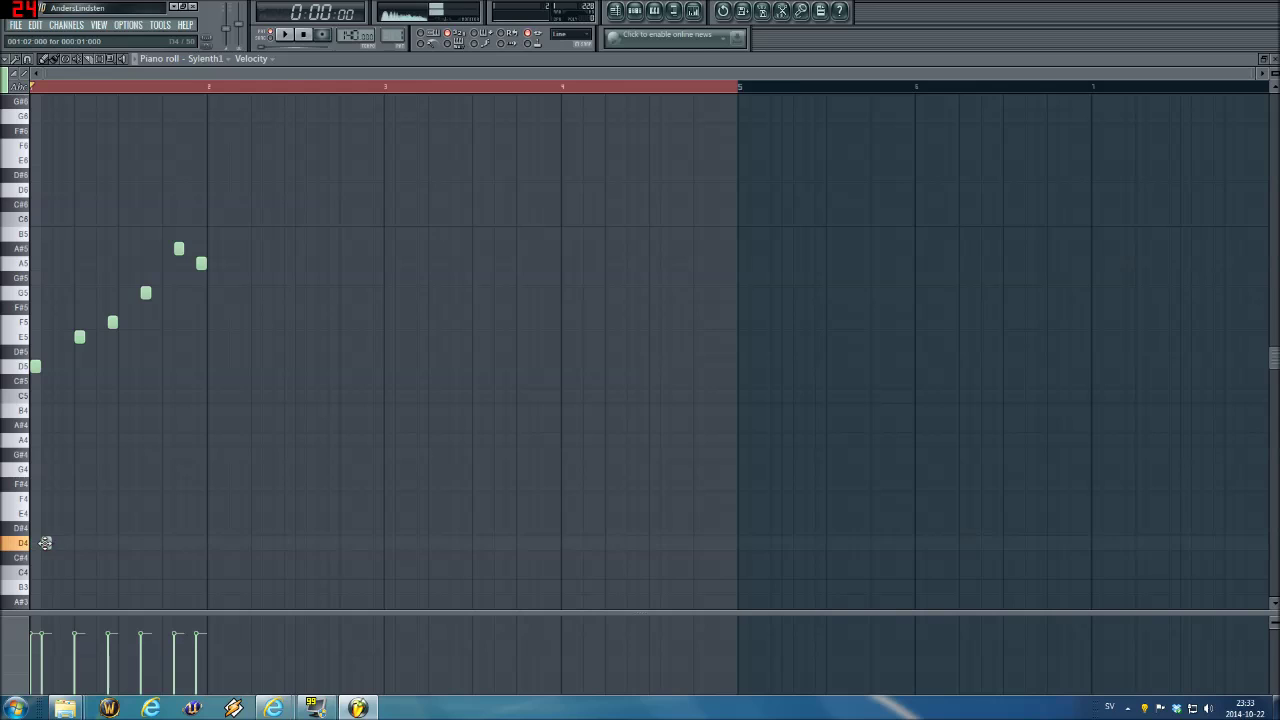
pyautogui.click(68, 543)
pyautogui.click(90, 543)
pyautogui.click(112, 543)
pyautogui.click(134, 543)
pyautogui.click(156, 543)
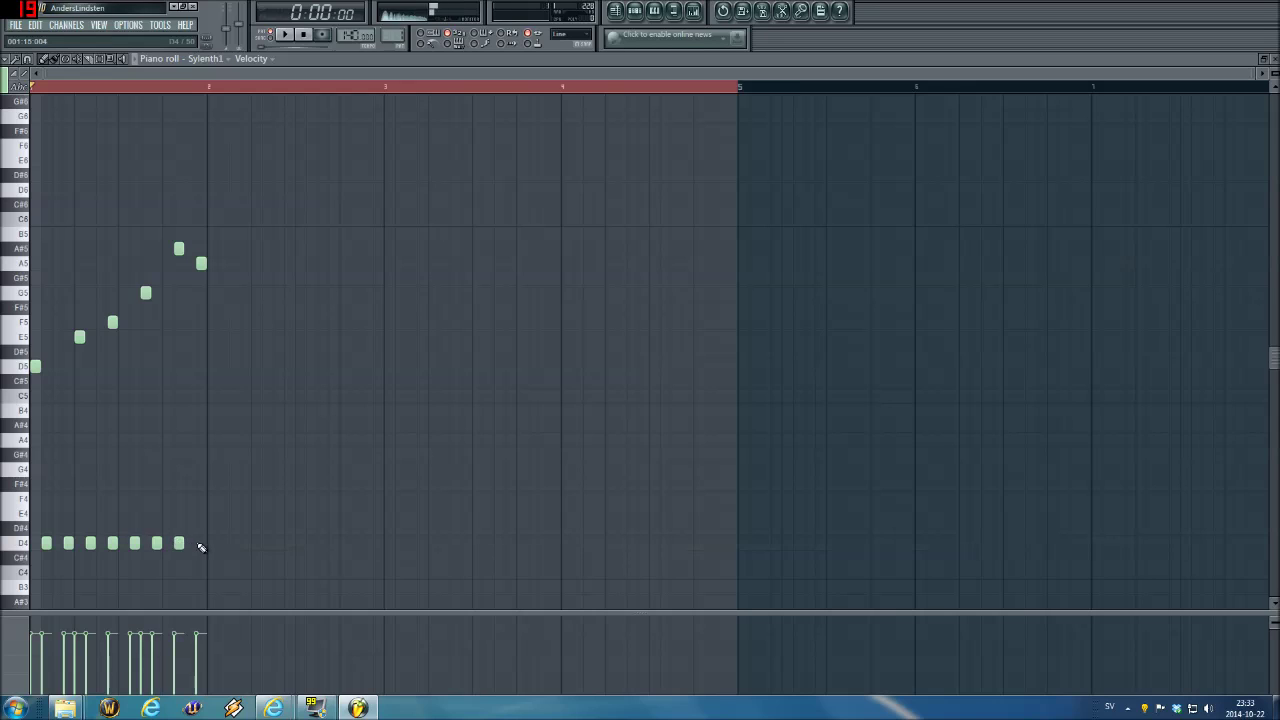
# Duplicate the D4 notes onto odd steps 3 to 15 of bar 1, deleting the copy that overruns the bar.
pyautogui.moveTo(220, 545); pyautogui.dragTo(54, 493)
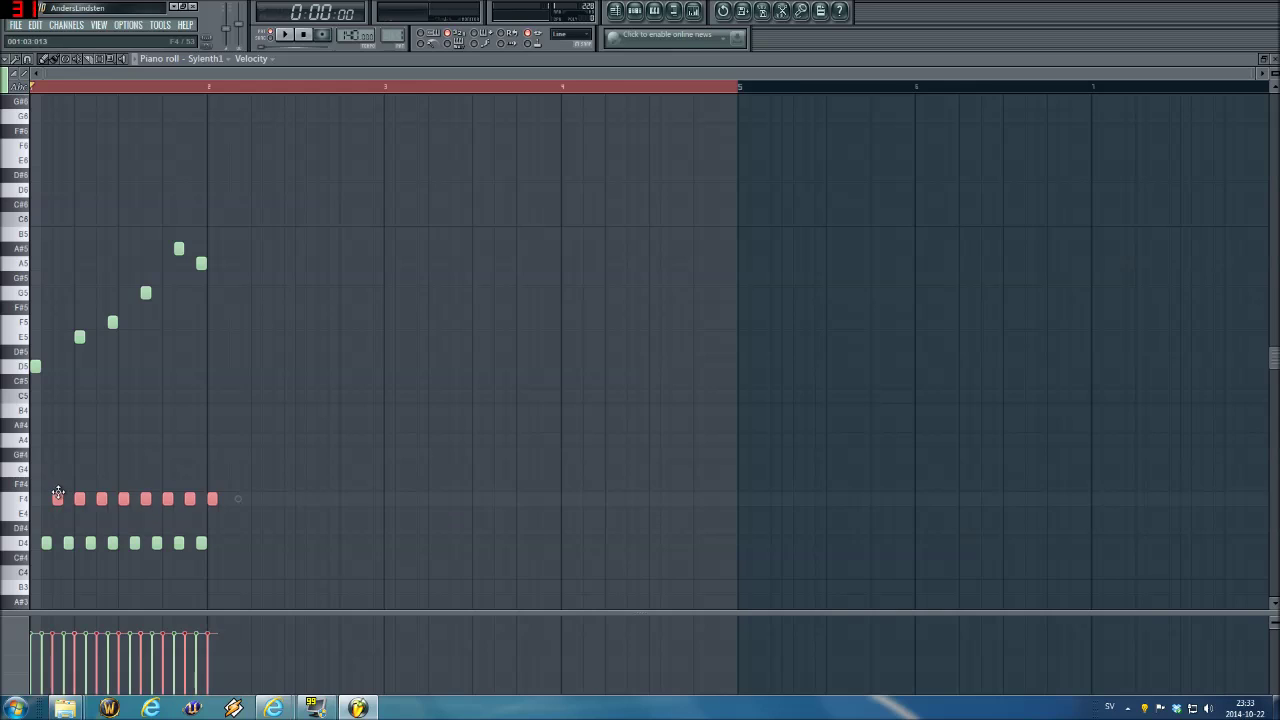
pyautogui.rightClick(214, 500)
pyautogui.moveTo(55, 497); pyautogui.dragTo(56, 543)
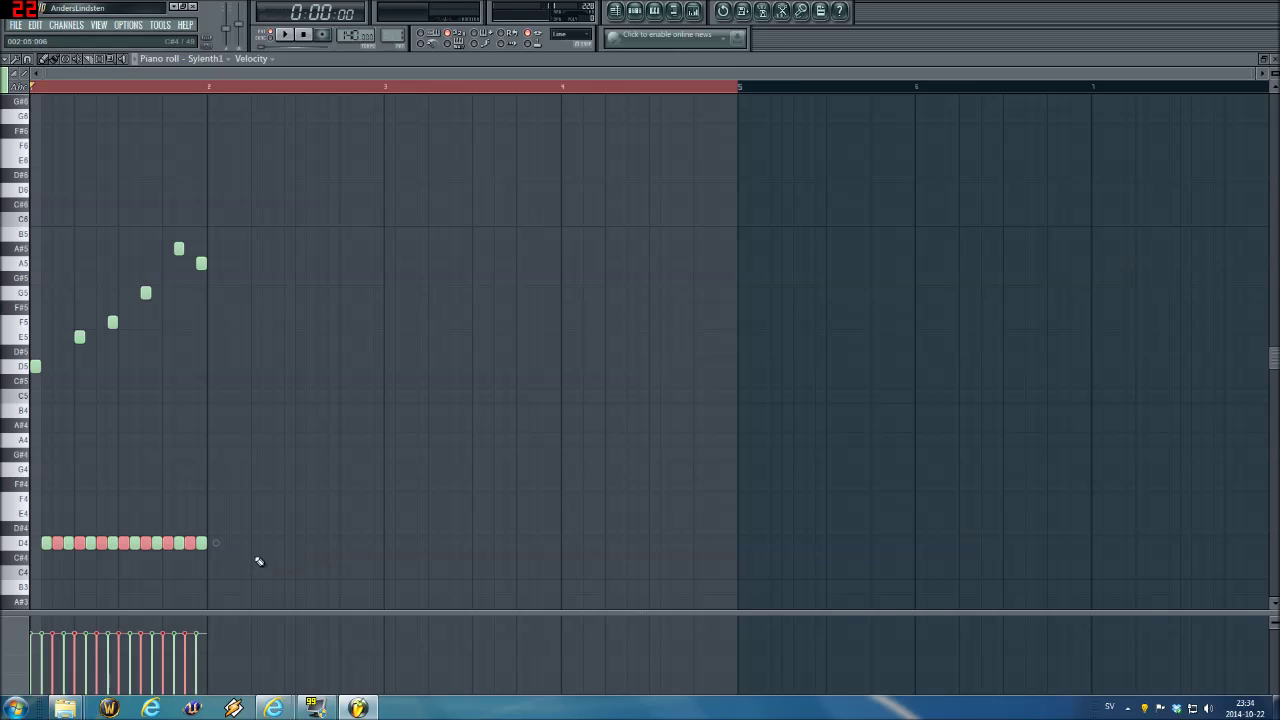
# Shorten all D4 notes to 9 ticks and delete those under the melody notes on steps 5, 8, 11, 14 and 16.
pyautogui.moveTo(258, 562); pyautogui.dragTo(50, 524)
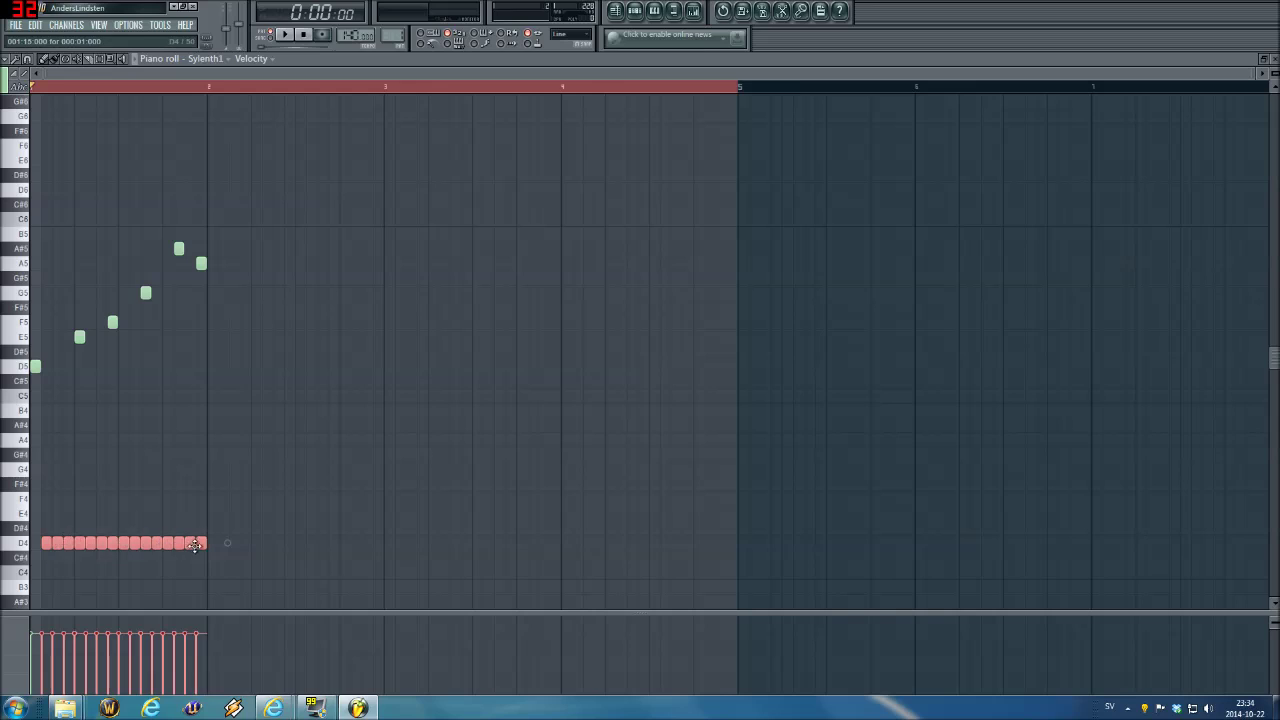
pyautogui.moveTo(204, 543); pyautogui.dragTo(197, 543)
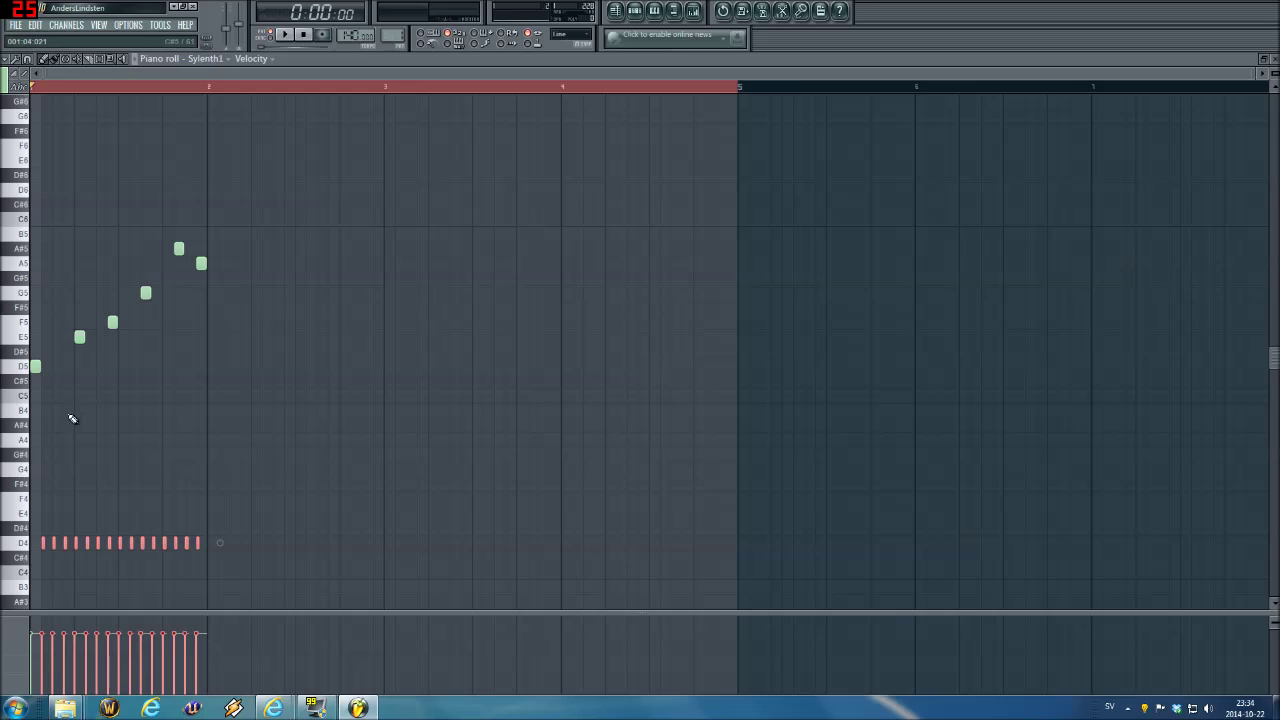
pyautogui.rightClick(75, 541)
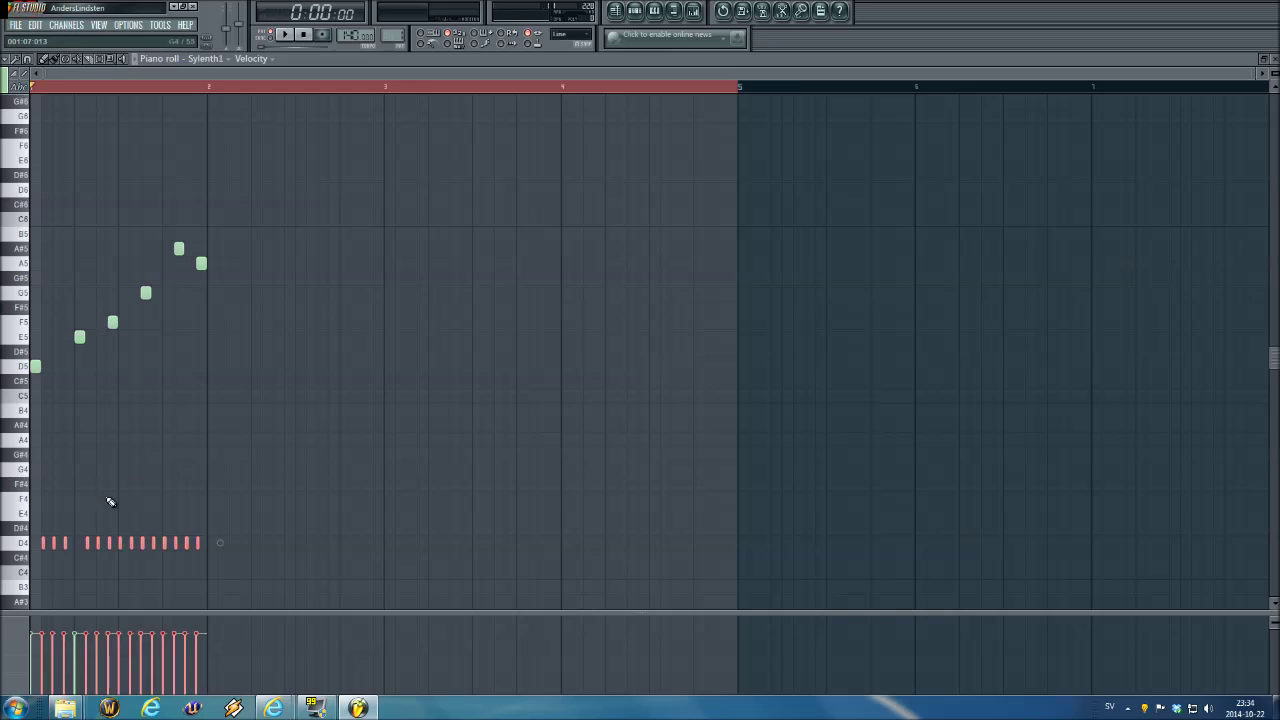
pyautogui.rightClick(109, 542)
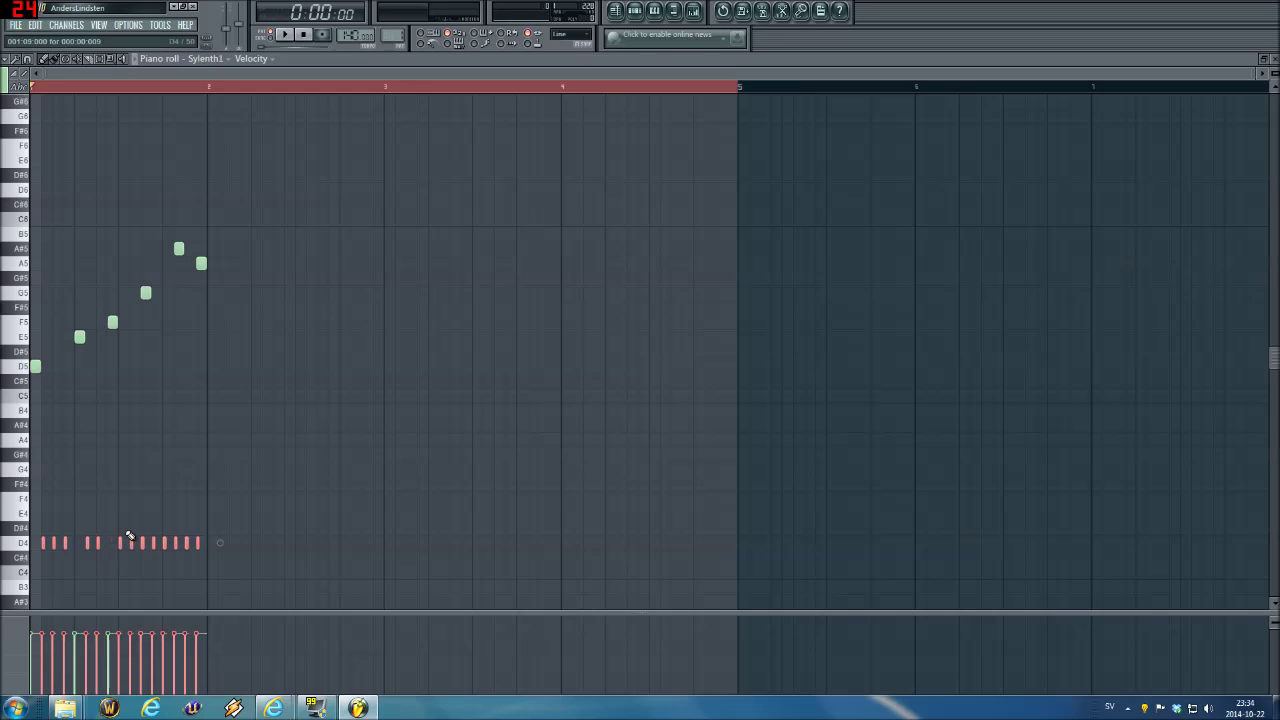
pyautogui.rightClick(142, 542)
pyautogui.rightClick(175, 542)
pyautogui.rightClick(198, 543)
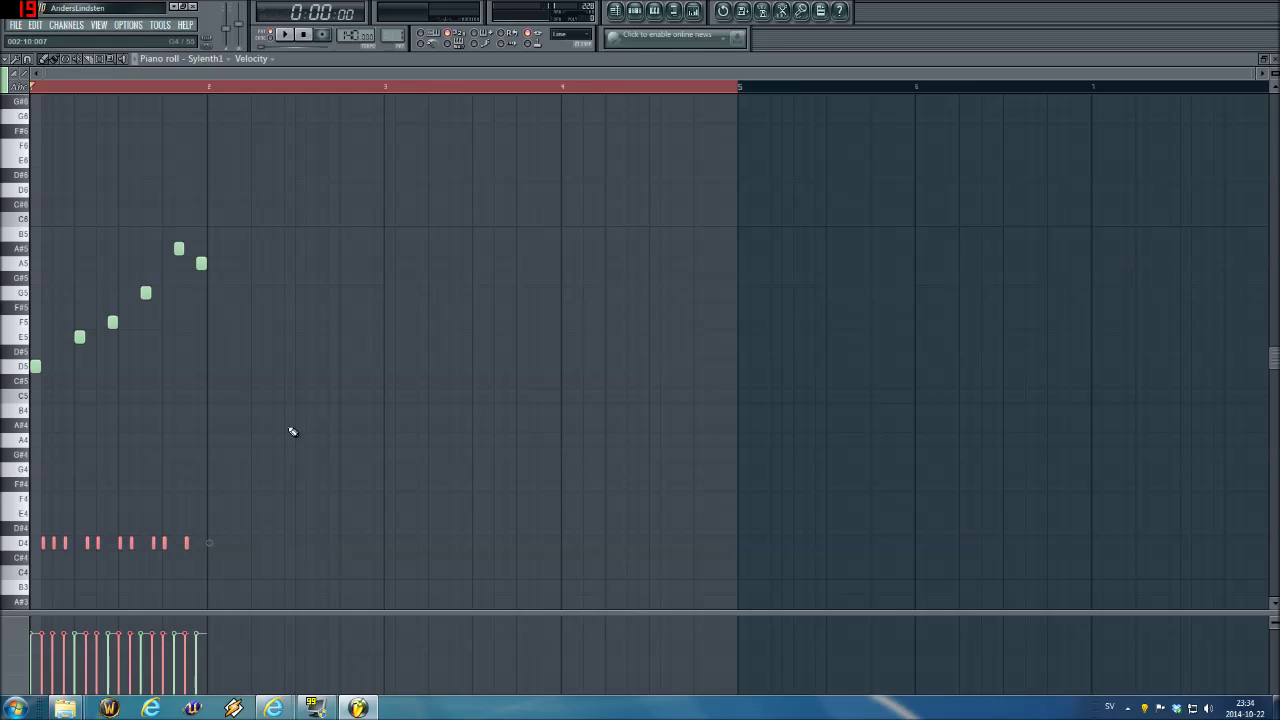
# Clear the four-bar time selection and play back the one-bar melody.
pyautogui.click(209, 89)
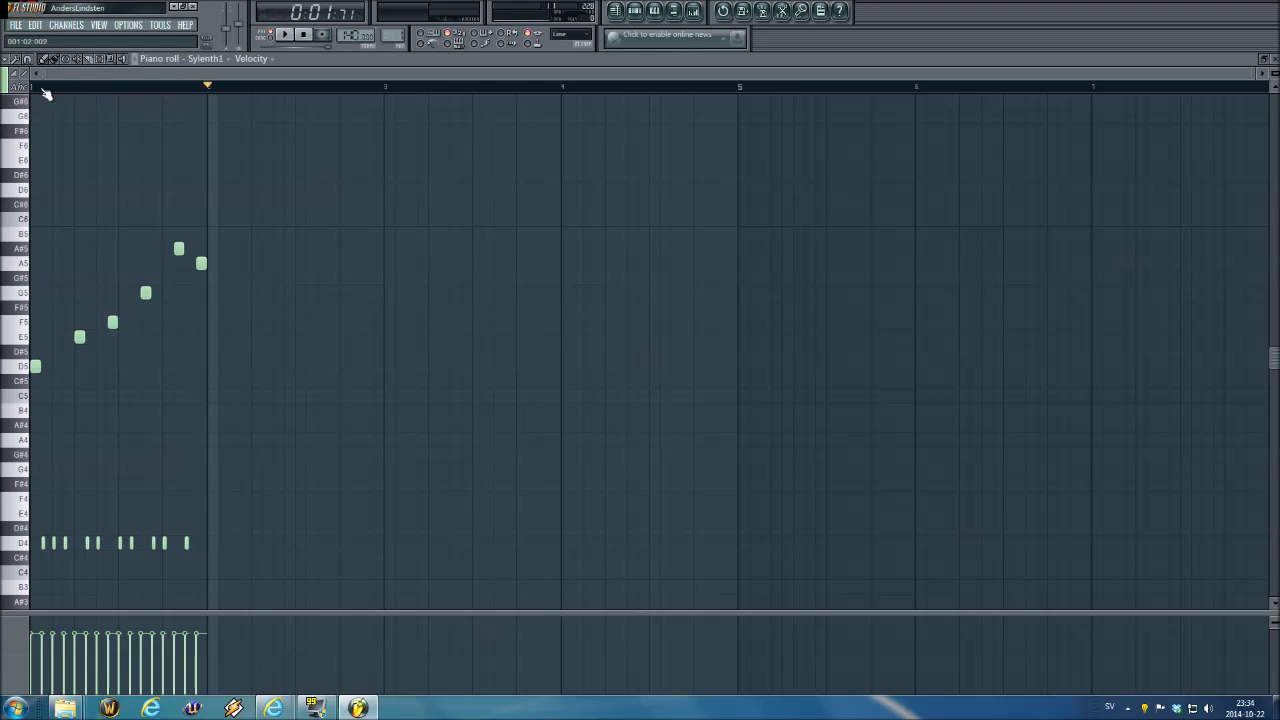
pyautogui.press('space')
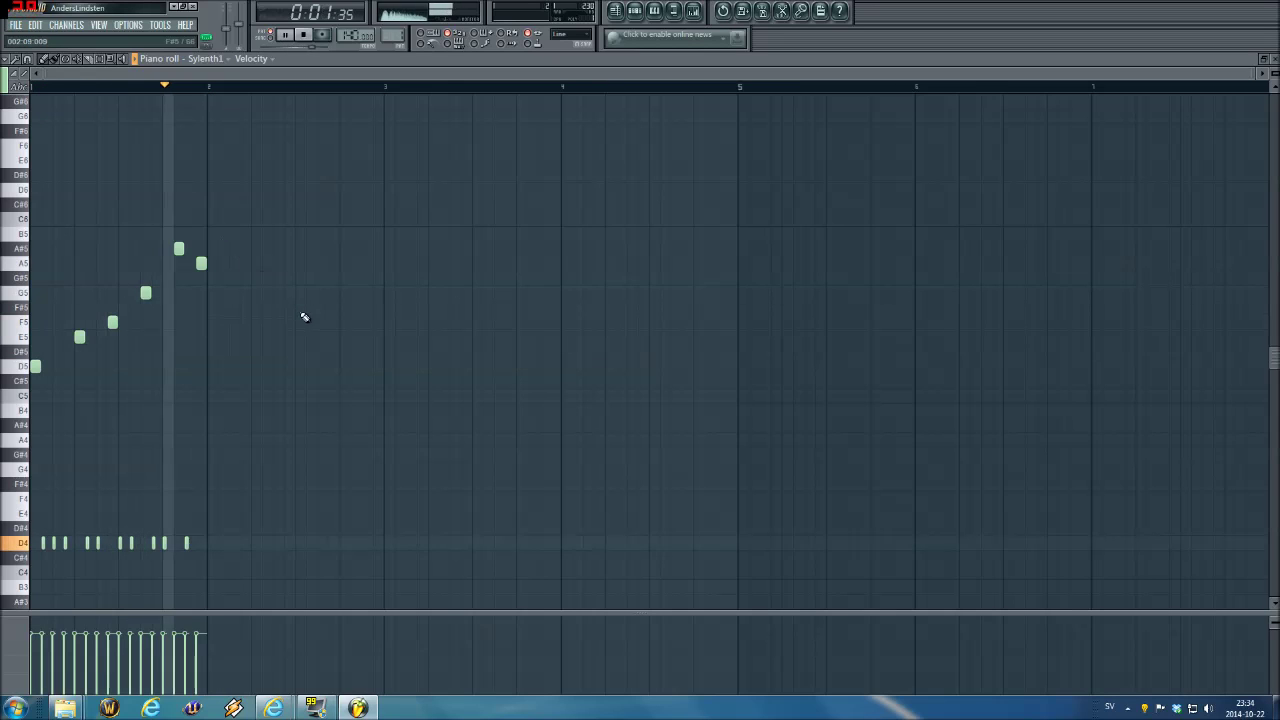
pyautogui.press('space')
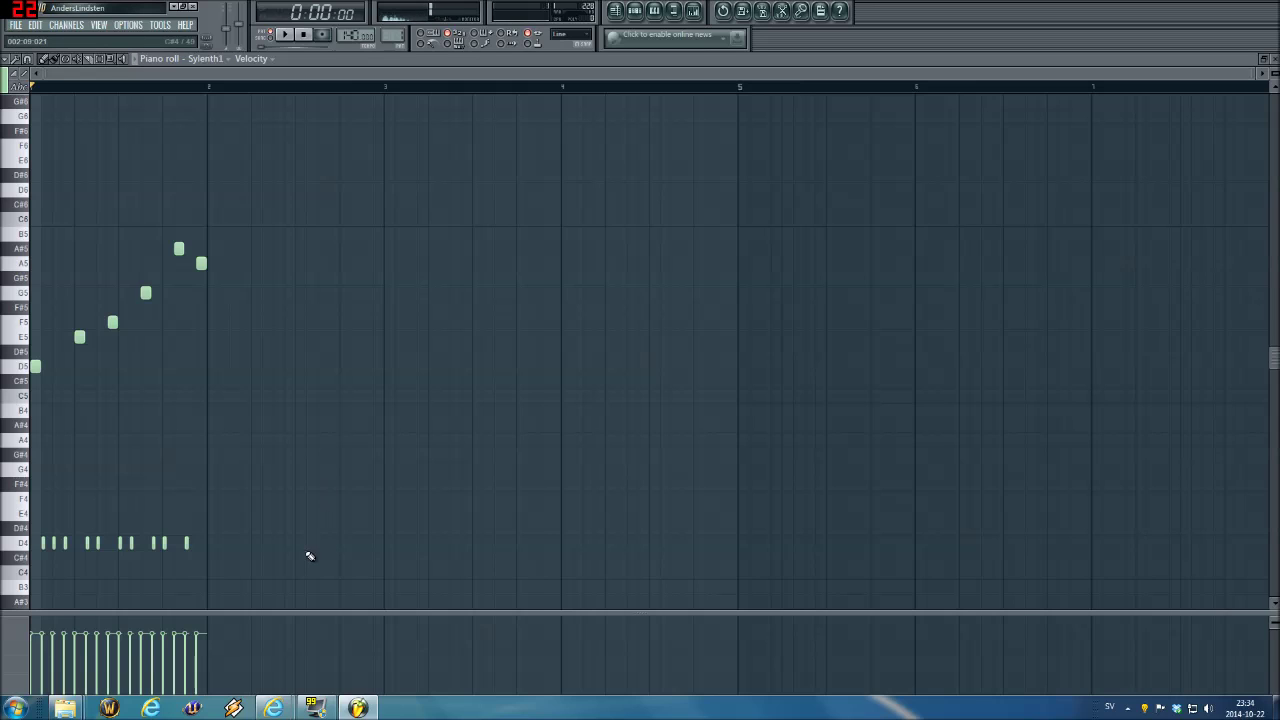
# Duplicate the bar 1 melody with its lower notes so that it fills bars 2 to 4.
pyautogui.moveTo(328, 548); pyautogui.dragTo(30, 228)
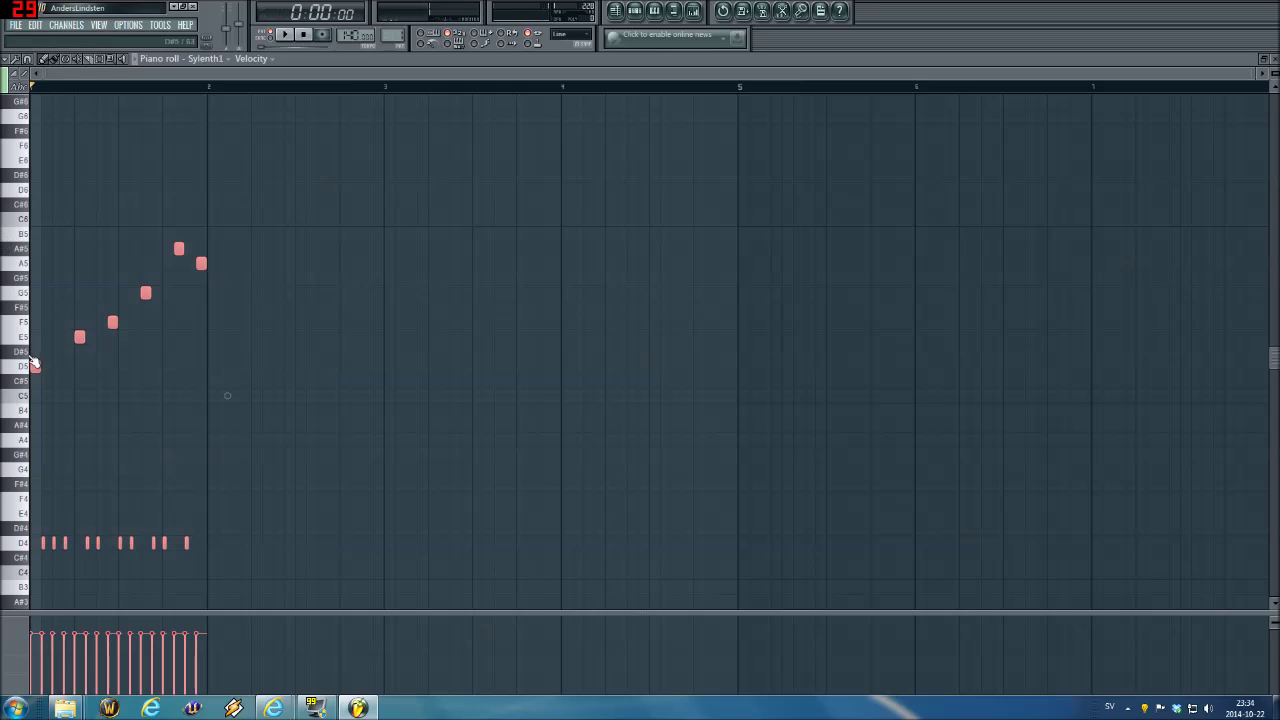
pyautogui.moveTo(35, 366); pyautogui.dragTo(212, 366)
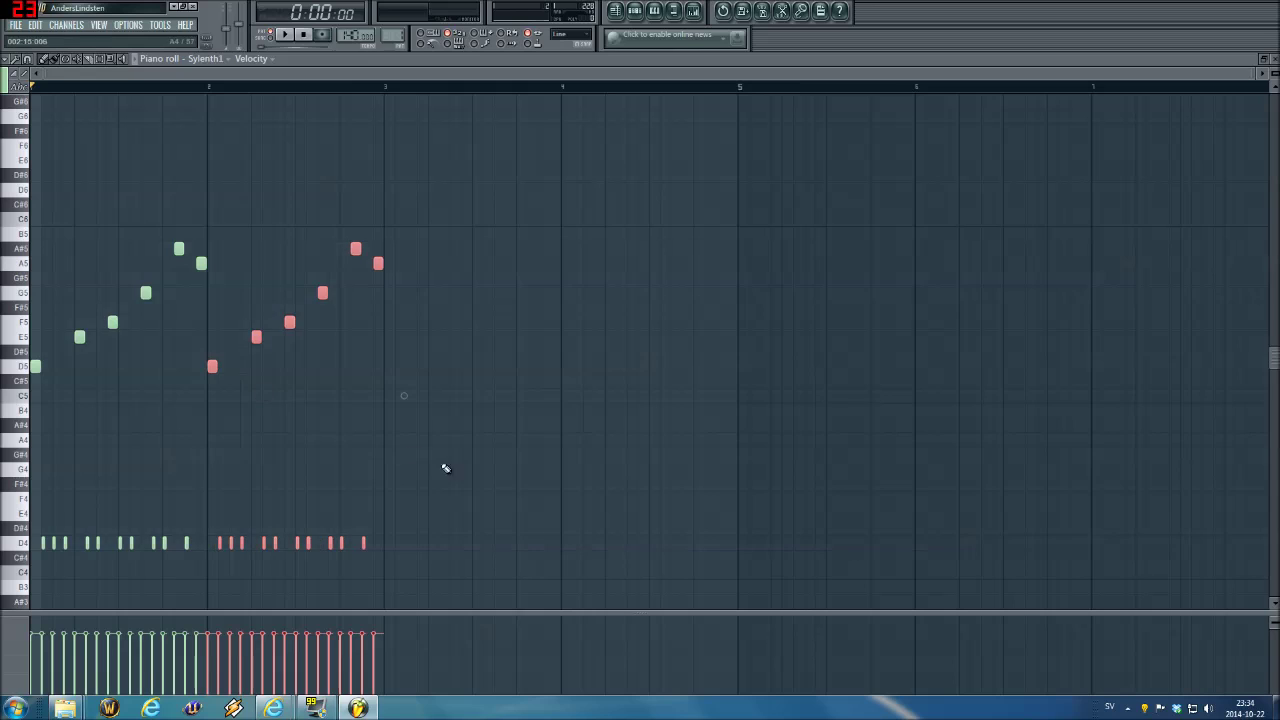
pyautogui.moveTo(532, 563); pyautogui.dragTo(462, 346)
pyautogui.moveTo(354, 248); pyautogui.dragTo(30, 170)
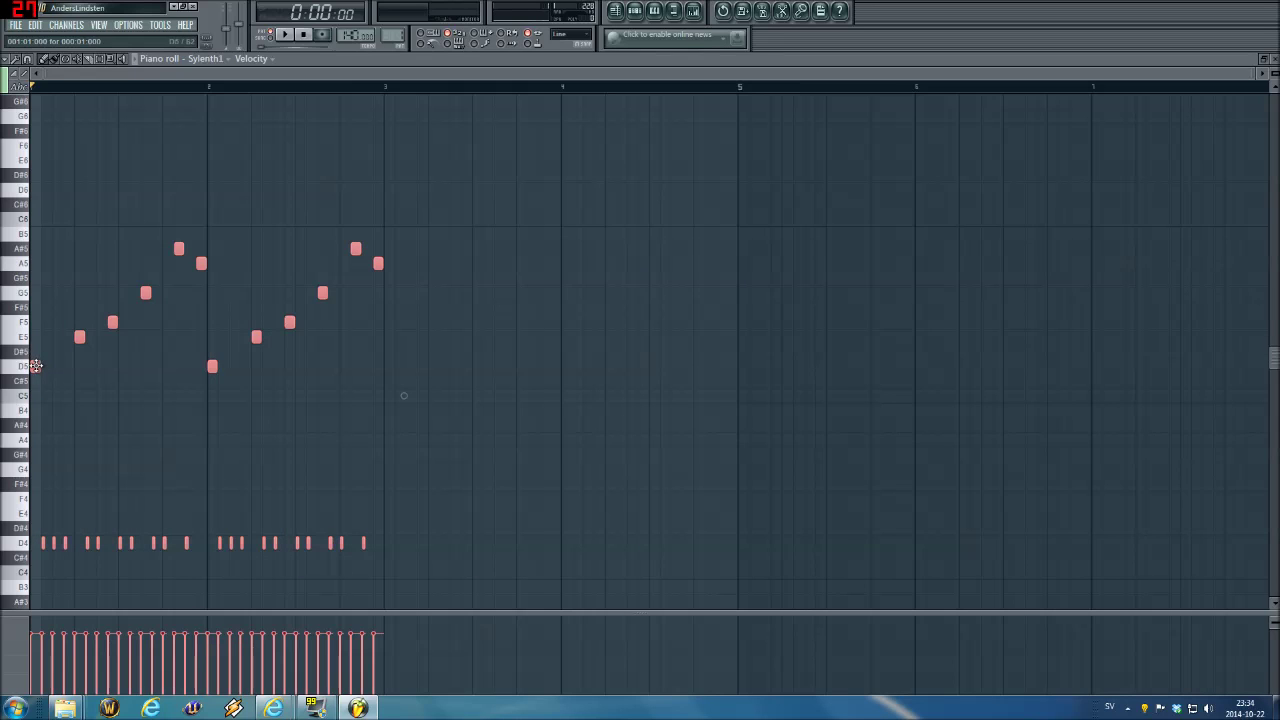
pyautogui.moveTo(35, 366); pyautogui.dragTo(212, 366)
pyautogui.moveTo(328, 384); pyautogui.dragTo(393, 389)
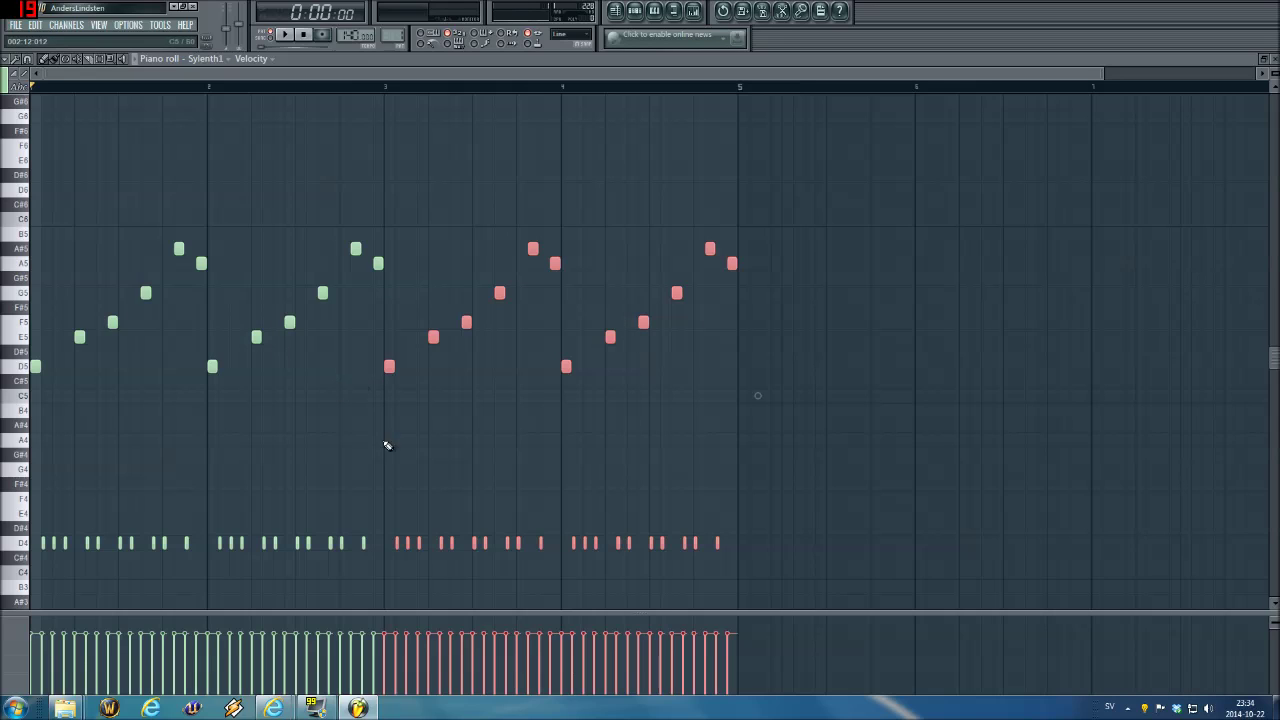
# Move the lower D4 notes to A#3 in bar 3 and to C4 in bar 4.
pyautogui.click(401, 490)
pyautogui.moveTo(386, 494); pyautogui.dragTo(730, 592)
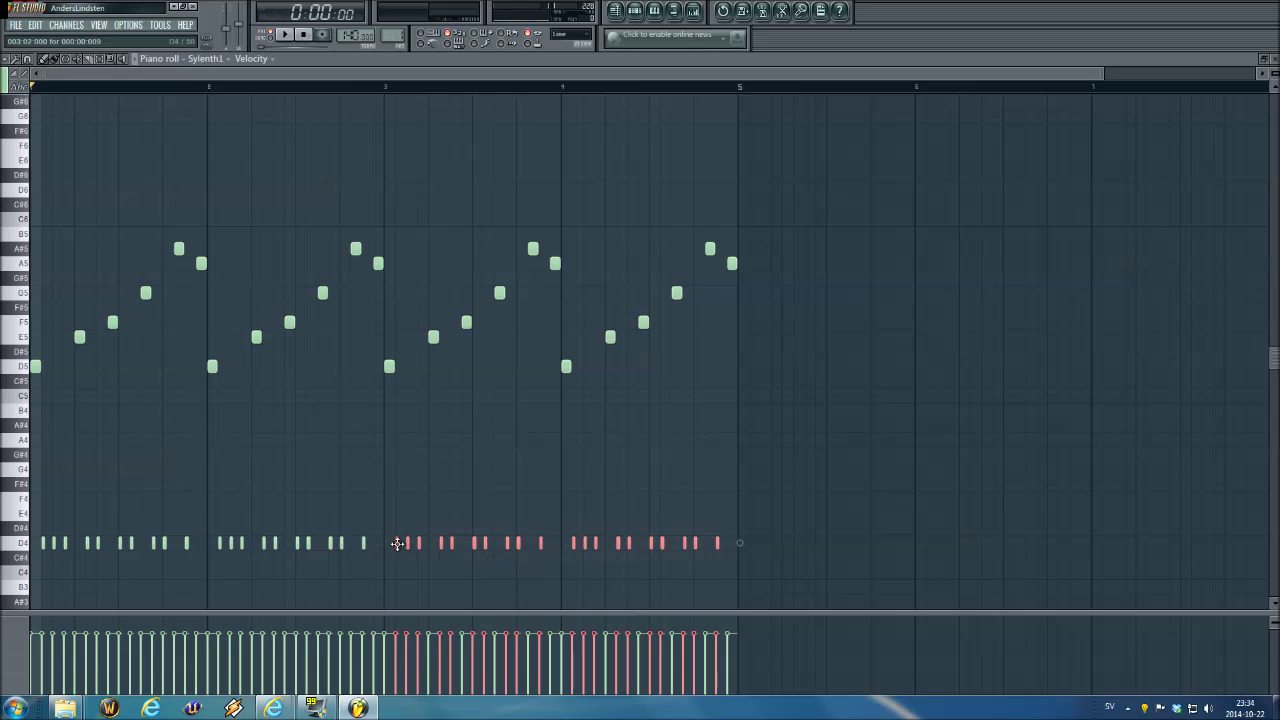
pyautogui.moveTo(398, 556); pyautogui.dragTo(399, 614)
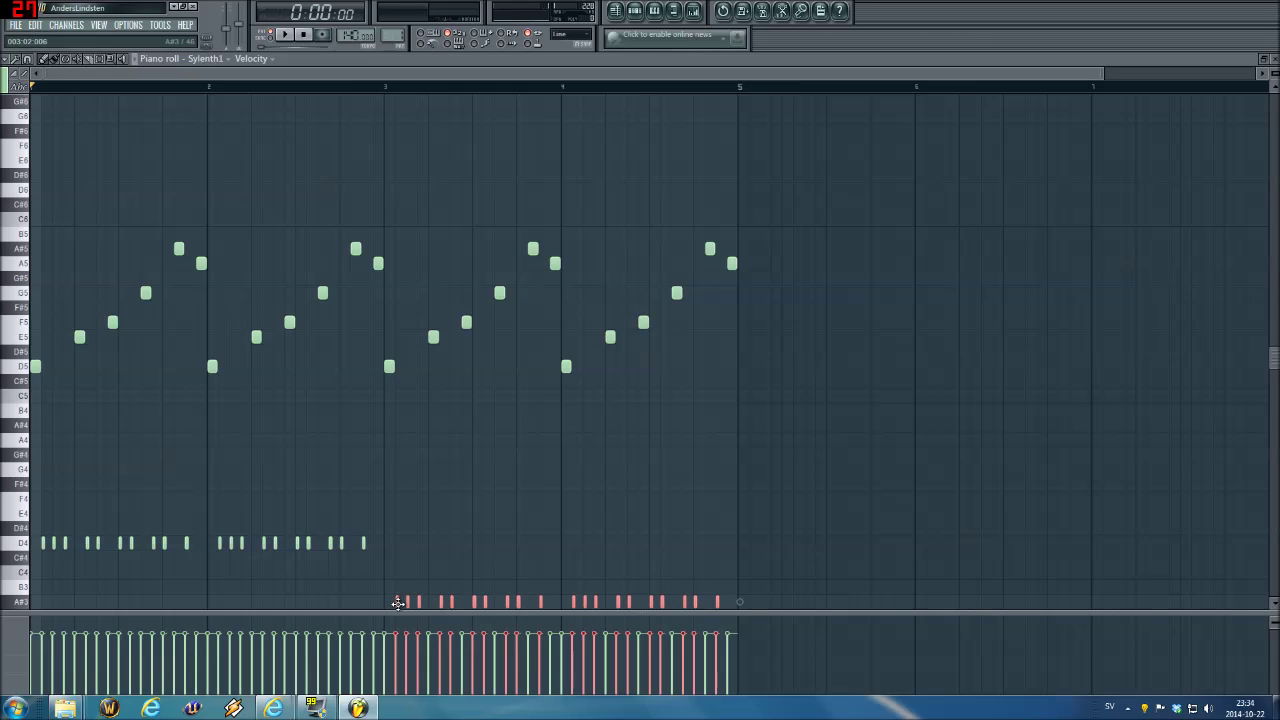
pyautogui.scroll(1, 457, 551)
pyautogui.scroll(-3, 595, 549)
pyautogui.moveTo(563, 463); pyautogui.dragTo(717, 486)
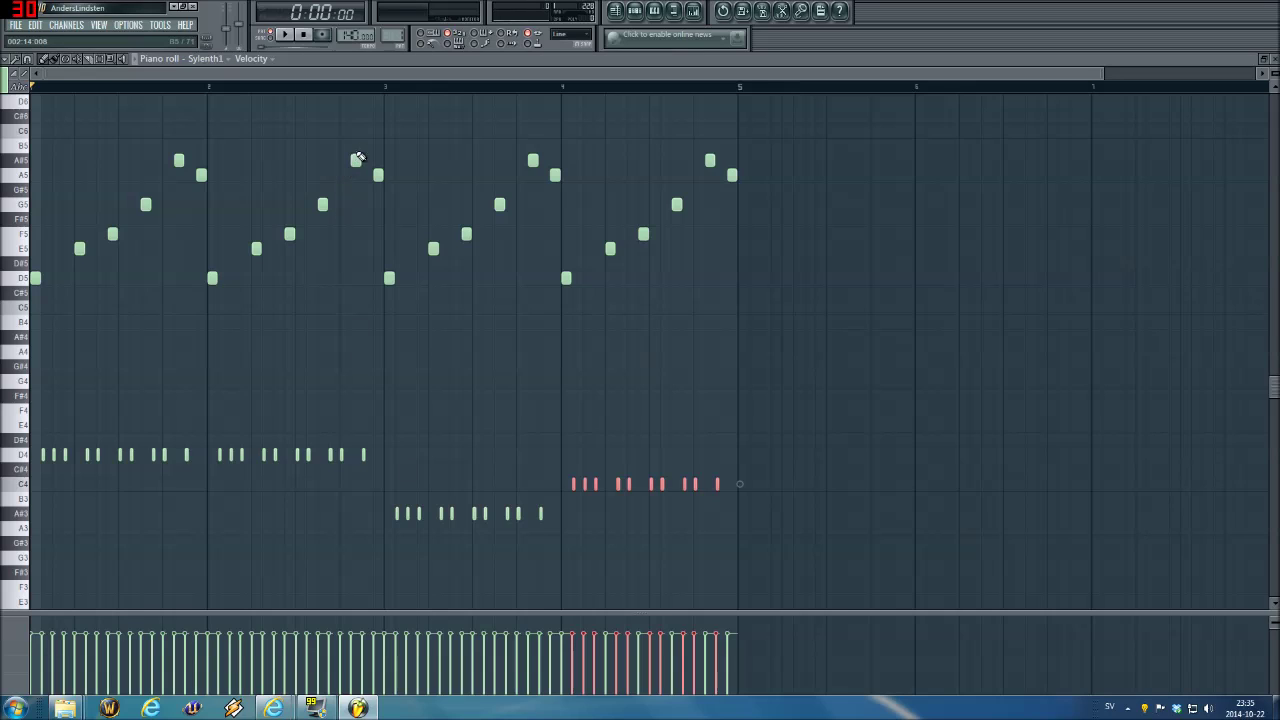
pyautogui.hotkey('ctrl', 'd')
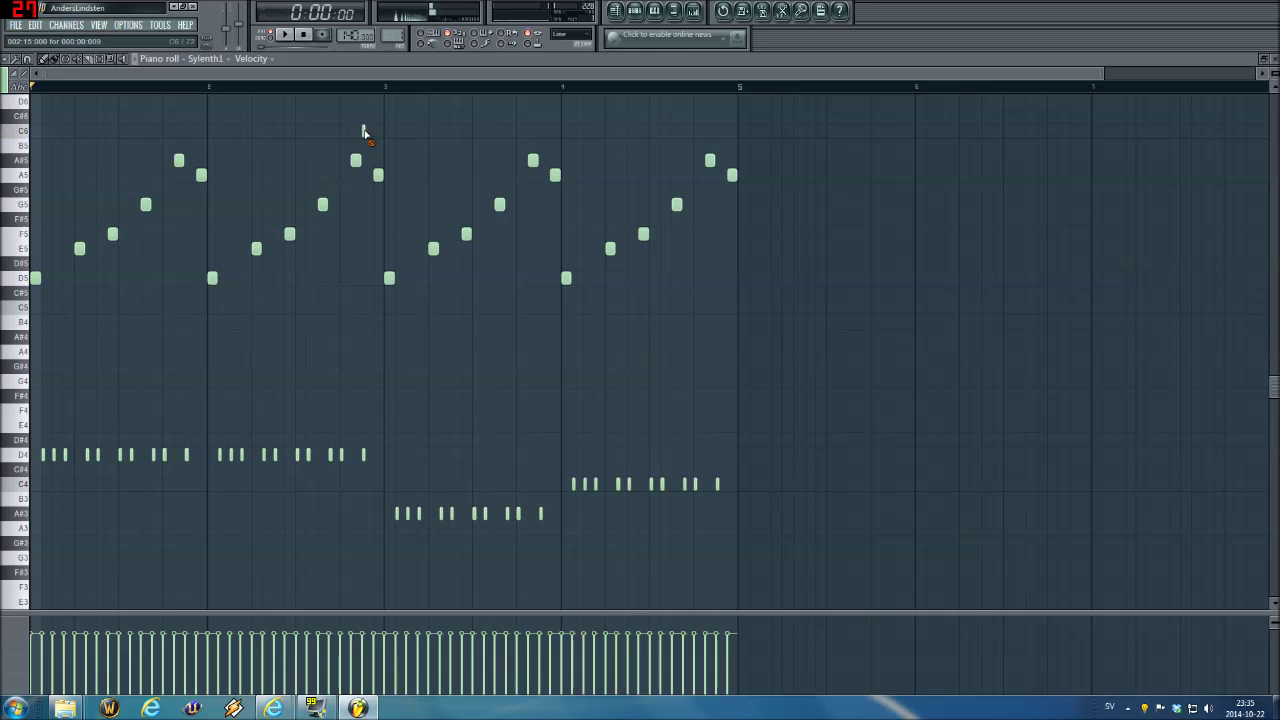
# Rework the end of bar 2 with C6 replacing D4 on step 15 and G5 on step 16, and play it back.
pyautogui.click(367, 133)
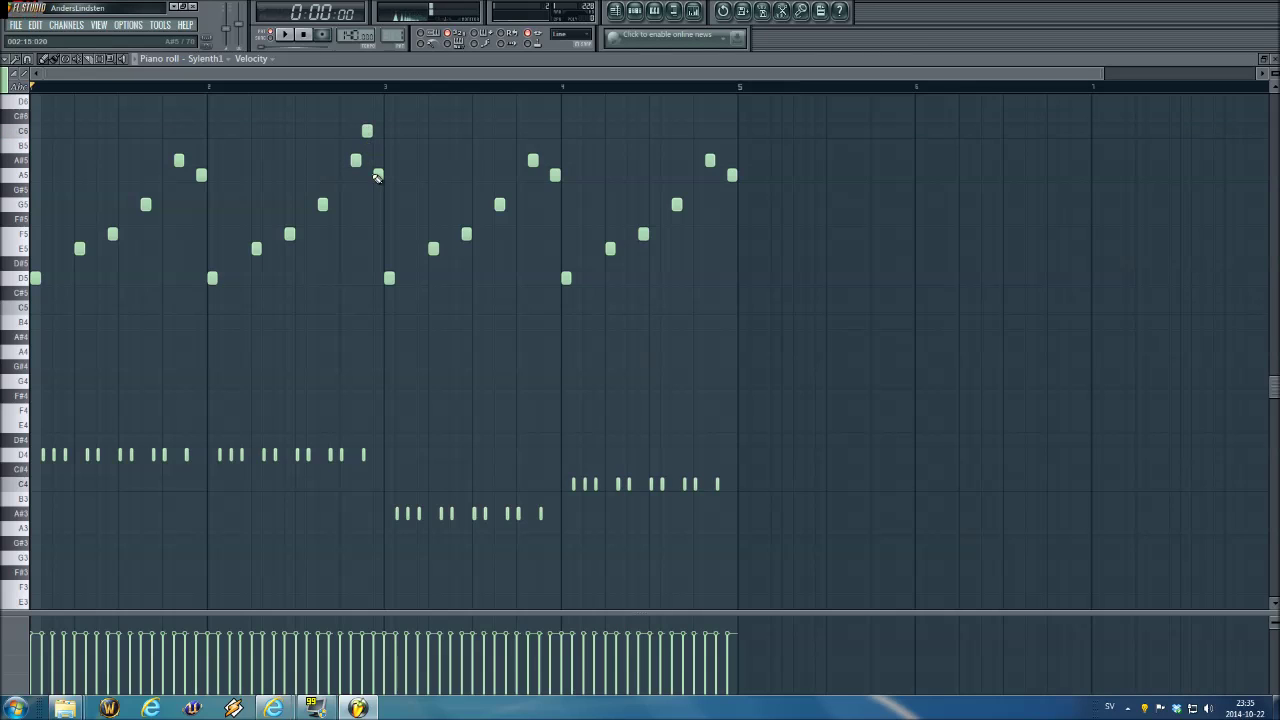
pyautogui.moveTo(378, 189); pyautogui.dragTo(378, 204)
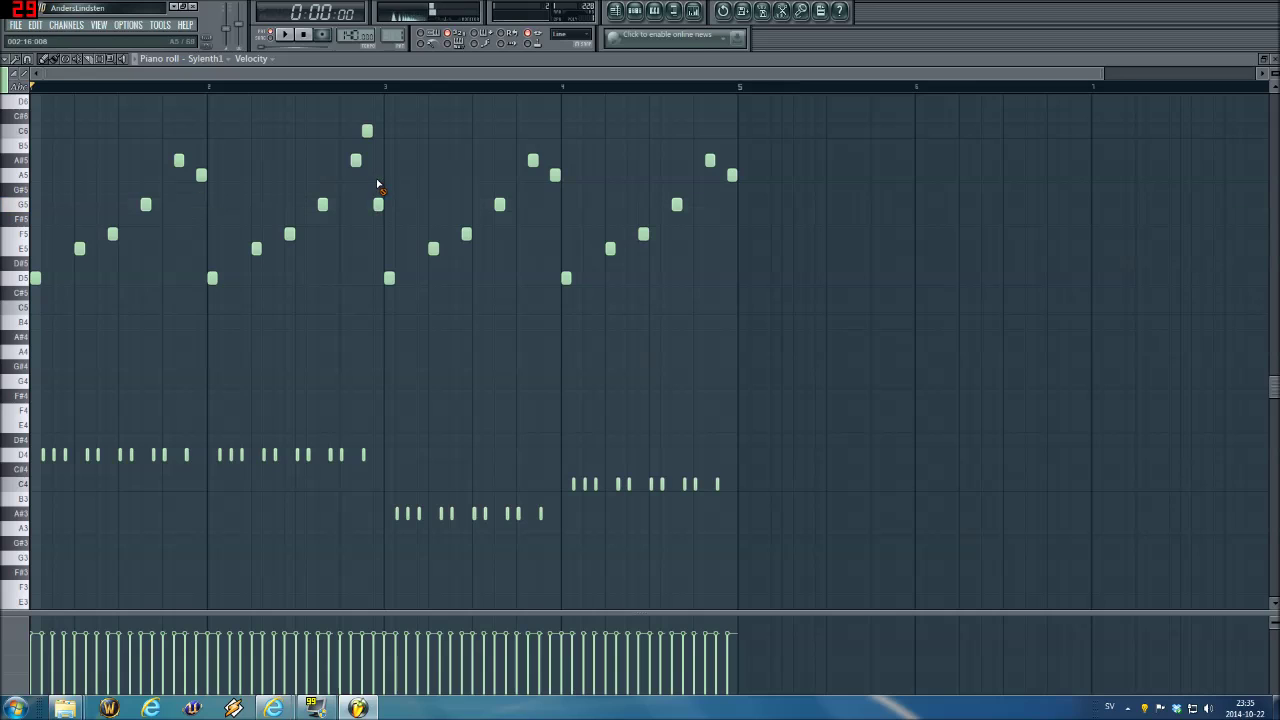
pyautogui.rightClick(365, 455)
pyautogui.press('space')
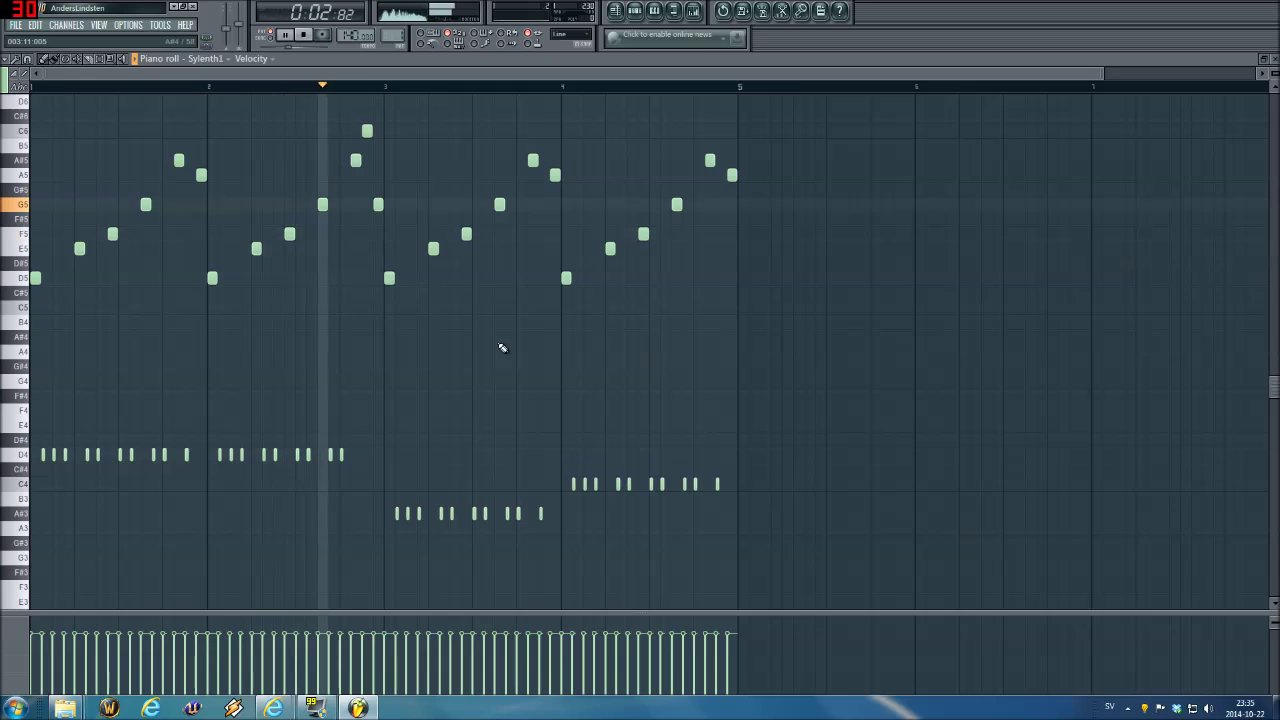
pyautogui.press('space')
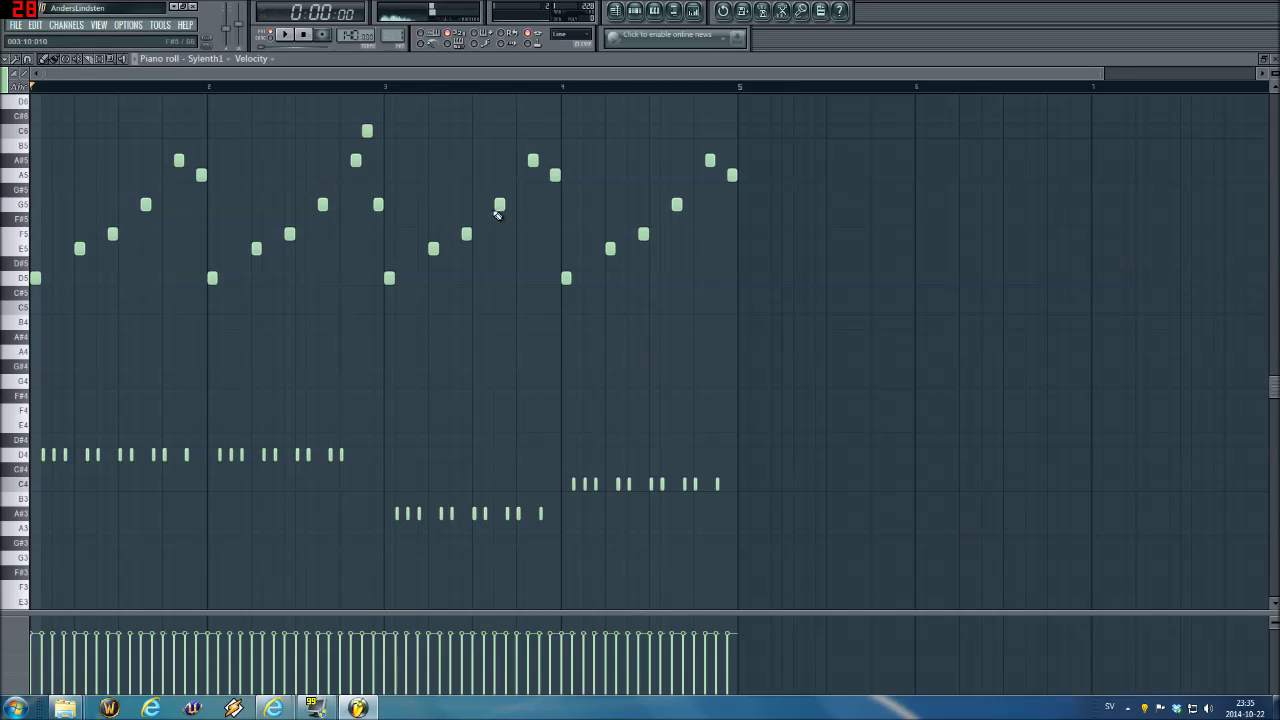
# Lower the last melody note of bar 3 to F5.
pyautogui.click(531, 160)
pyautogui.click(553, 176)
pyautogui.moveTo(554, 204); pyautogui.dragTo(555, 234)
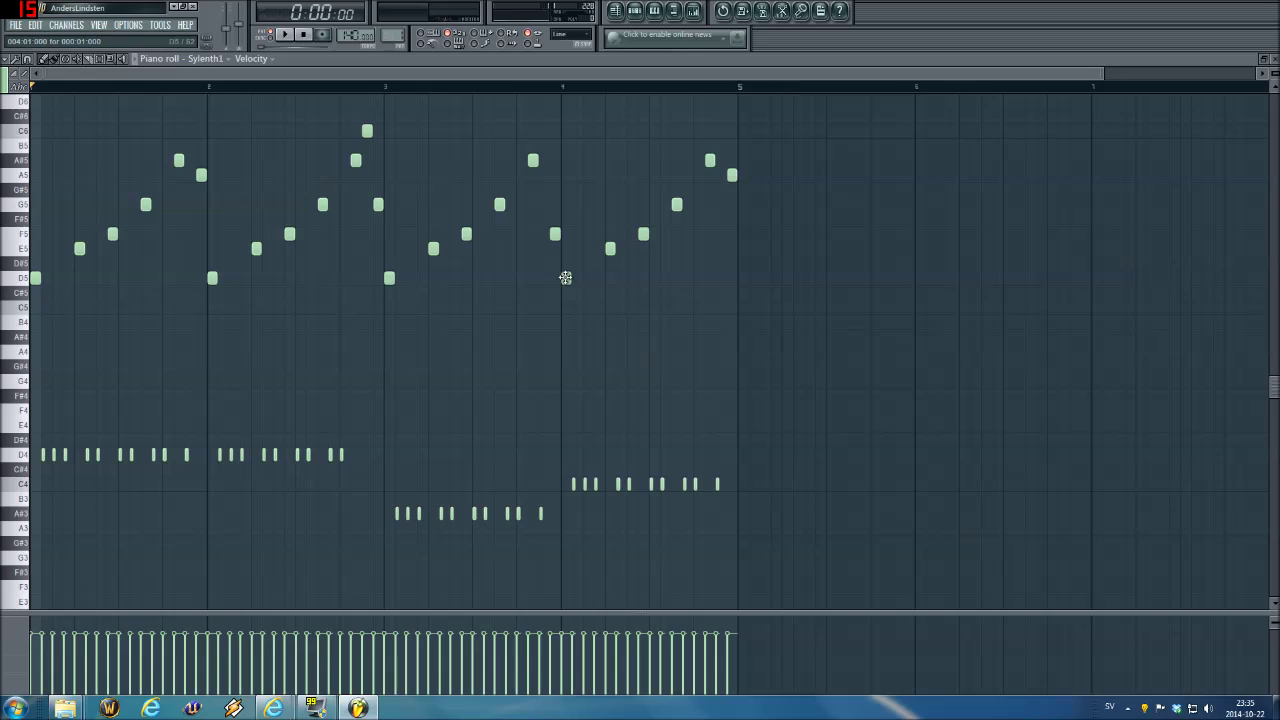
# Add an F5 note on step 13 and a C5 note on step 14 of bar 4.
pyautogui.click(697, 219)
pyautogui.press('space')
pyautogui.press('space')
pyautogui.moveTo(699, 219); pyautogui.dragTo(699, 234)
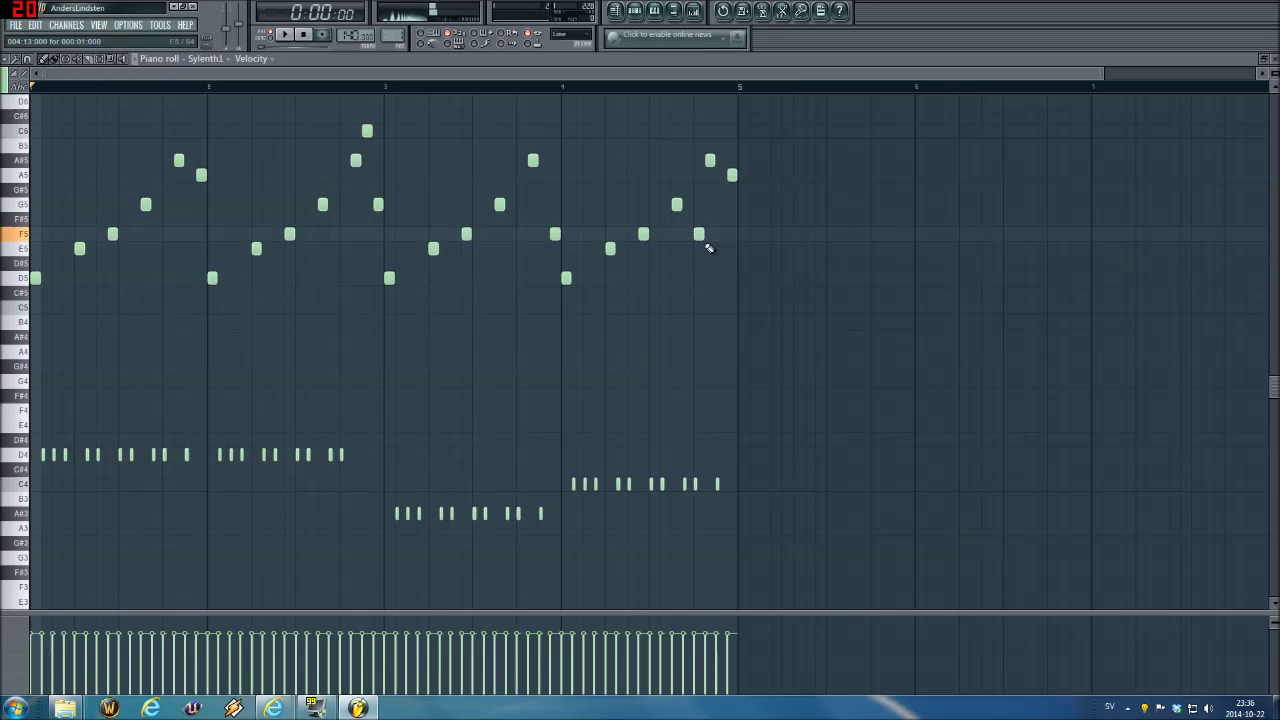
pyautogui.click(709, 307)
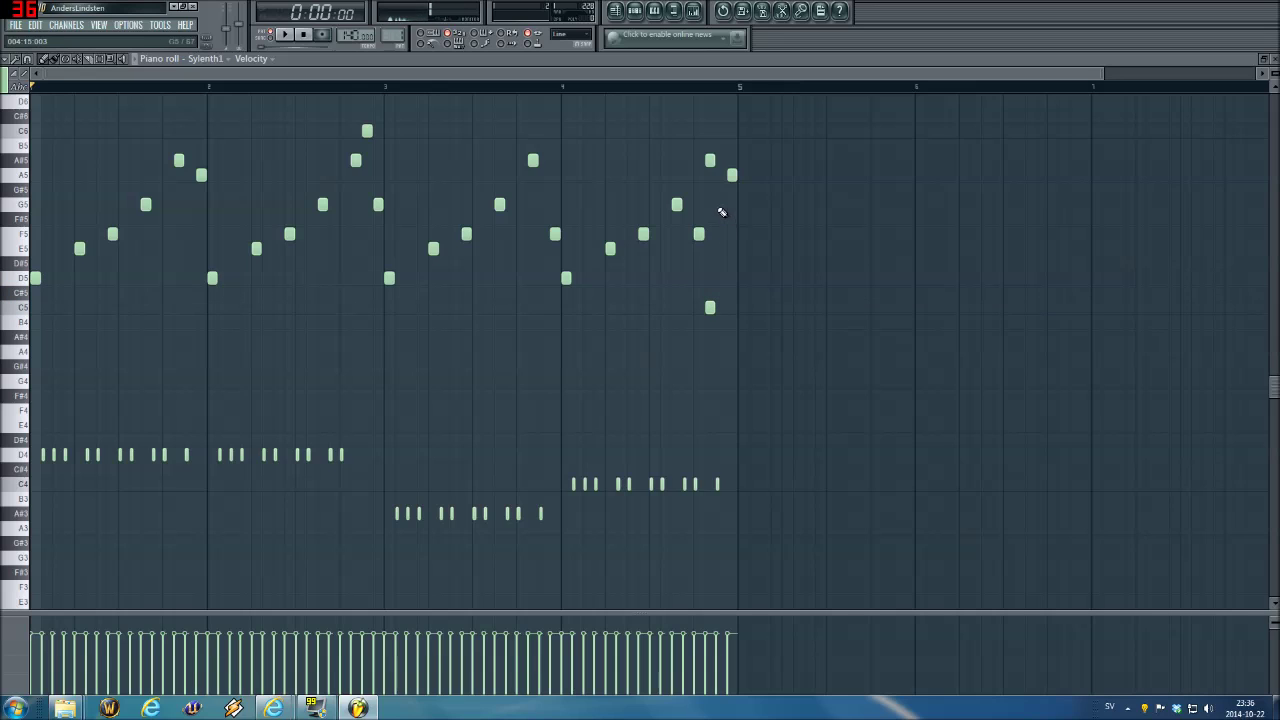
# Shift bar 4's A#5 to step 15, delete the C4 notes on steps 13 and 15, and play the melody.
pyautogui.rightClick(710, 161)
pyautogui.click(720, 160)
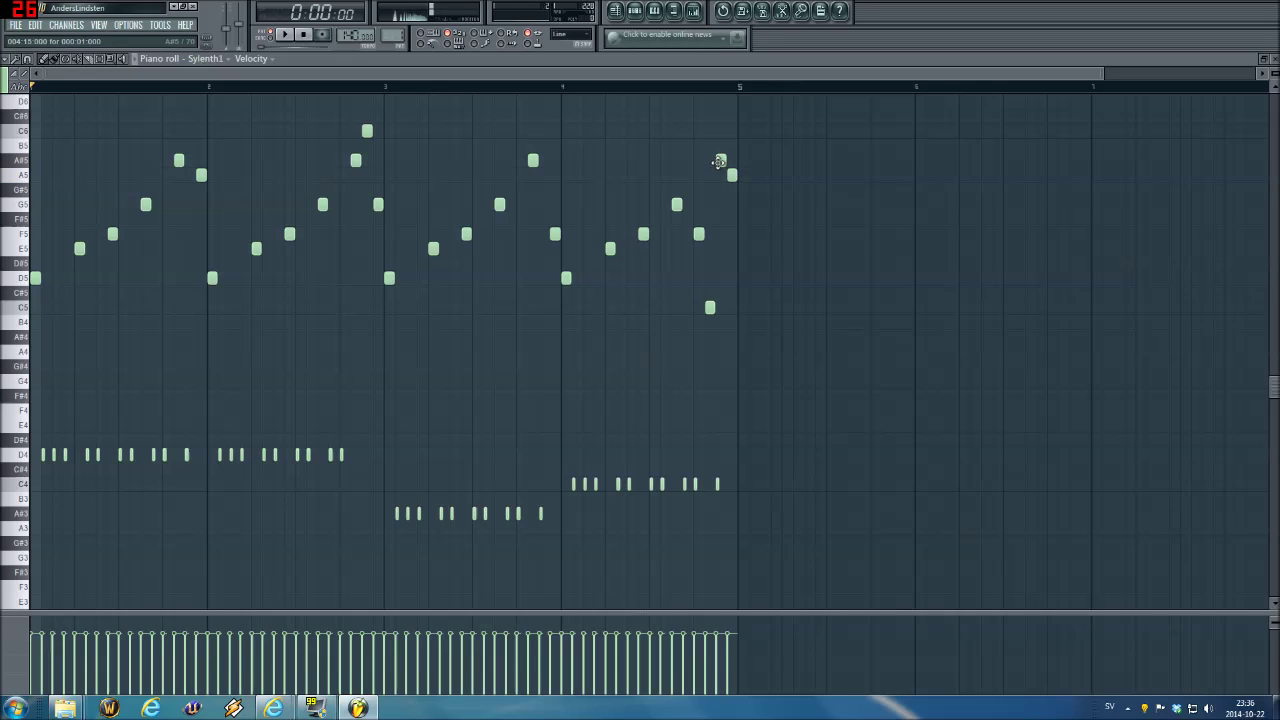
pyautogui.rightClick(695, 484)
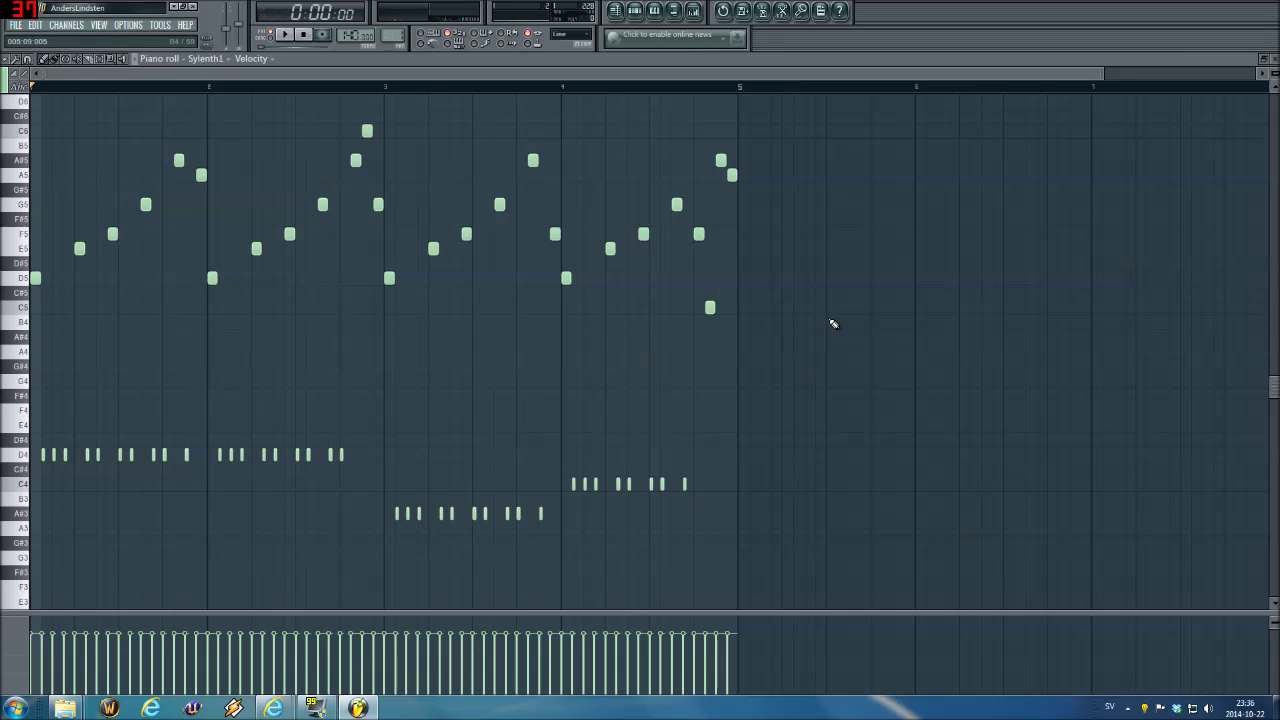
pyautogui.press('space')
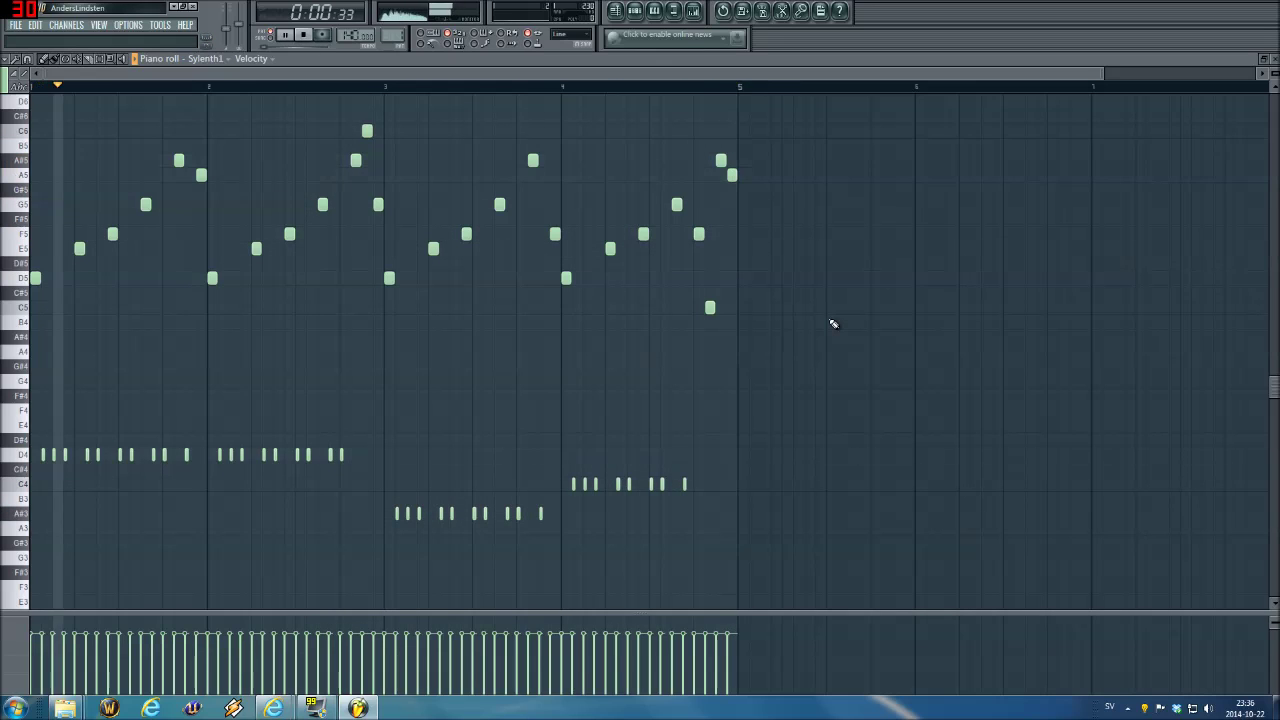
pyautogui.press('space')
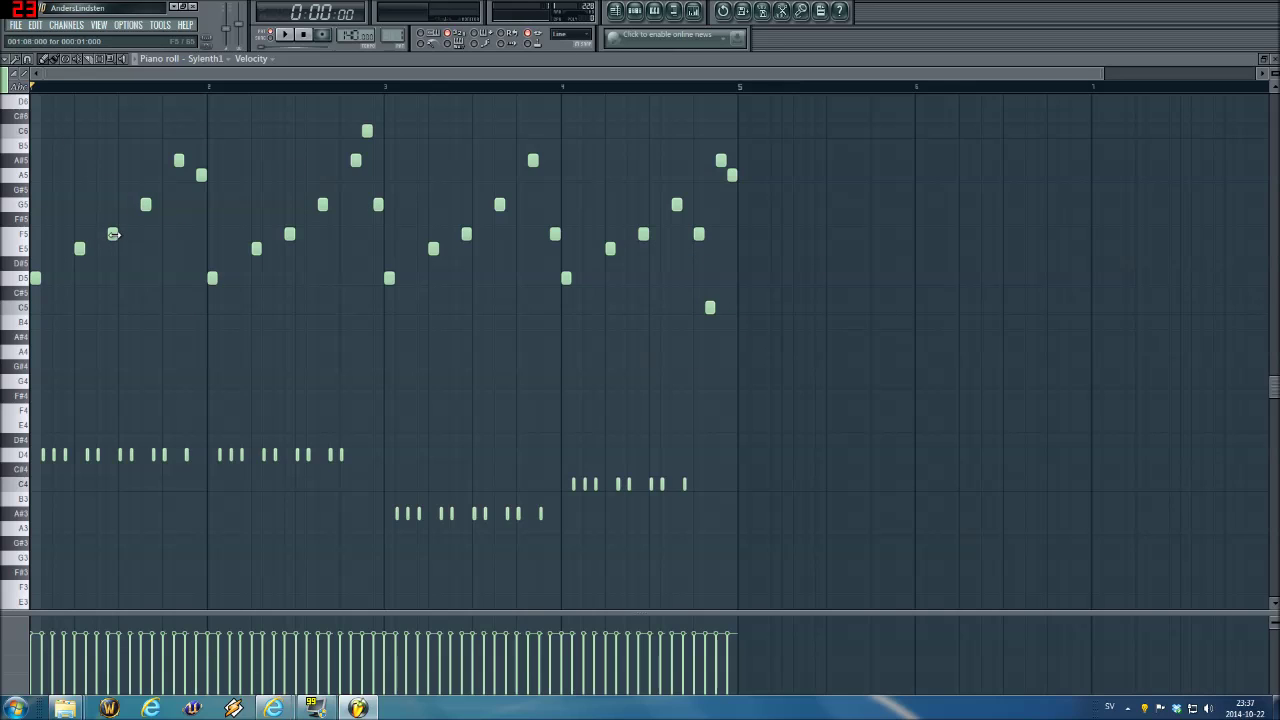
# Move the F5 note on step 8 of each of the four bars one step later, to step 9.
pyautogui.moveTo(114, 234); pyautogui.dragTo(124, 234)
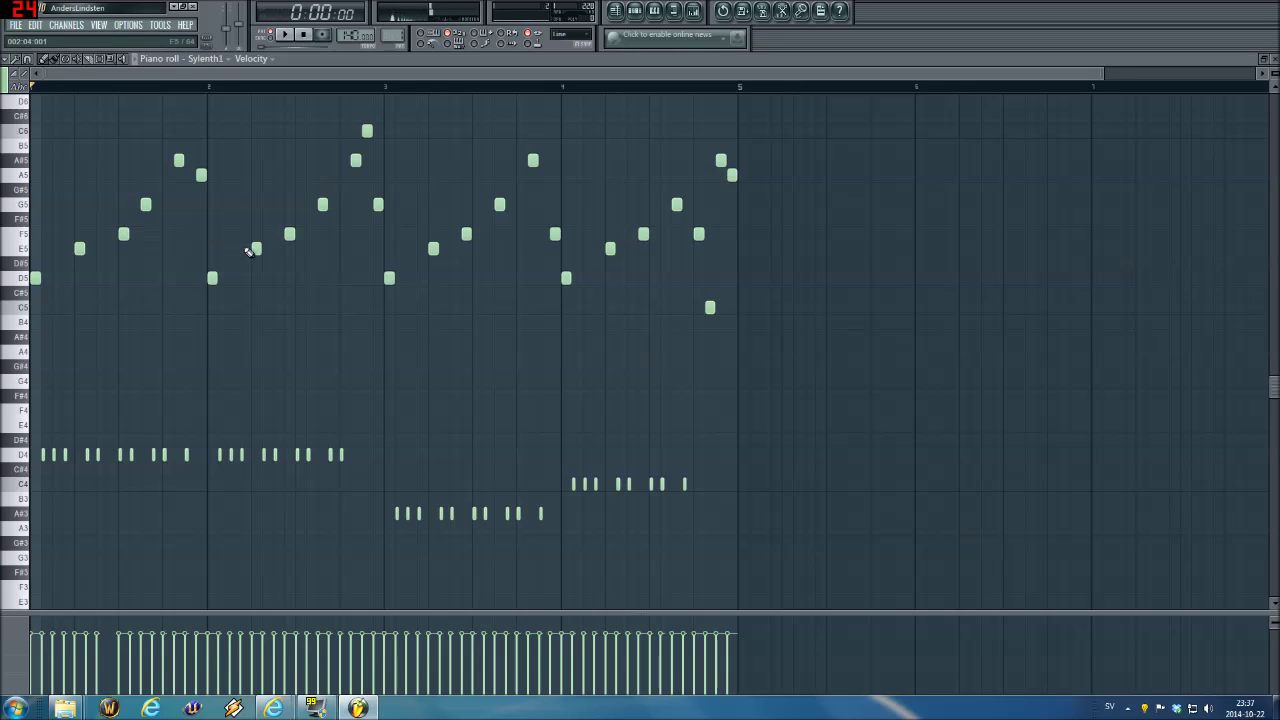
pyautogui.moveTo(289, 234); pyautogui.dragTo(301, 234)
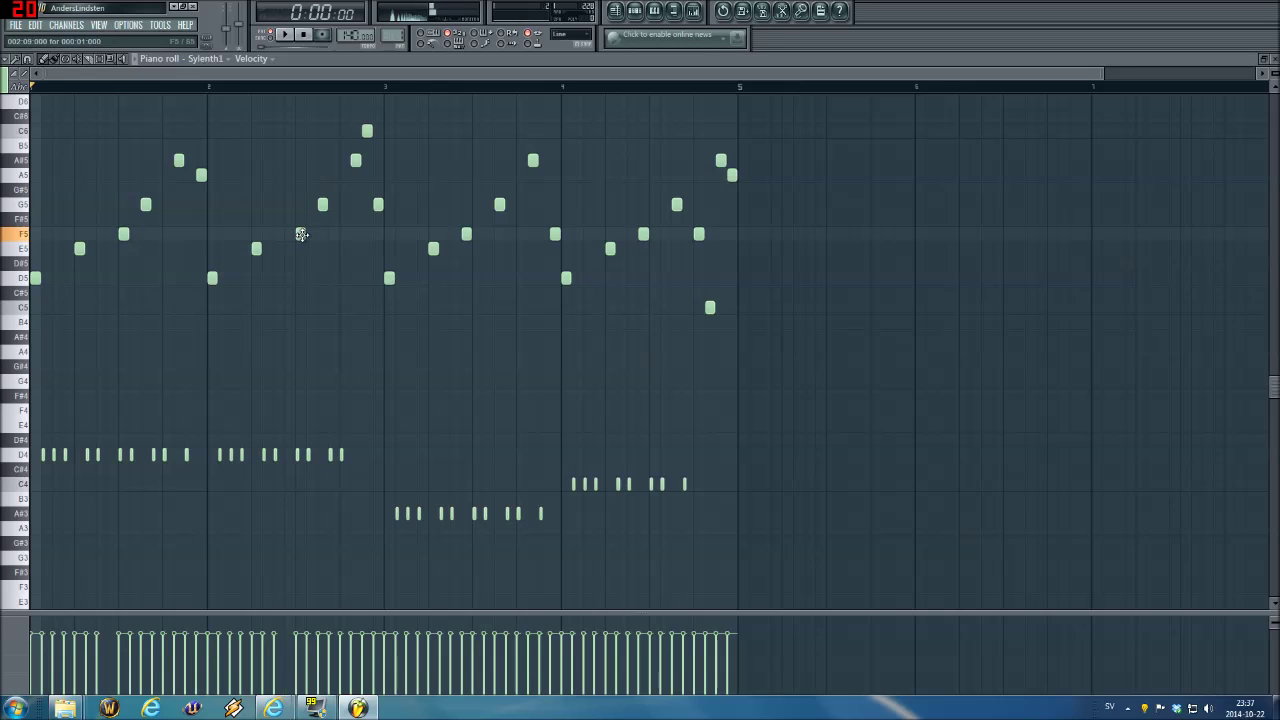
pyautogui.moveTo(466, 234); pyautogui.dragTo(477, 234)
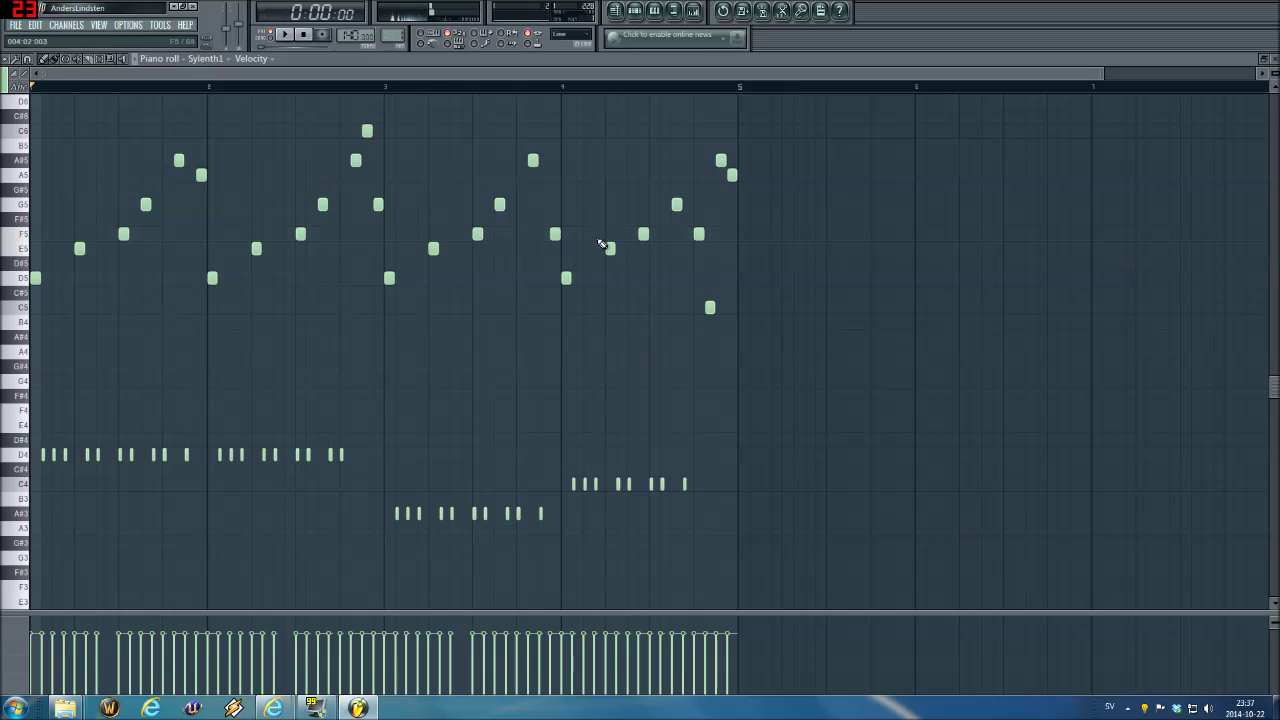
pyautogui.moveTo(643, 234); pyautogui.dragTo(654, 234)
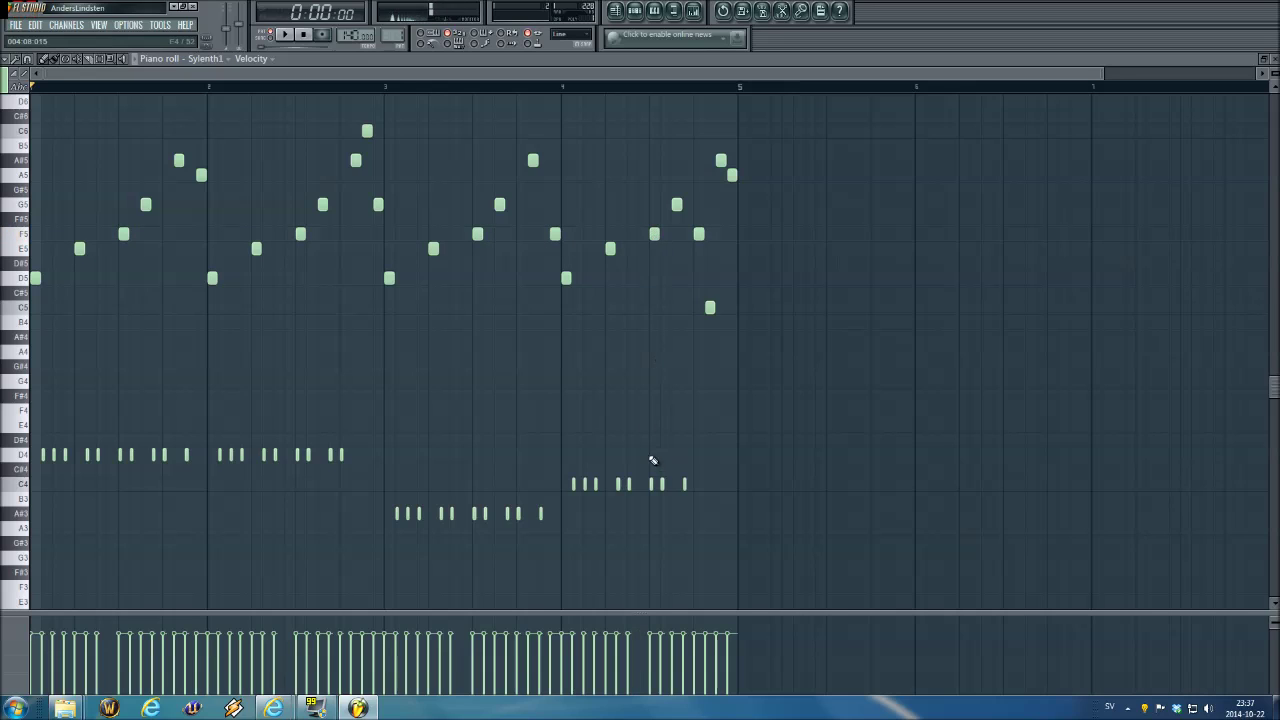
# Move the low note on step 9 of each of the four bars one step earlier, to step 8, and play the melody.
pyautogui.moveTo(652, 484); pyautogui.dragTo(641, 484)
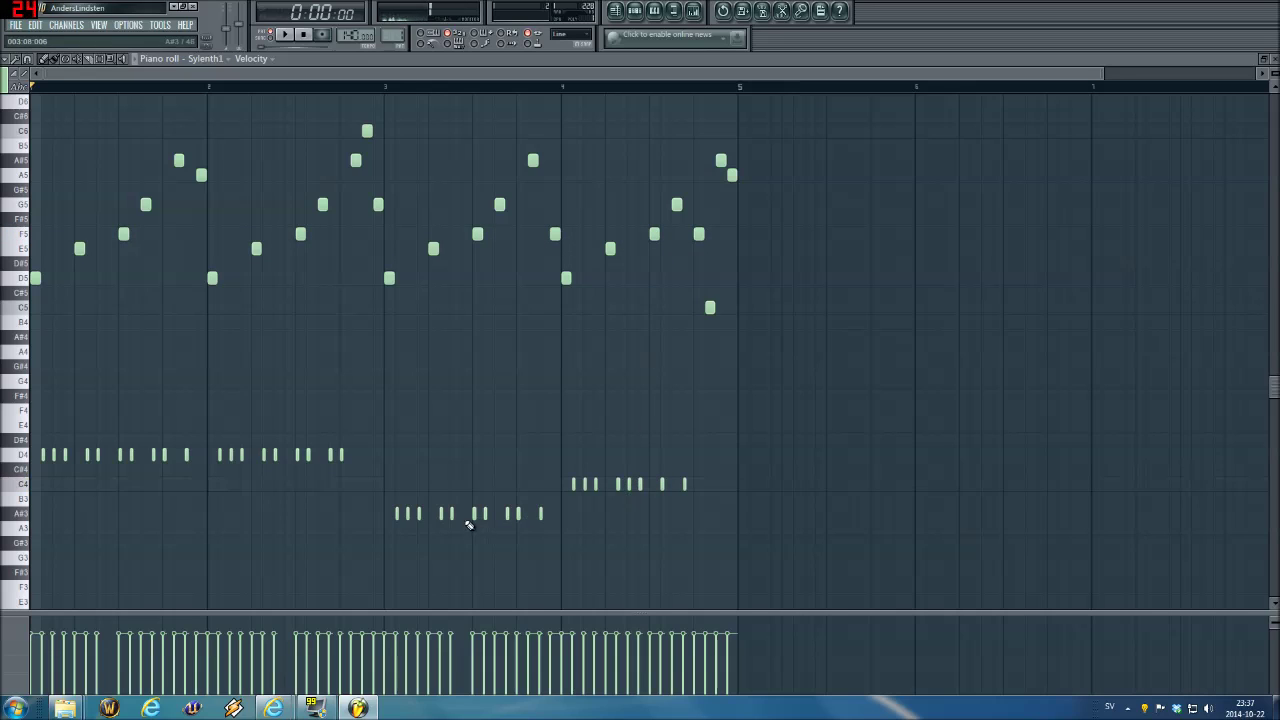
pyautogui.moveTo(473, 514); pyautogui.dragTo(462, 514)
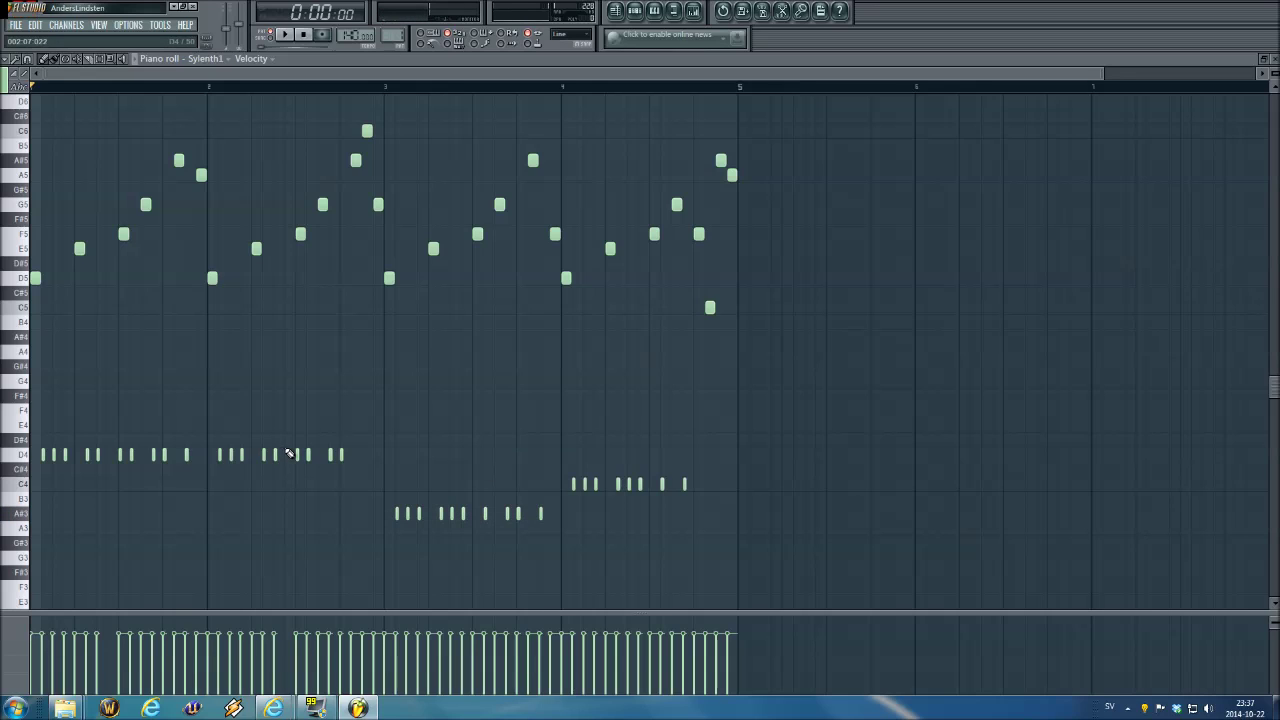
pyautogui.moveTo(290, 455); pyautogui.dragTo(278, 455)
pyautogui.moveTo(118, 455); pyautogui.dragTo(108, 455)
pyautogui.press('space')
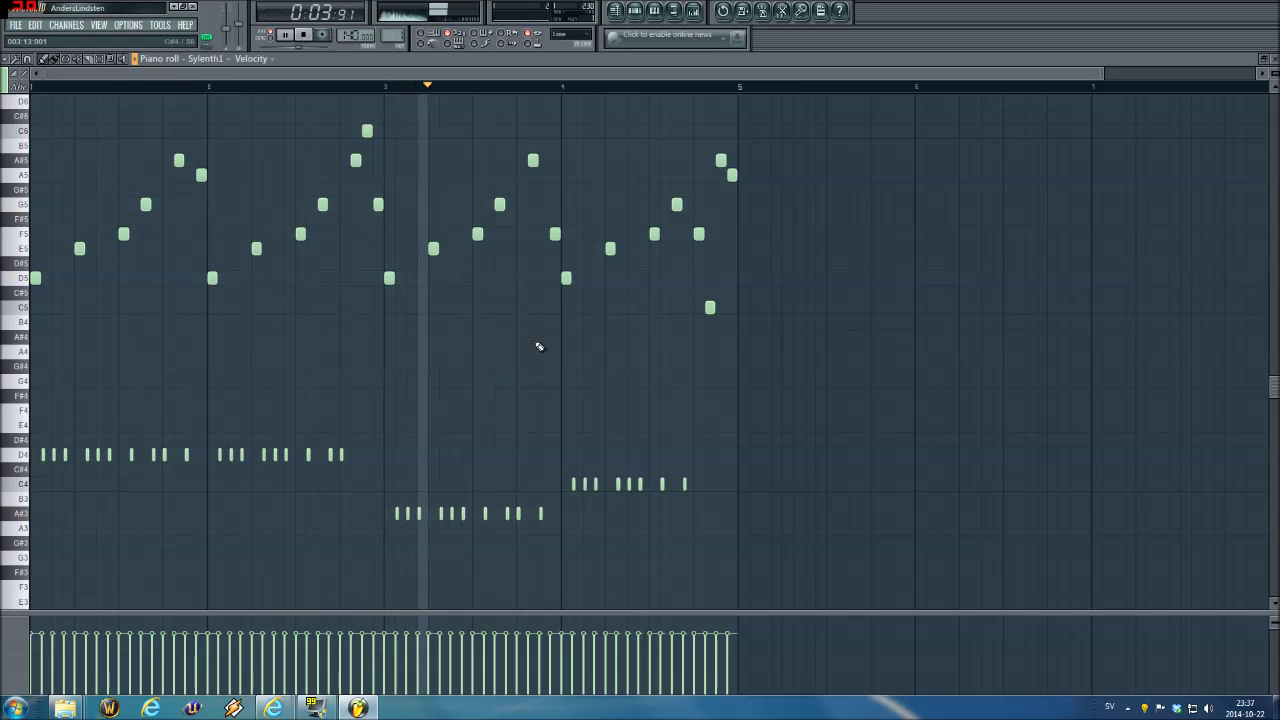
pyautogui.press('space')
pyautogui.click(518, 175)
pyautogui.press('space')
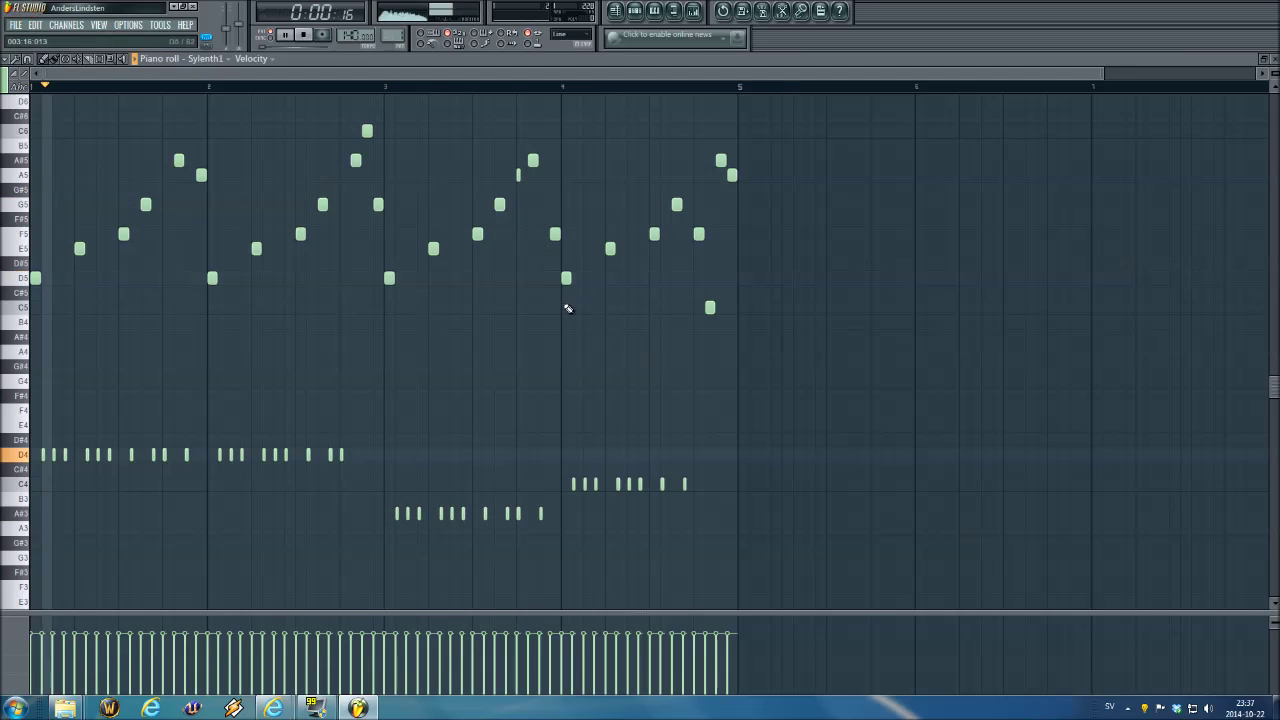
pyautogui.rightClick(518, 175)
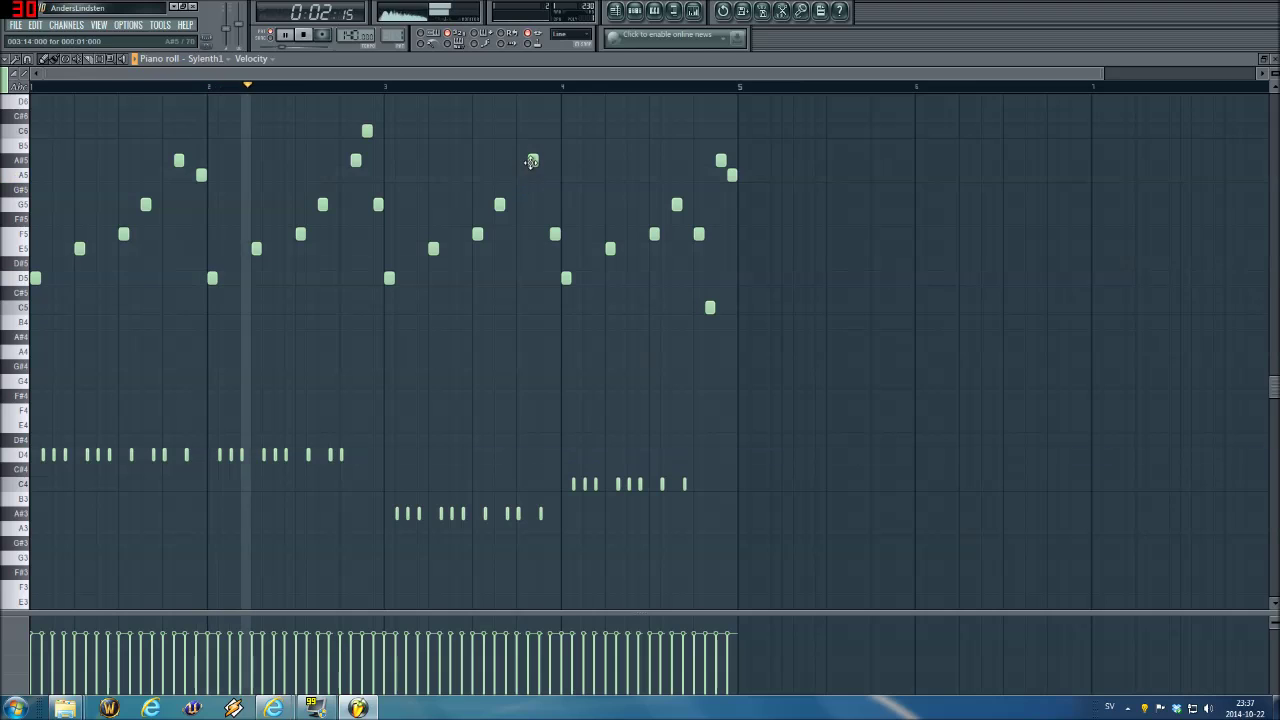
# Move bar 3's A#5 note to step 13 and its low A#3 note from step 13 to step 14.
pyautogui.moveTo(528, 164); pyautogui.dragTo(516, 164)
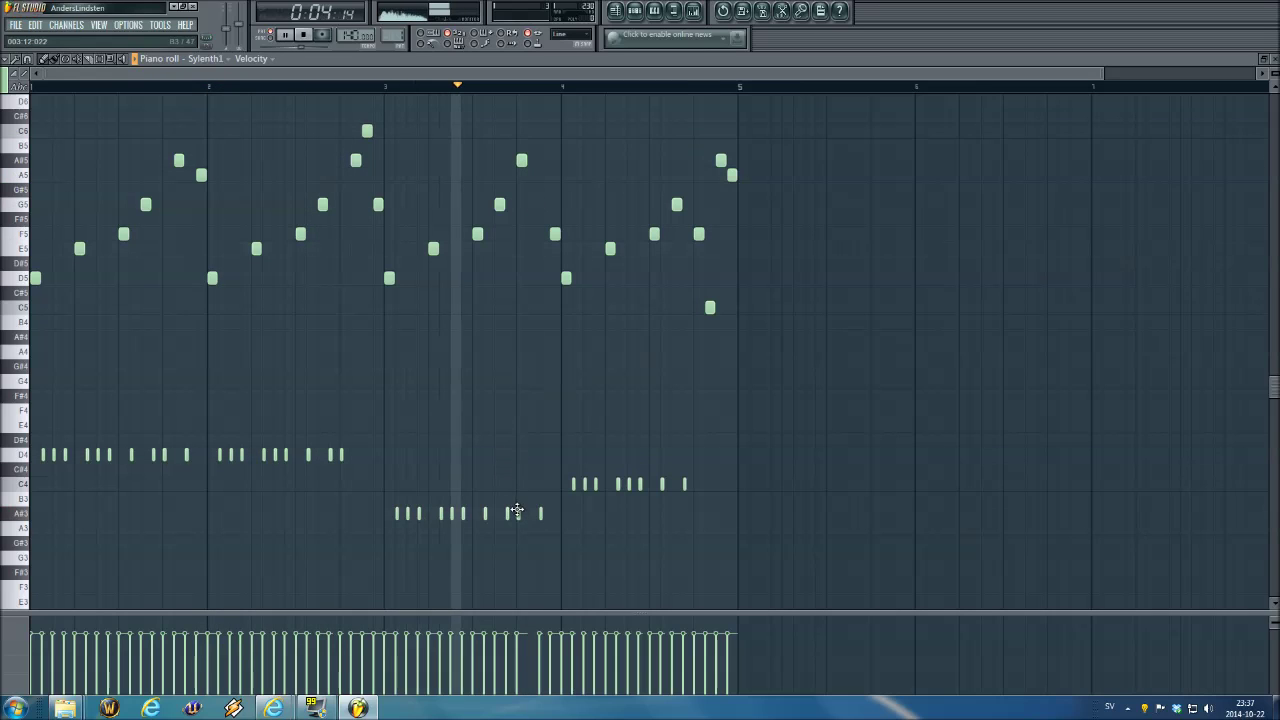
pyautogui.moveTo(518, 513); pyautogui.dragTo(529, 513)
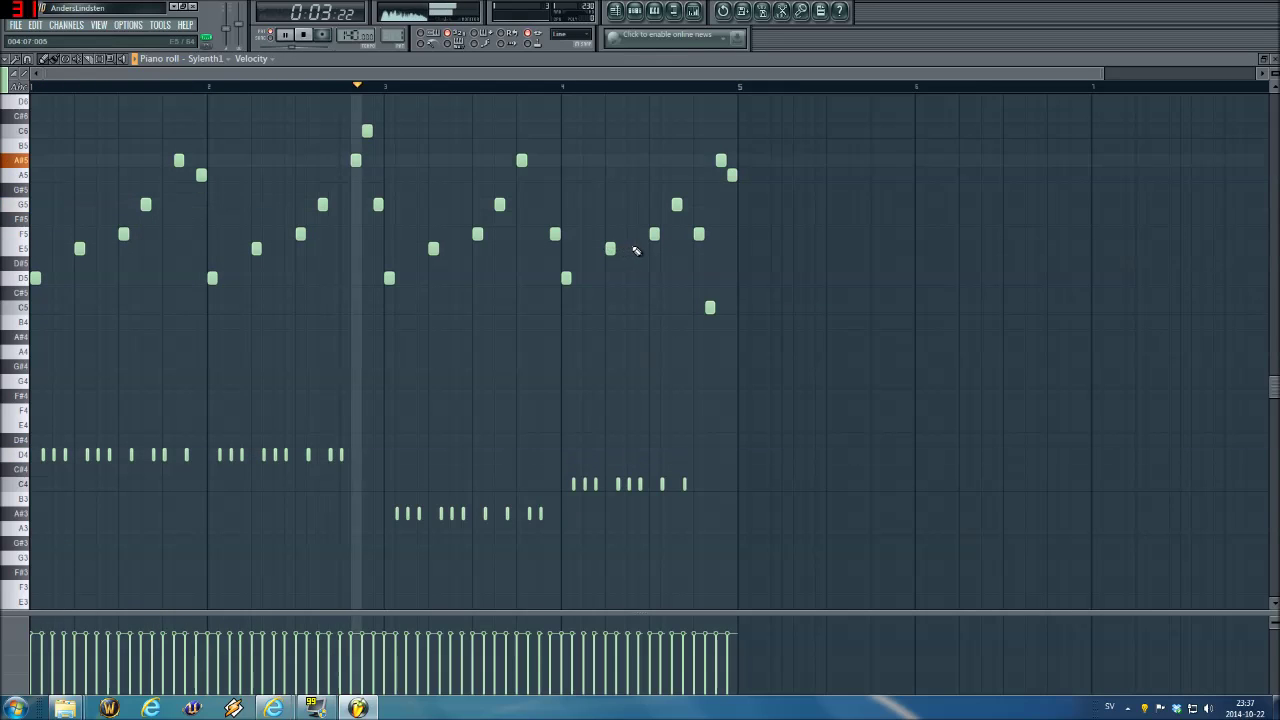
# Replace the C4 note on step 8 of bar 4 with an E5 note, then stop playback.
pyautogui.click(638, 249)
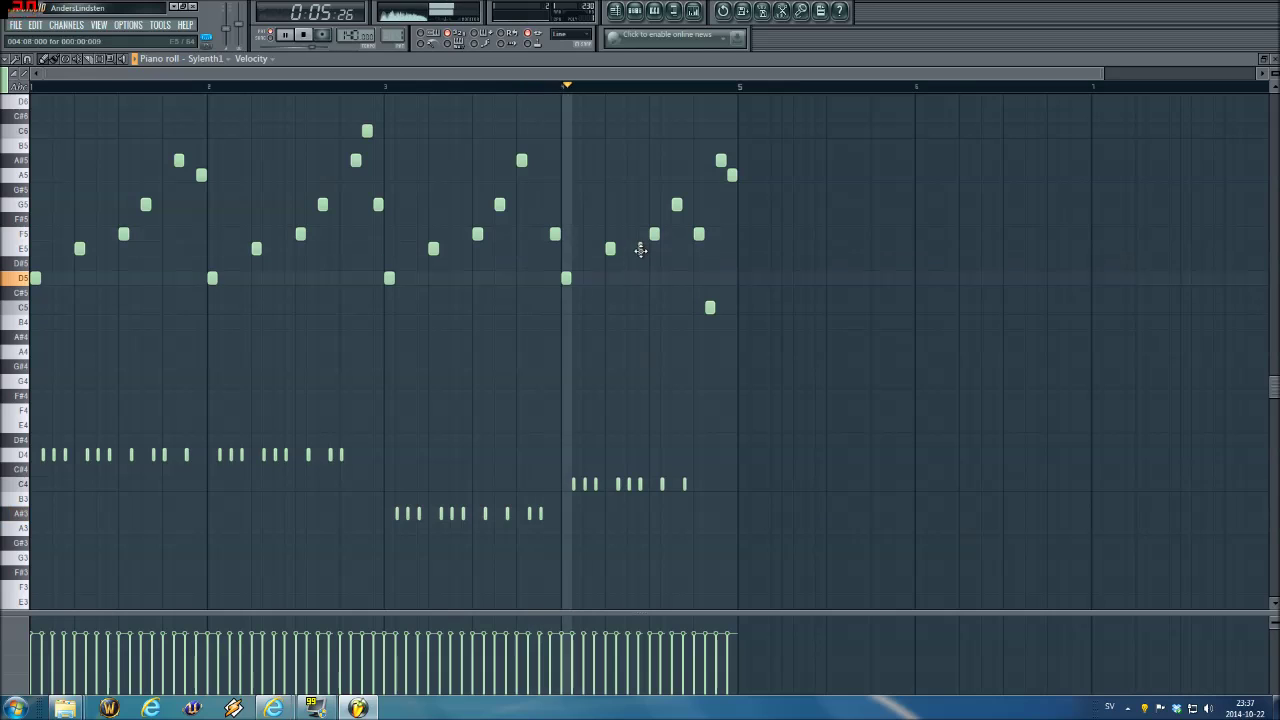
pyautogui.rightClick(640, 484)
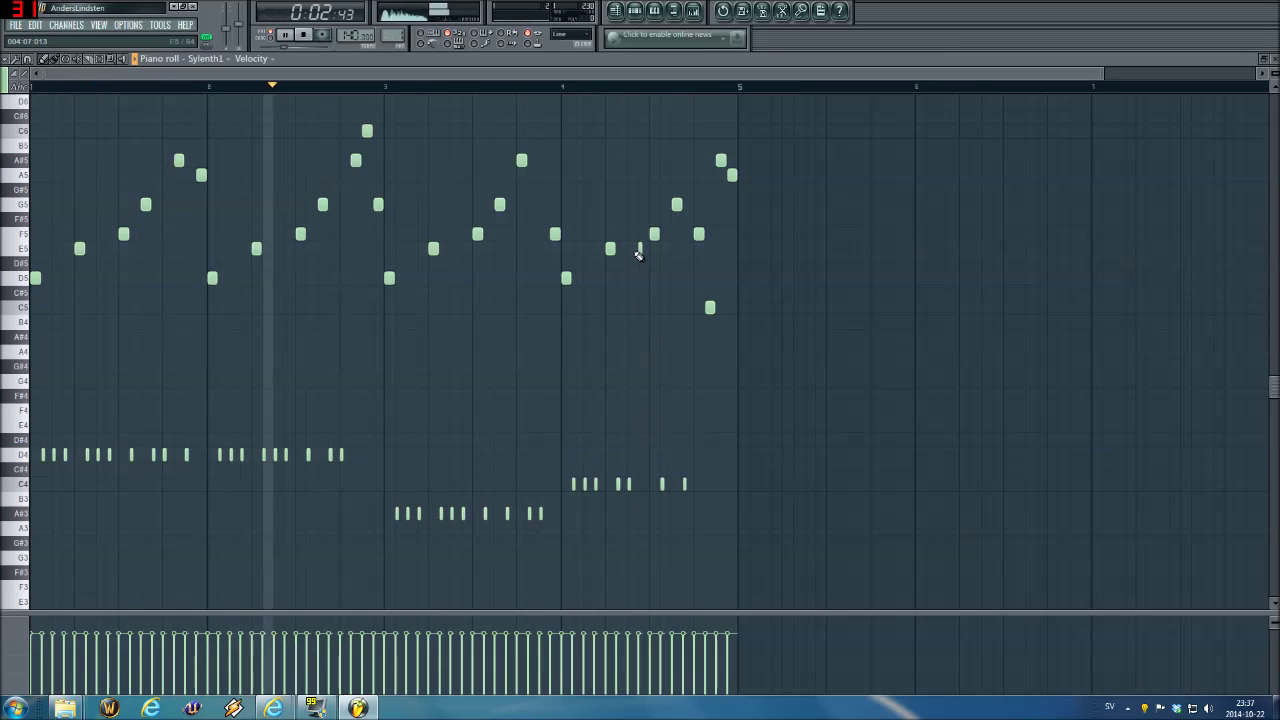
pyautogui.press('space')
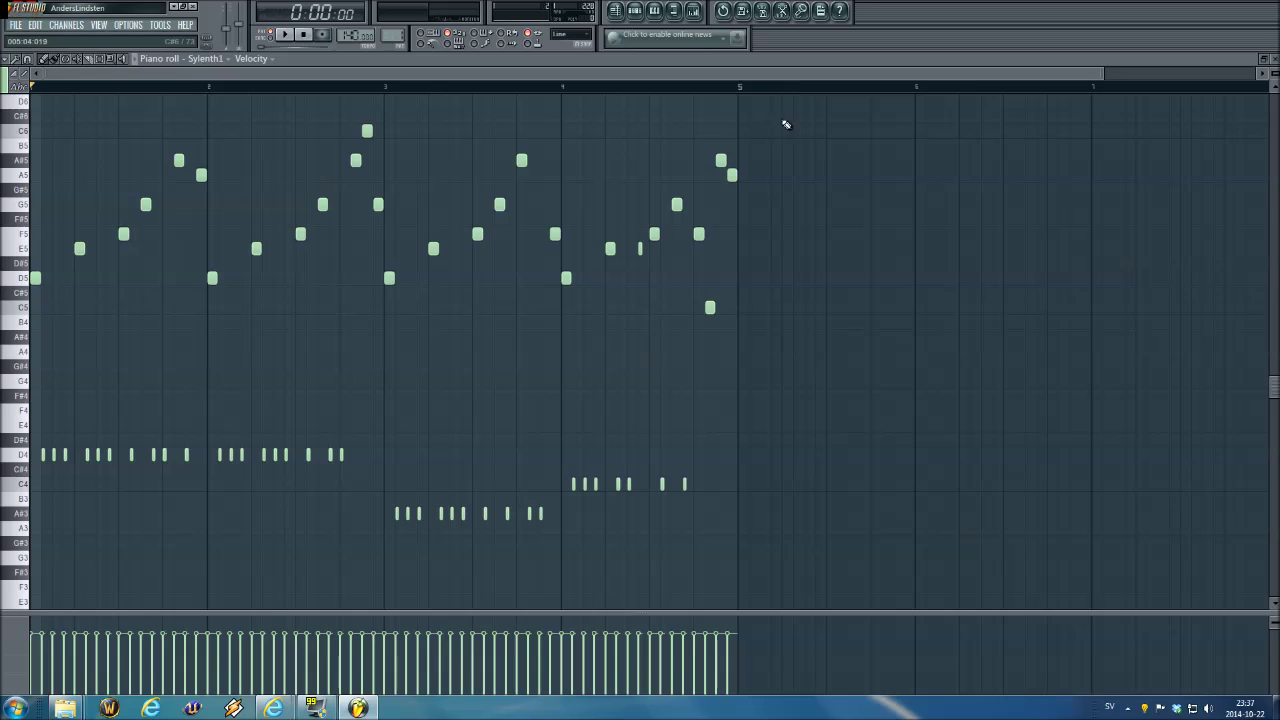
# Close the piano roll and move the Pattern 1 step sequencer over the Sylenth1 window.
pyautogui.click(1261, 59)
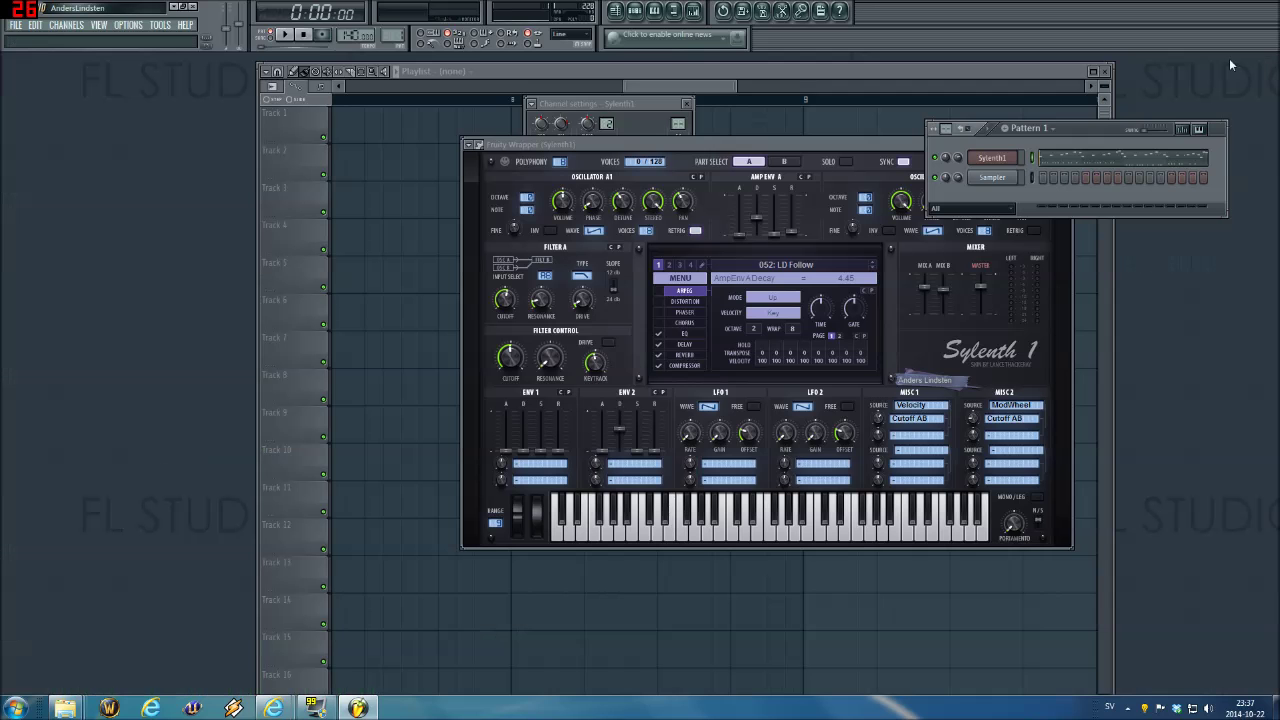
pyautogui.moveTo(1077, 136); pyautogui.dragTo(827, 144)
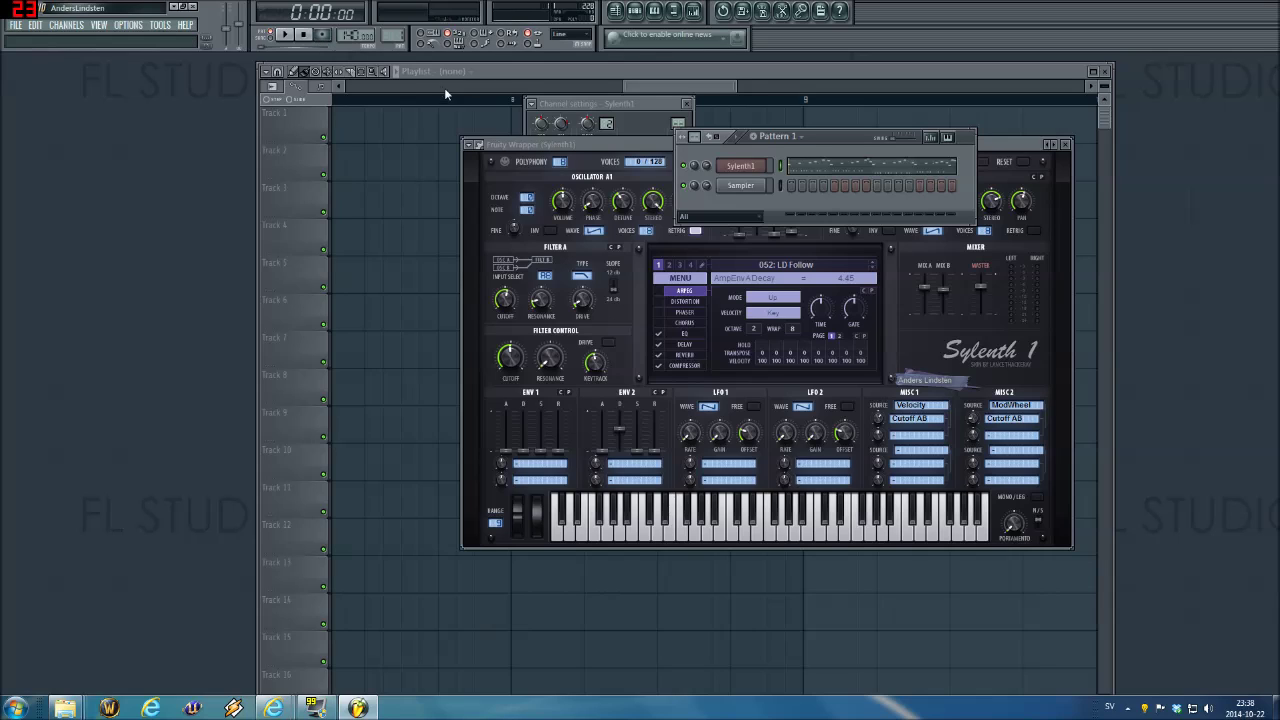
# Reopen the Sylenth1 channel's piano roll, select all notes, and transpose them down for playback.
pyautogui.rightClick(732, 176)
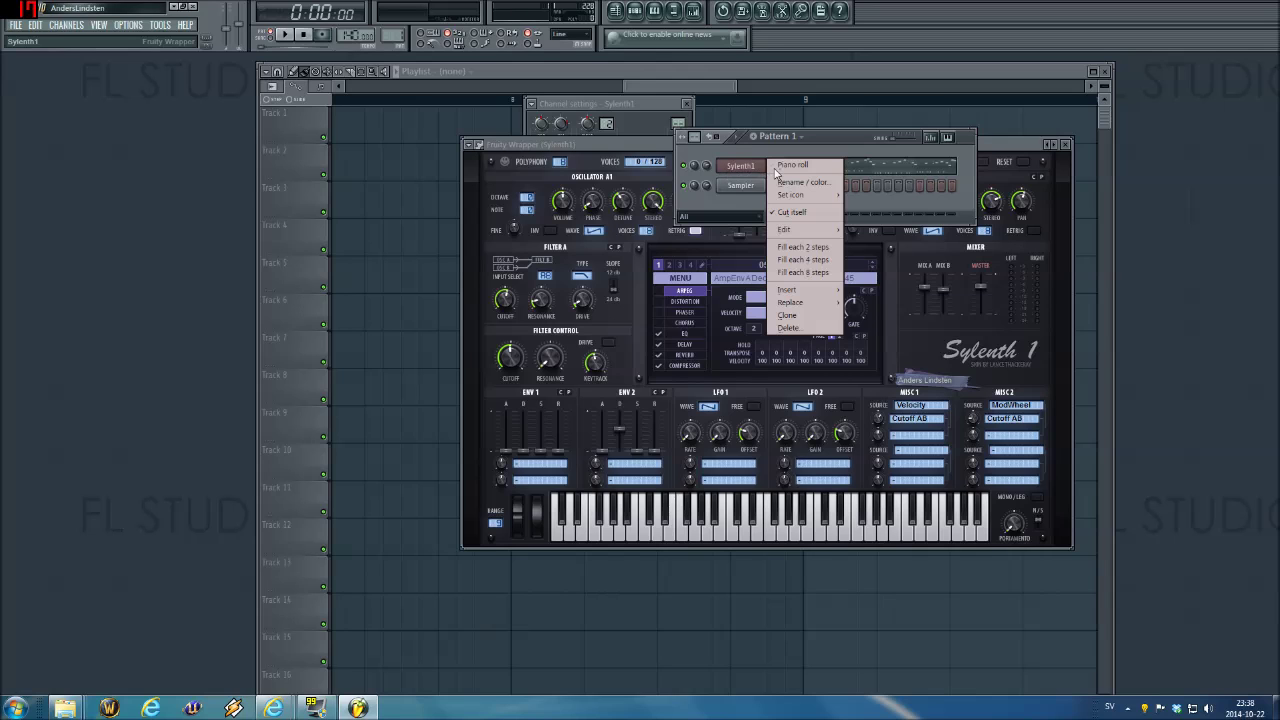
pyautogui.click(784, 168)
pyautogui.click(12, 484)
pyautogui.hotkey('ctrl', 'a')
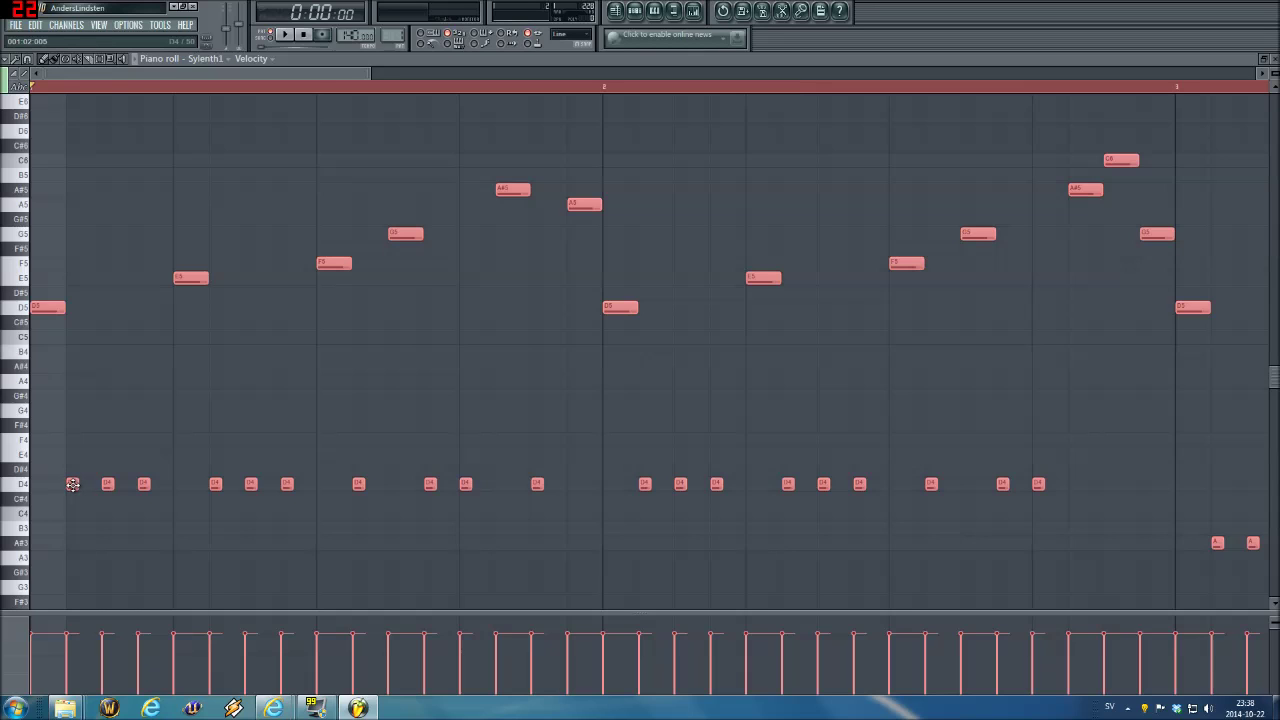
pyautogui.scroll(-3, 63, 460)
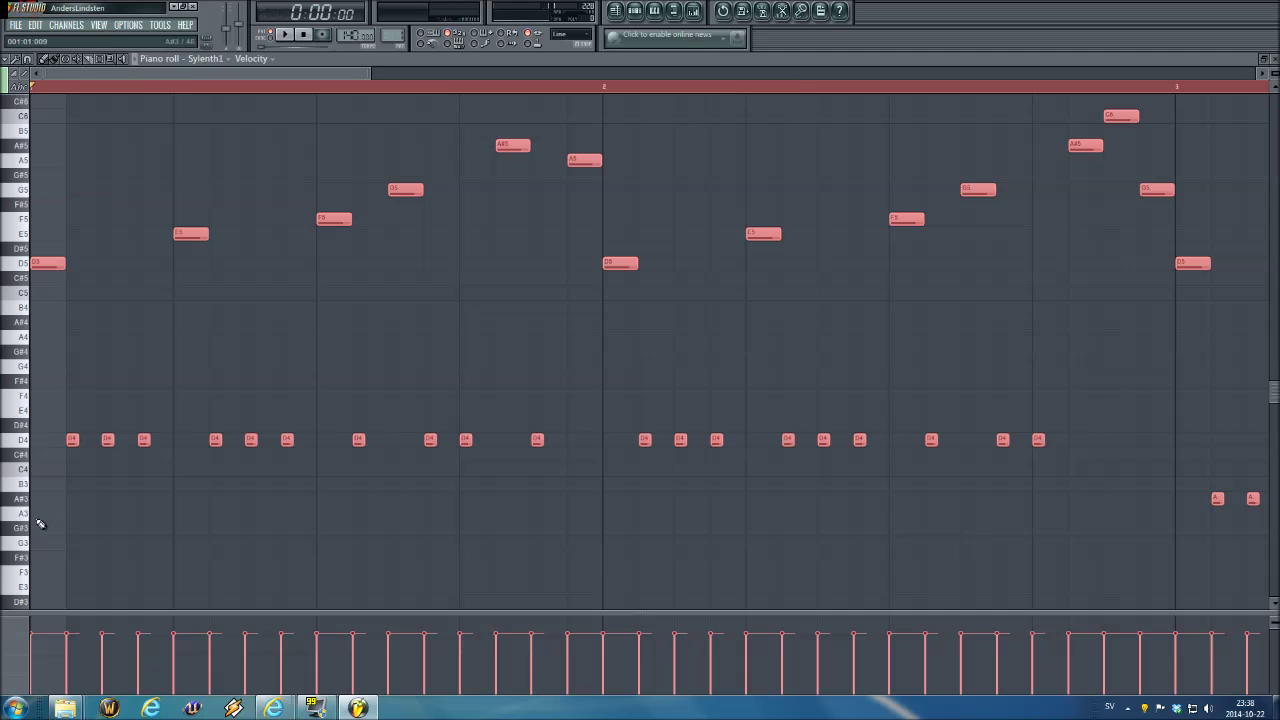
pyautogui.moveTo(72, 440); pyautogui.dragTo(72, 542)
pyautogui.press('space')
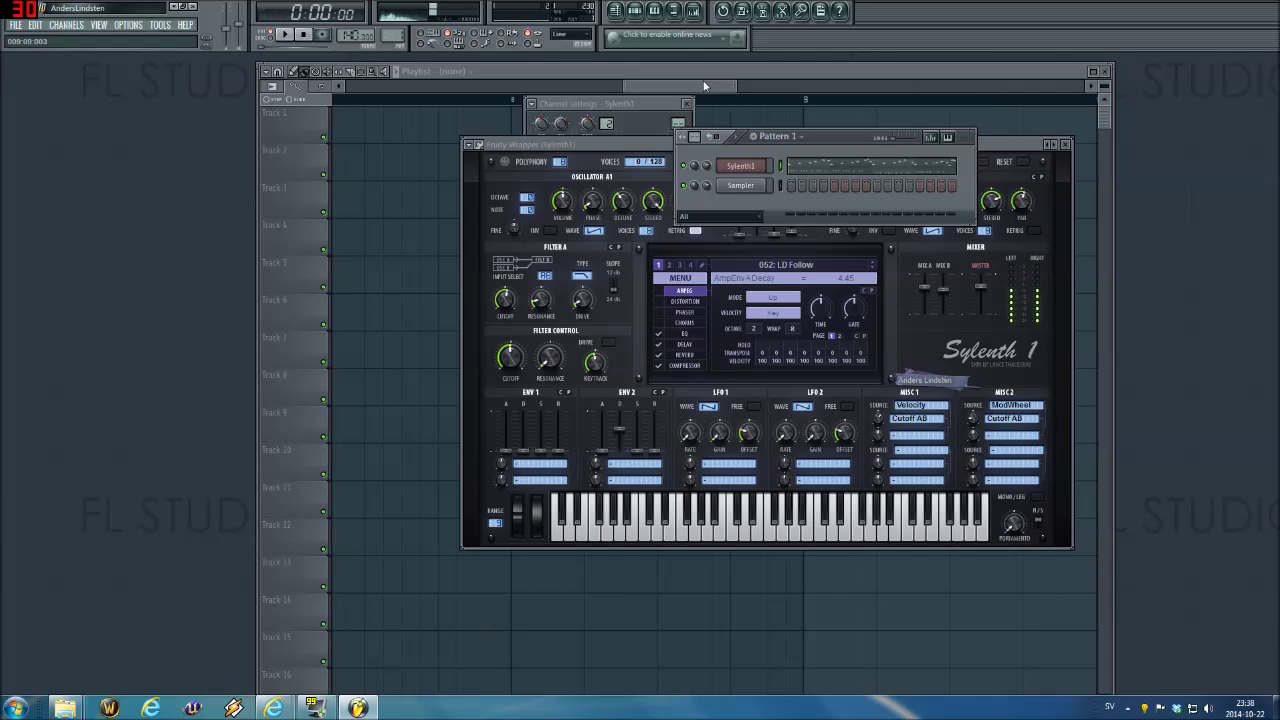
# Close all windows except the playlist and bring its view back to the first bar.
pyautogui.press('F12')
pyautogui.moveTo(702, 86); pyautogui.dragTo(414, 86)
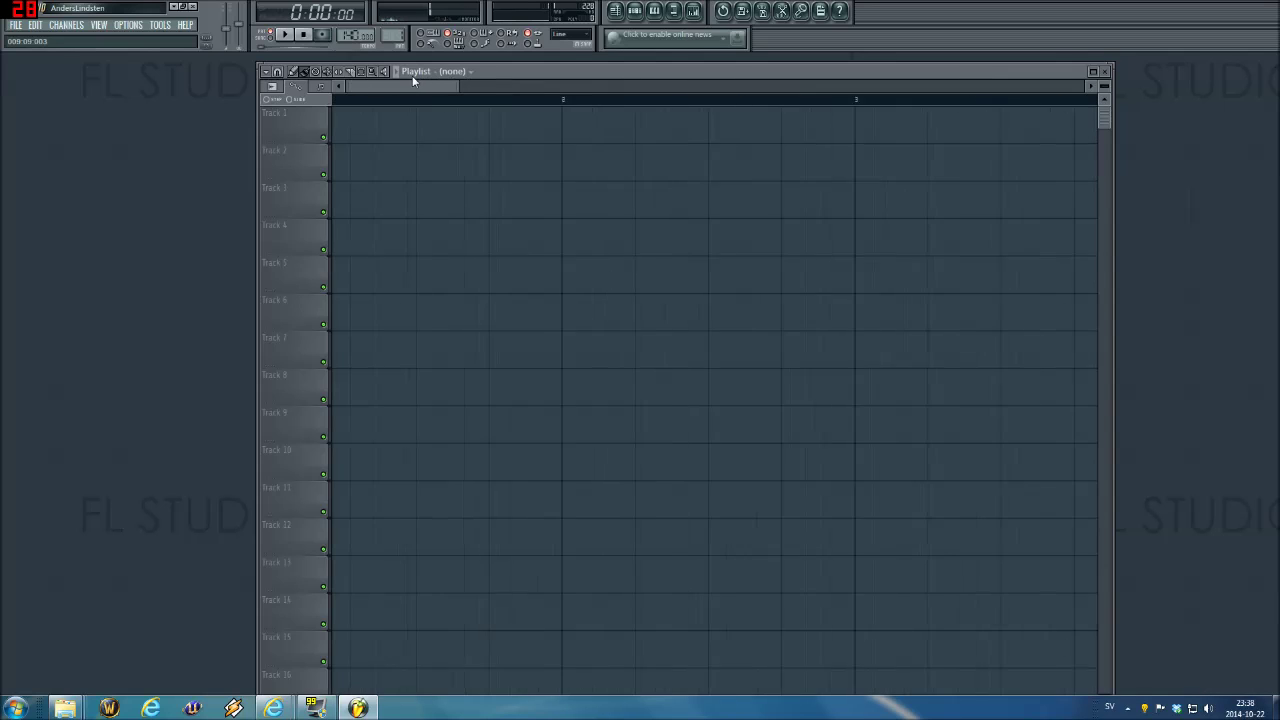